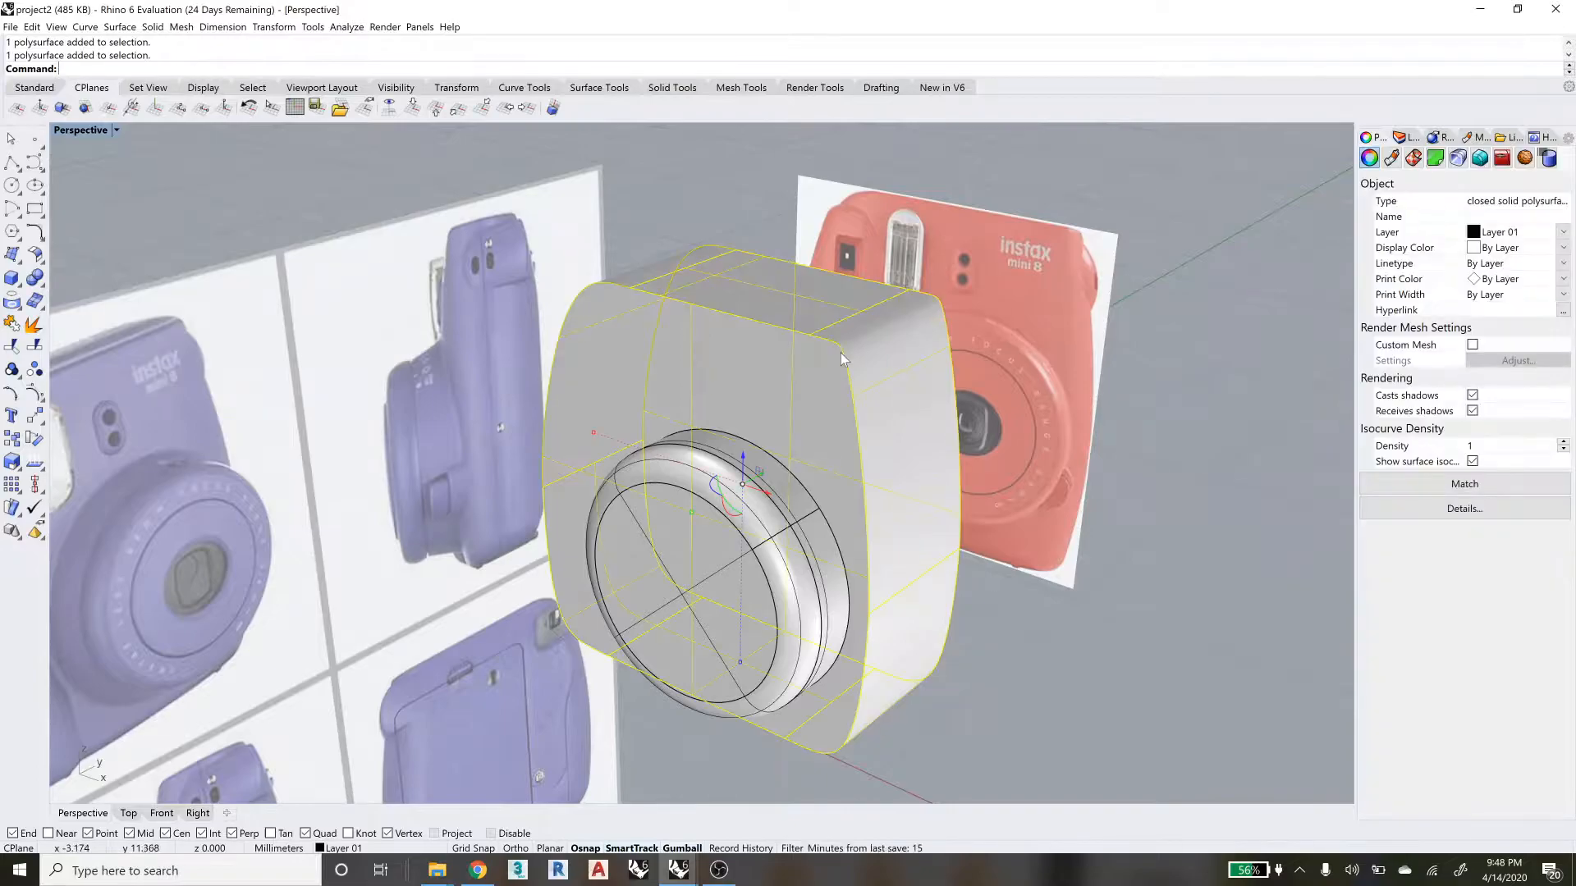
- Start an edge fillet with radius 1 on the chained outline edges of the camera body's front face
text(fi)
key(Return)
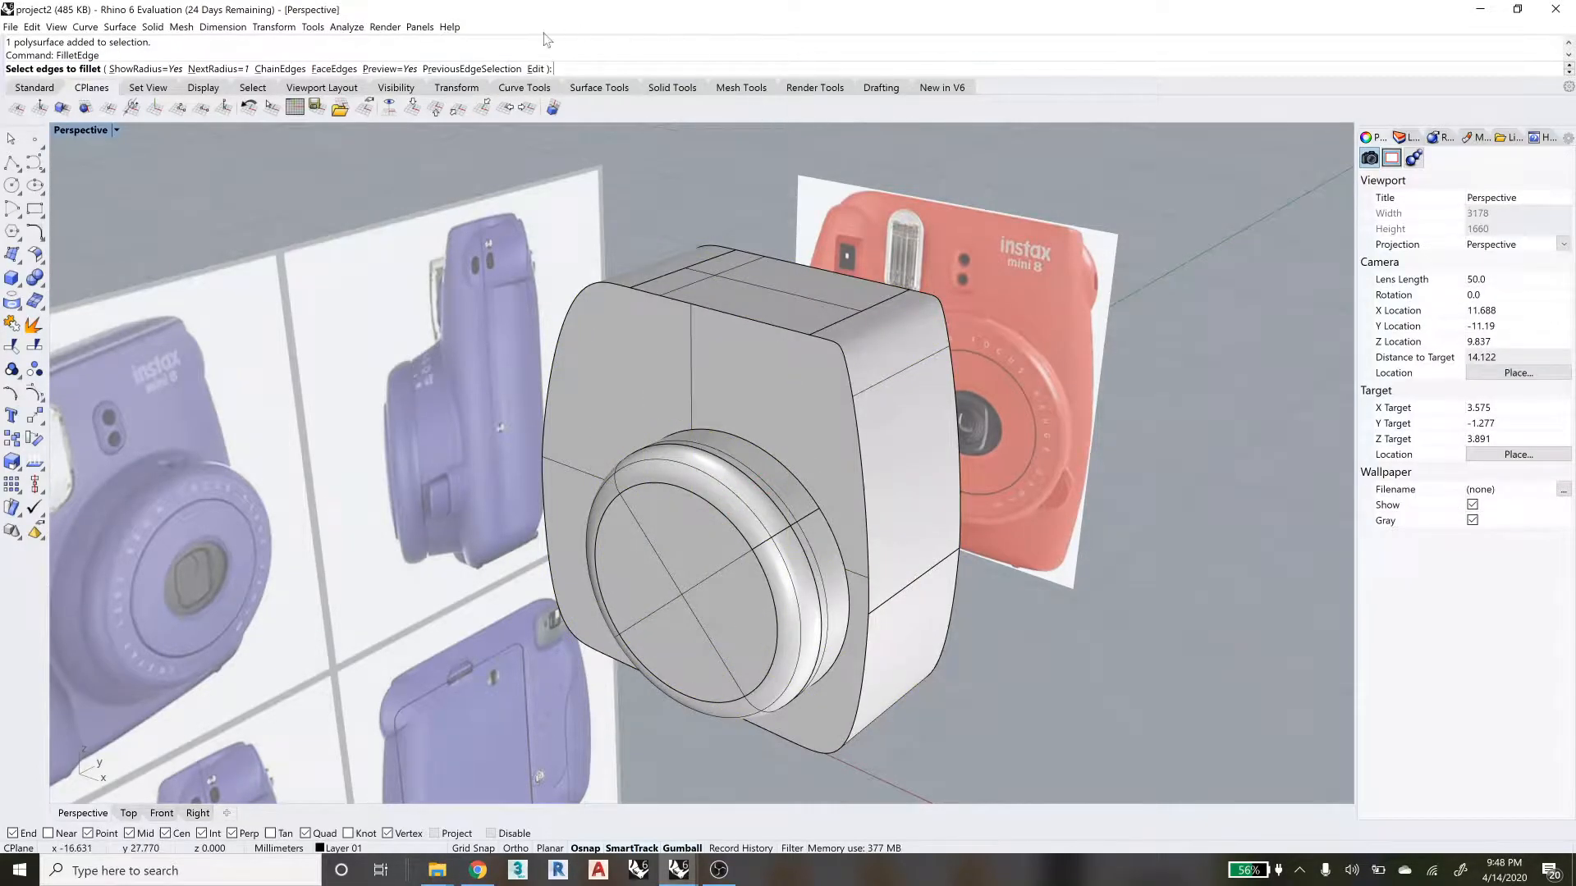
click(295, 72)
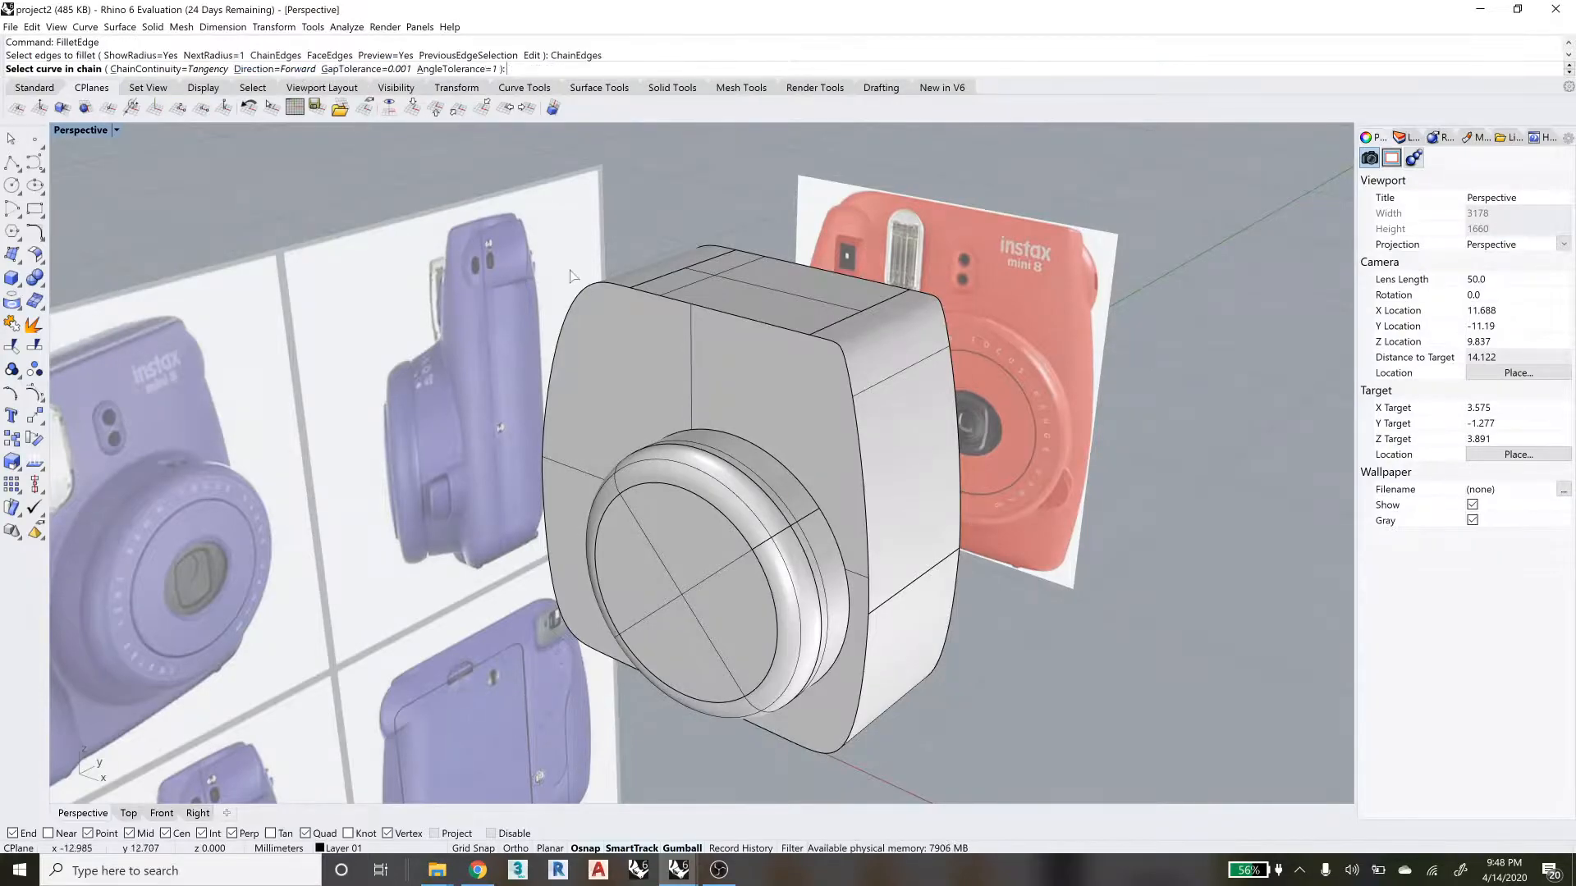
click(691, 305)
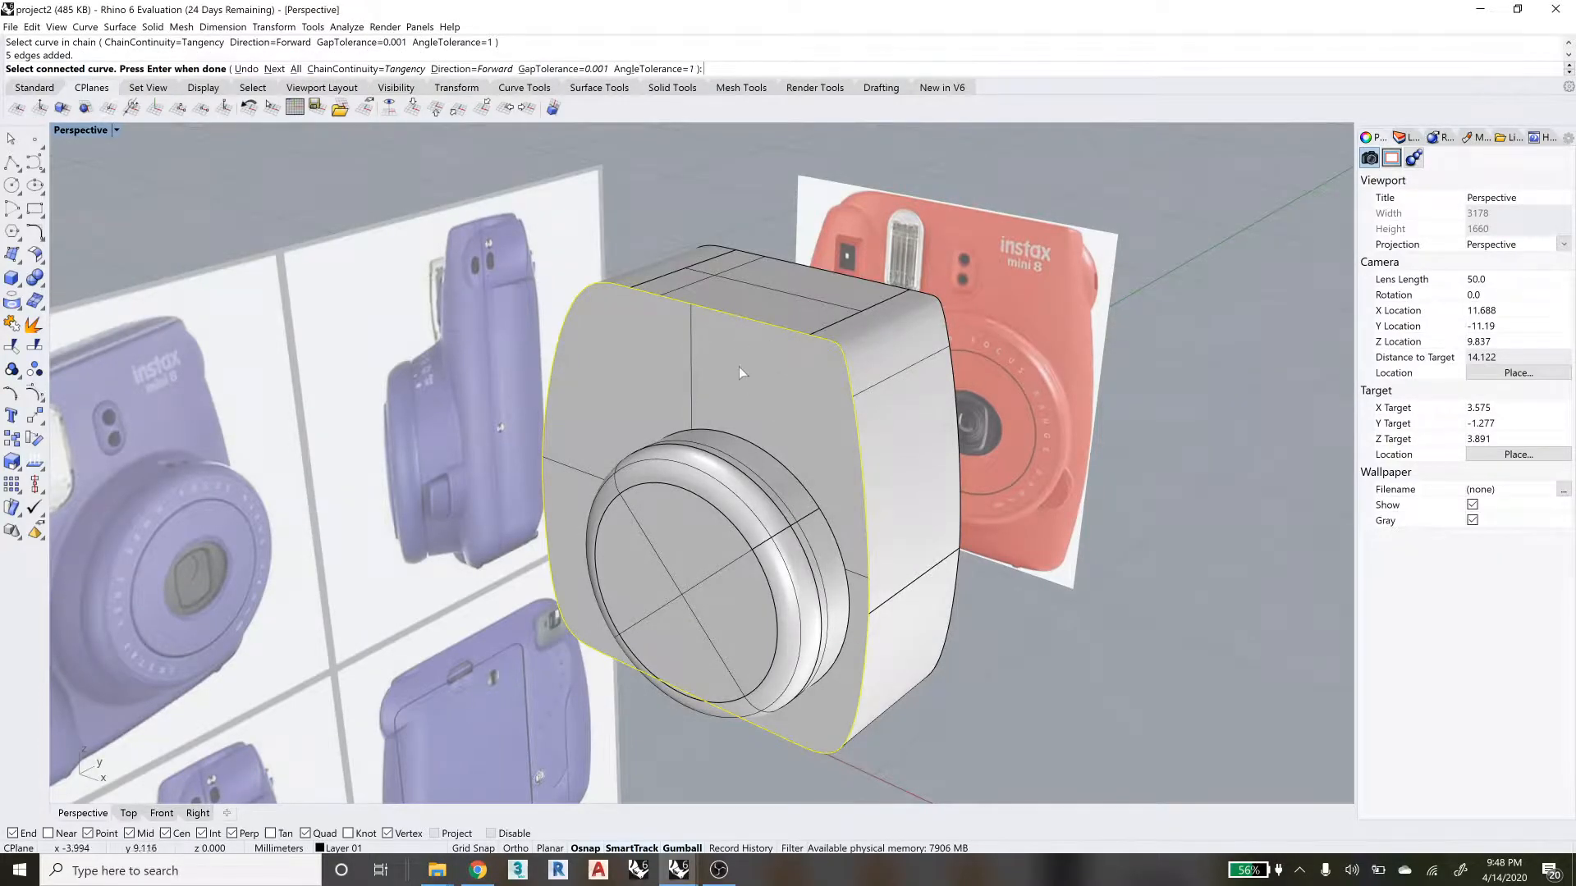
key(Return)
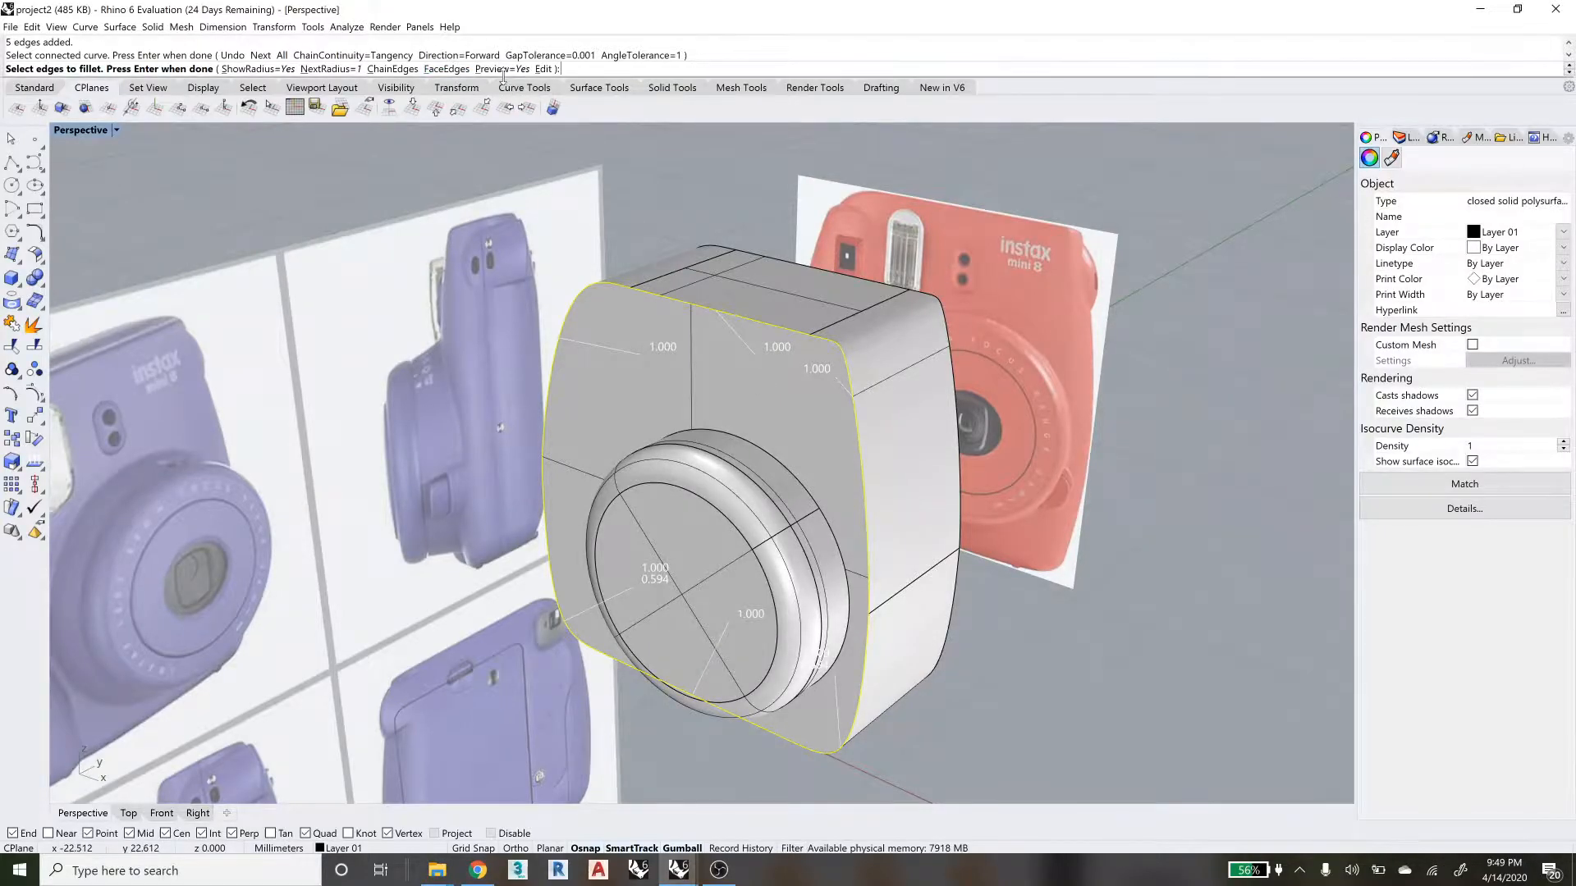
key(Return)
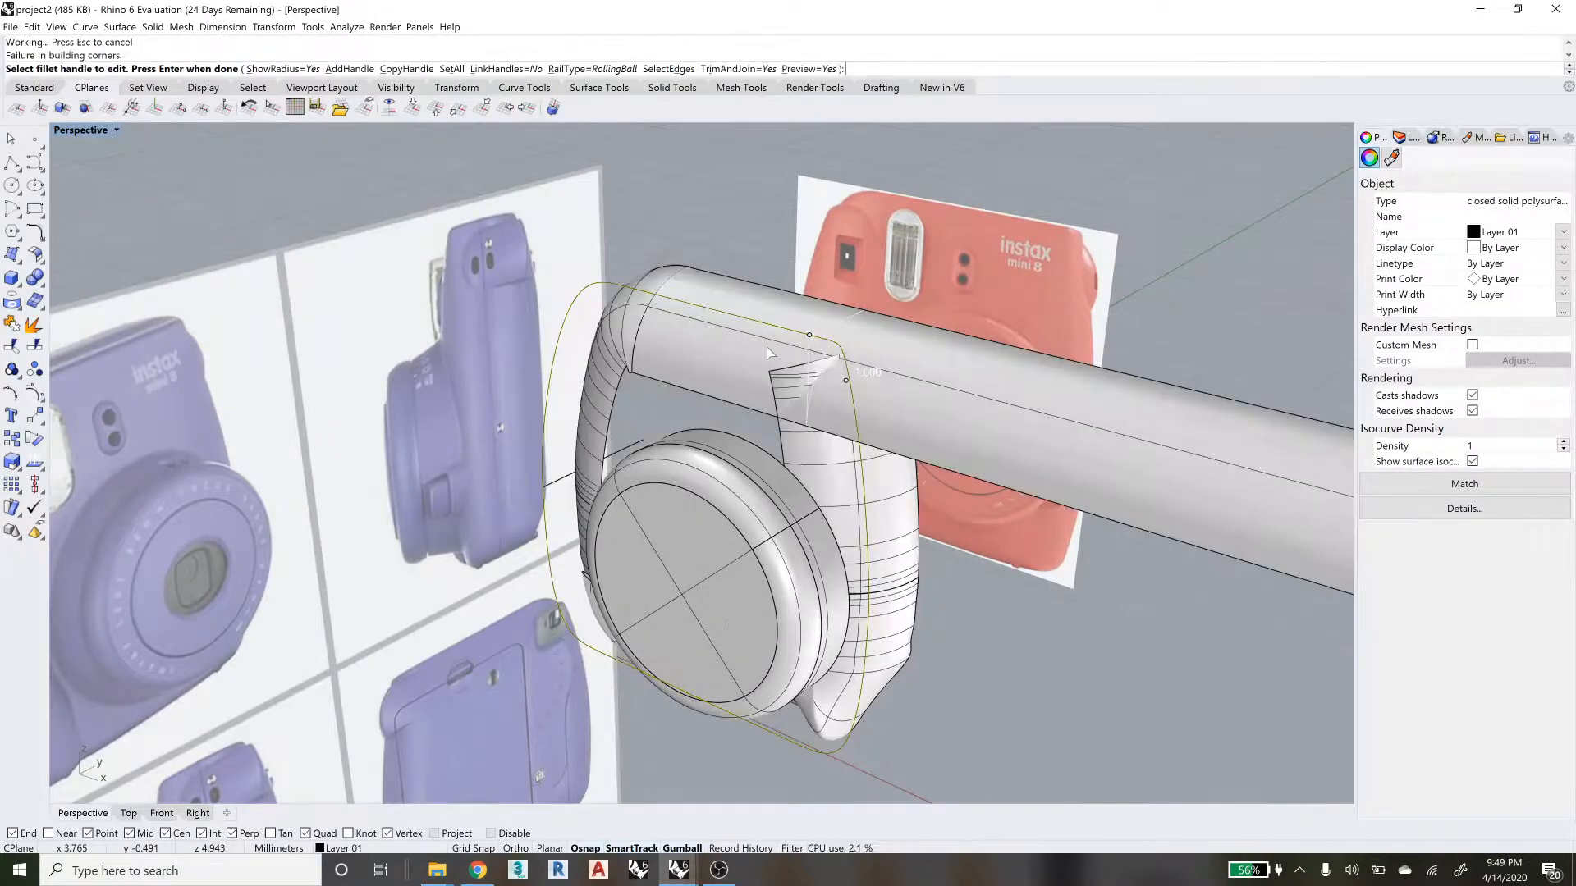
- Shrink the front outline fillet with its radius handle to about 0.094 and shift the handle along the upper edge
click(846, 380)
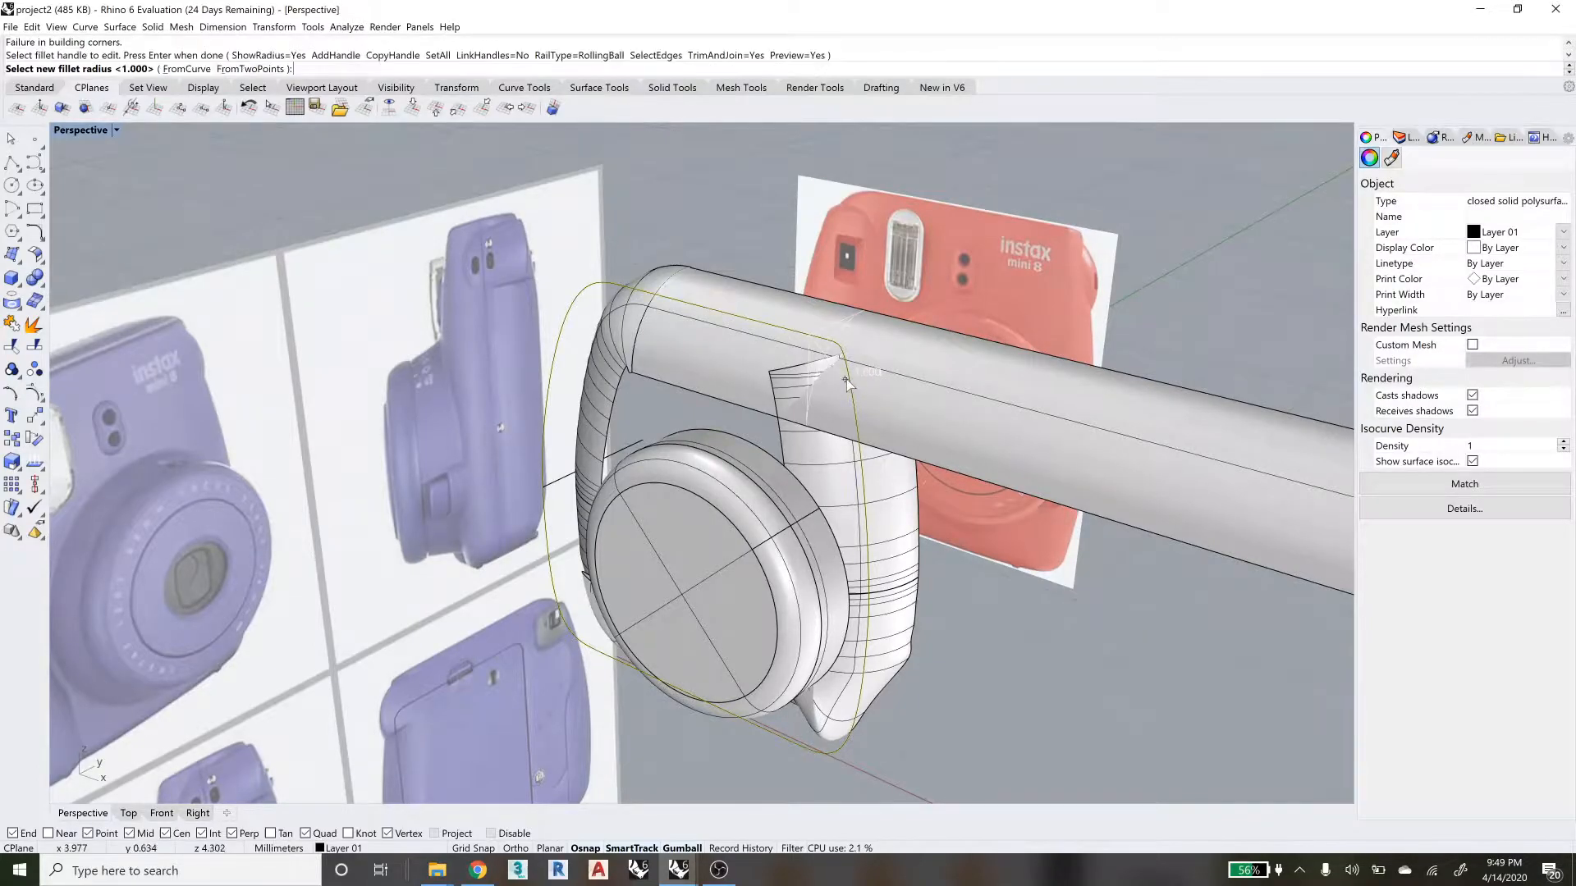
click(817, 345)
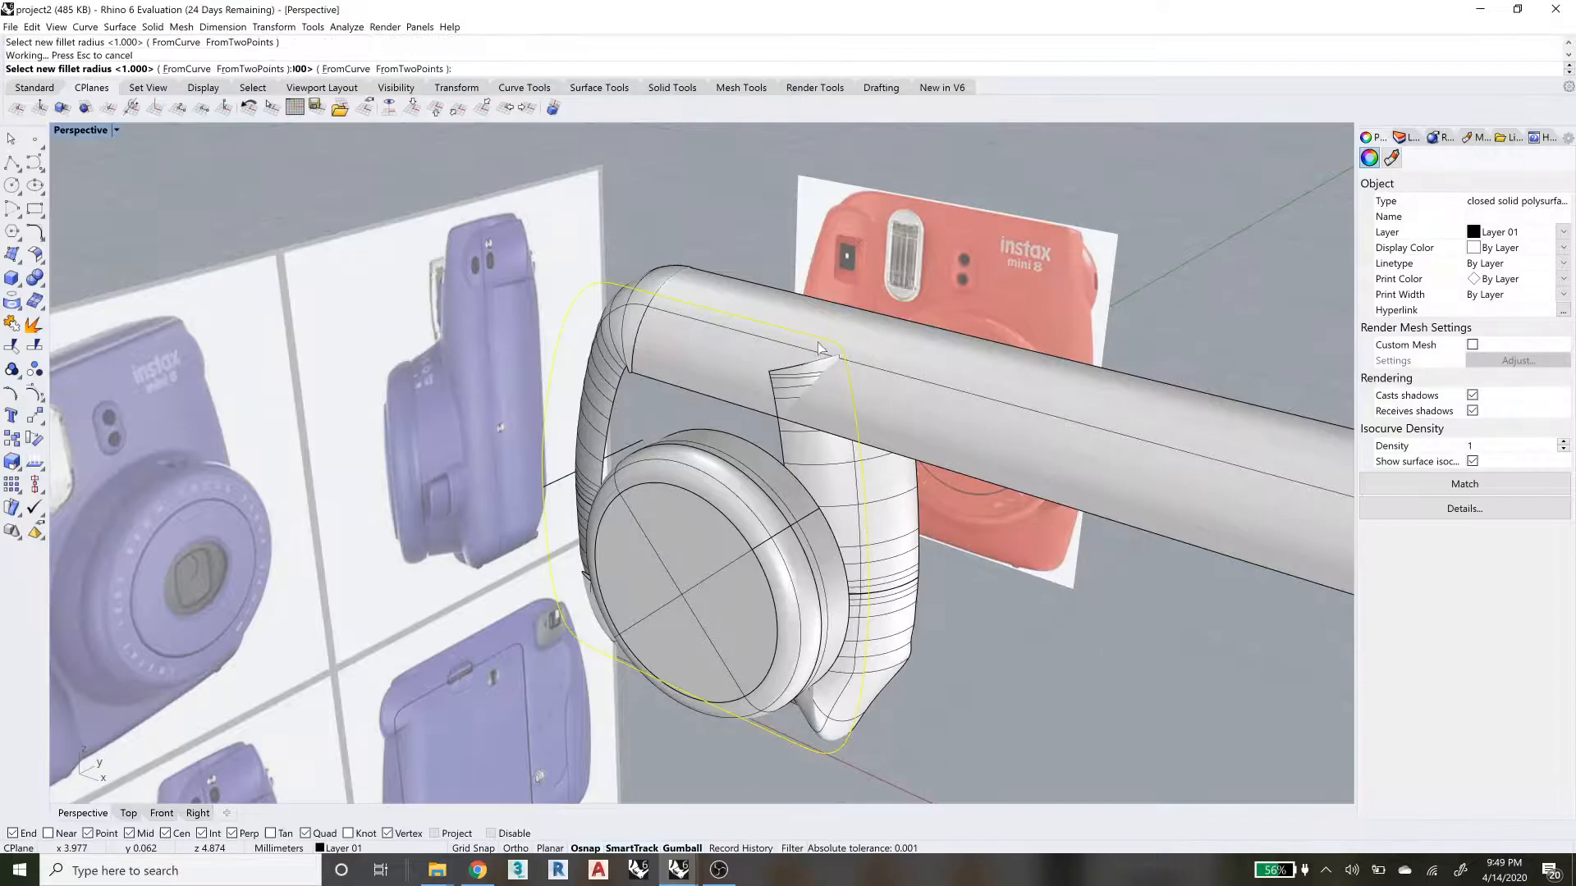
scroll(817, 345, up, 5)
scroll(815, 344, down, 5)
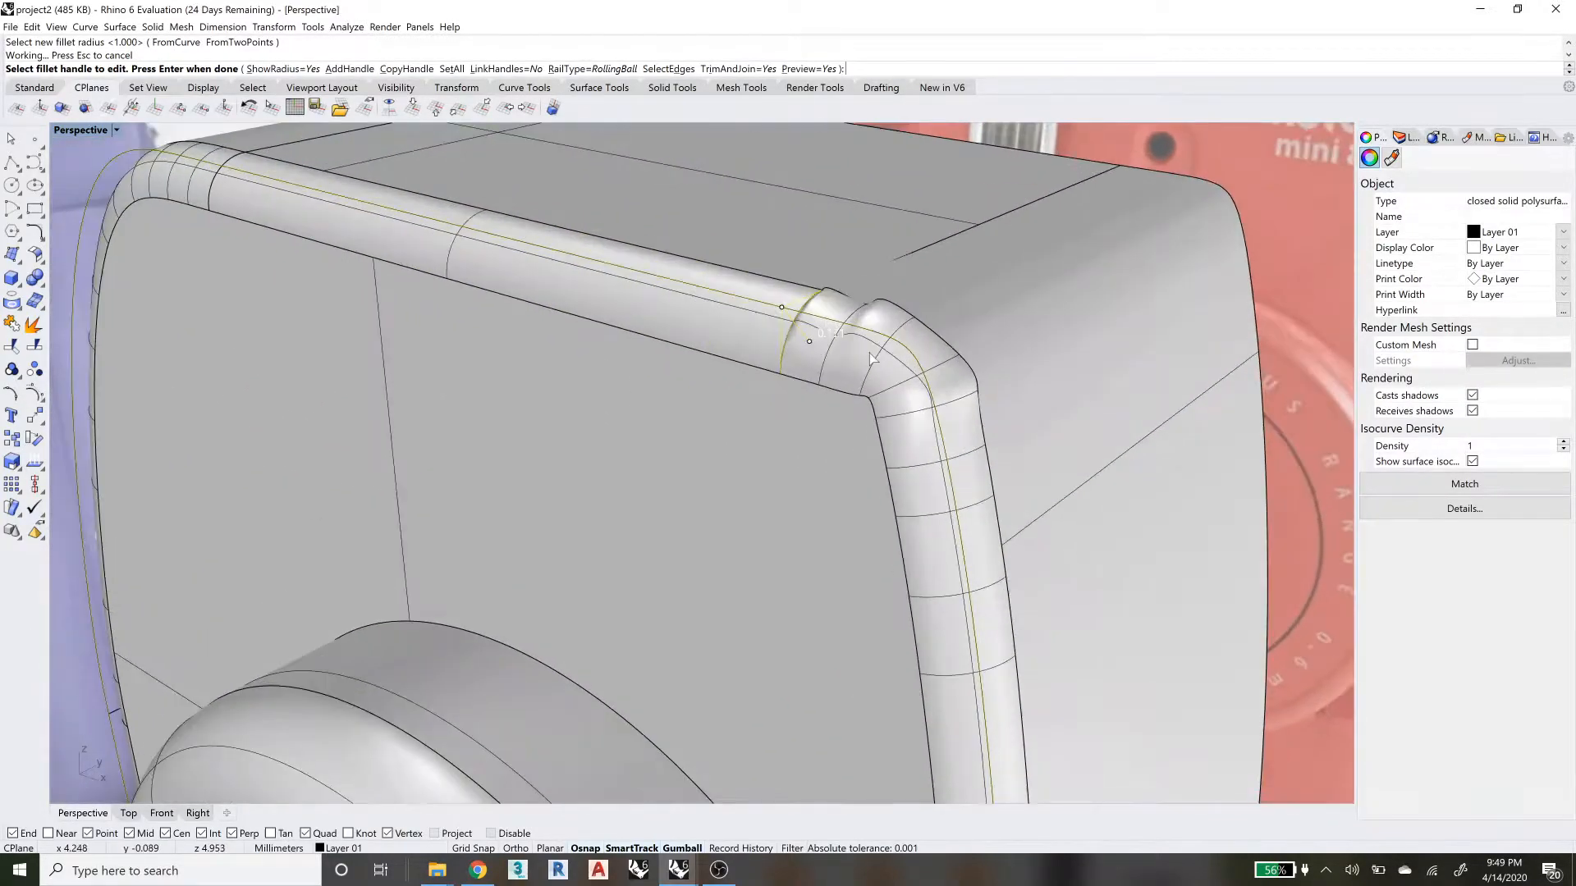
scroll(821, 381, up, 6)
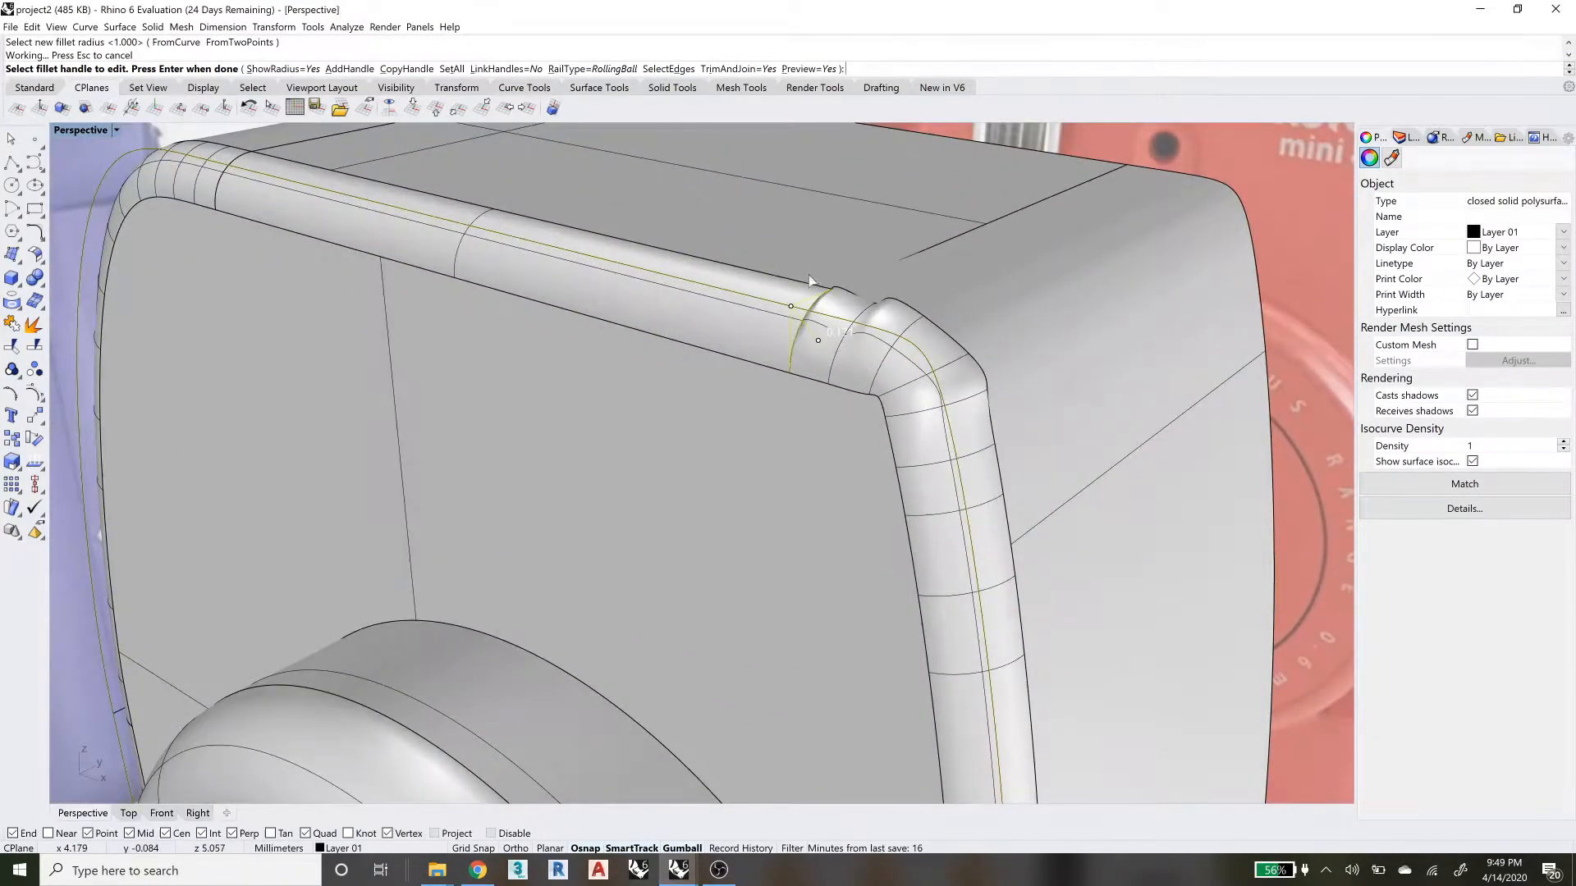
click(818, 338)
click(816, 332)
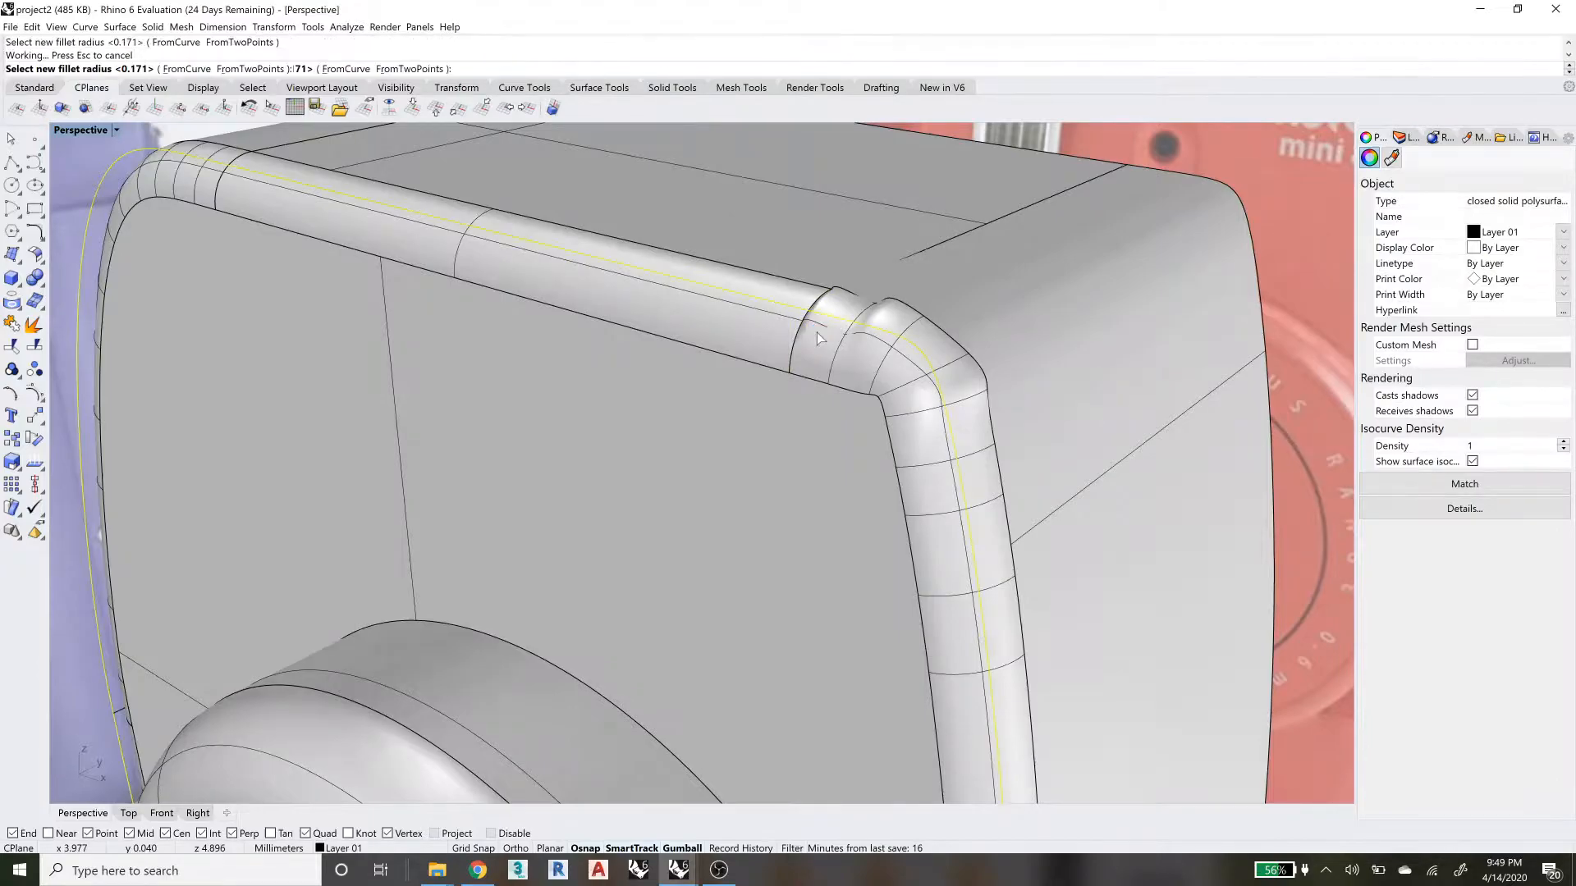
click(818, 335)
click(821, 340)
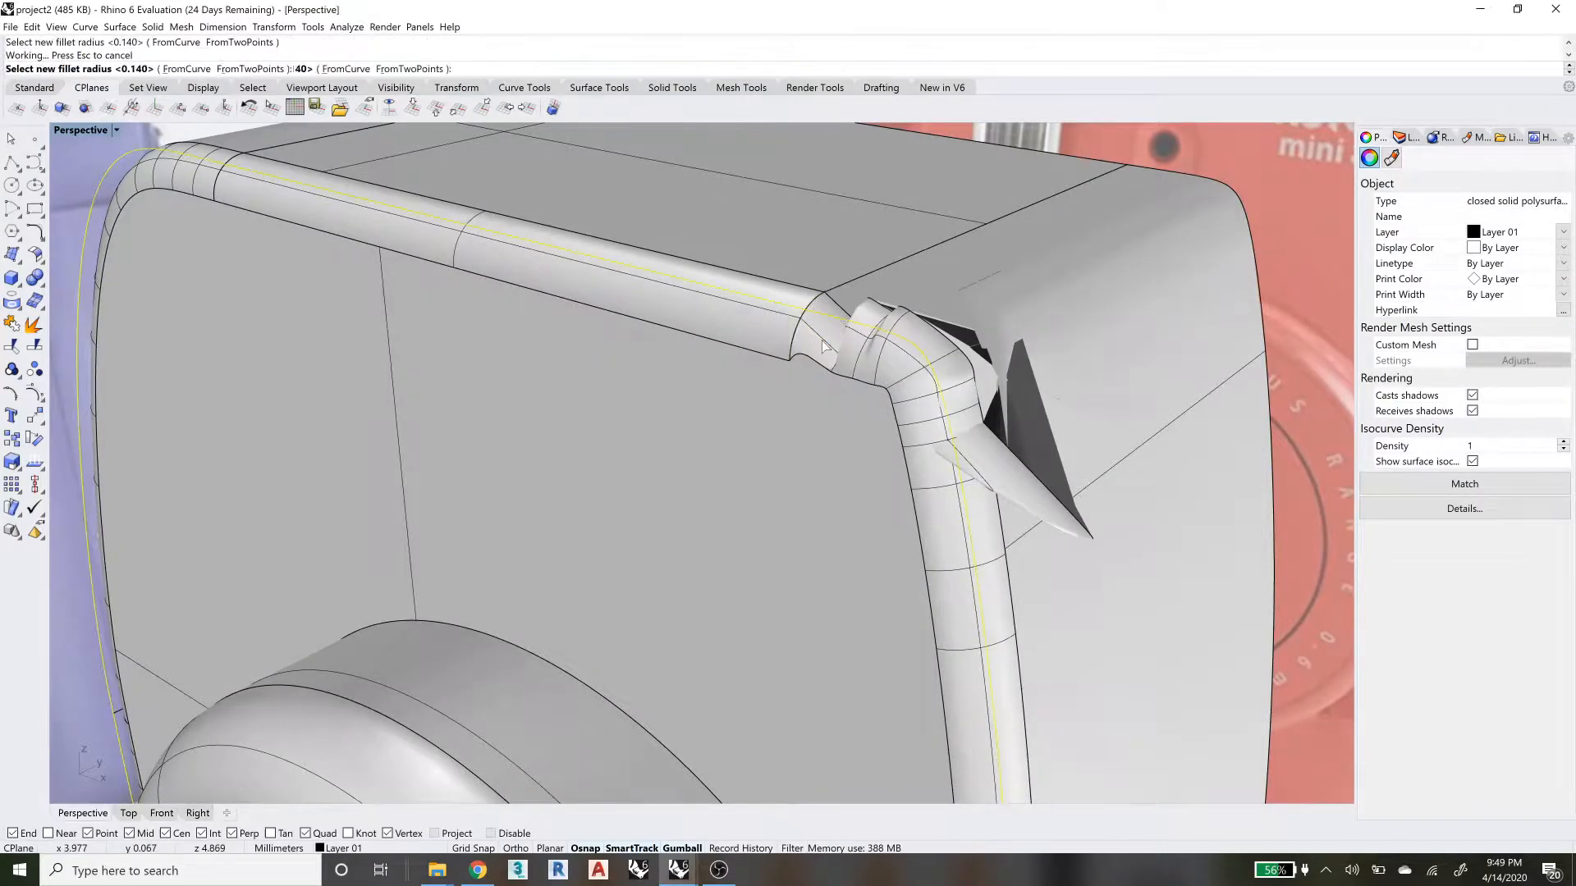
click(820, 341)
click(824, 343)
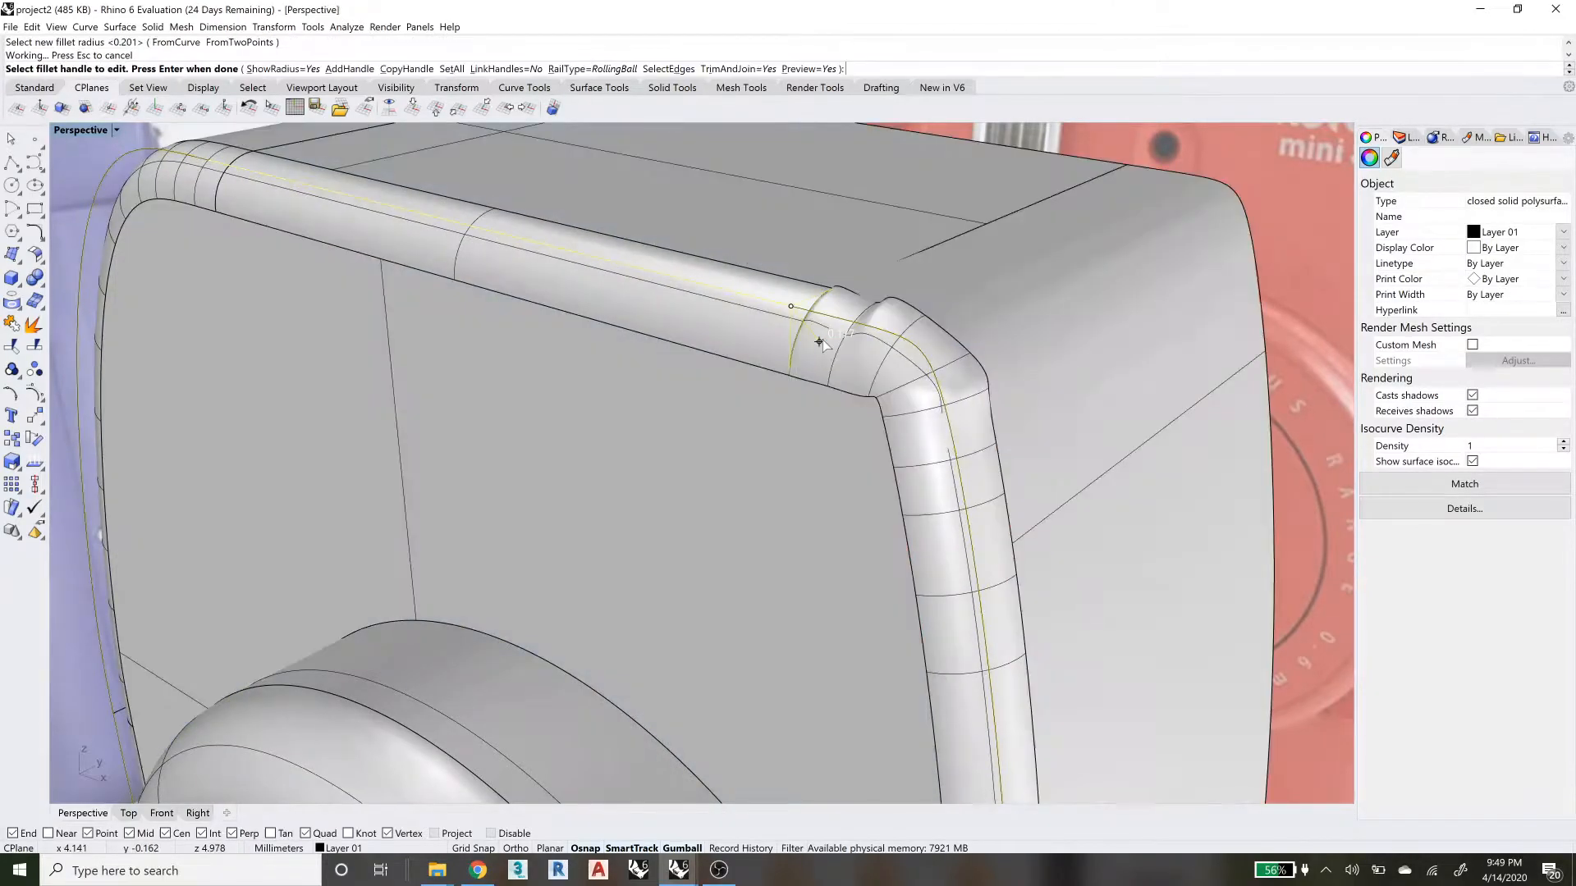
click(822, 338)
click(821, 337)
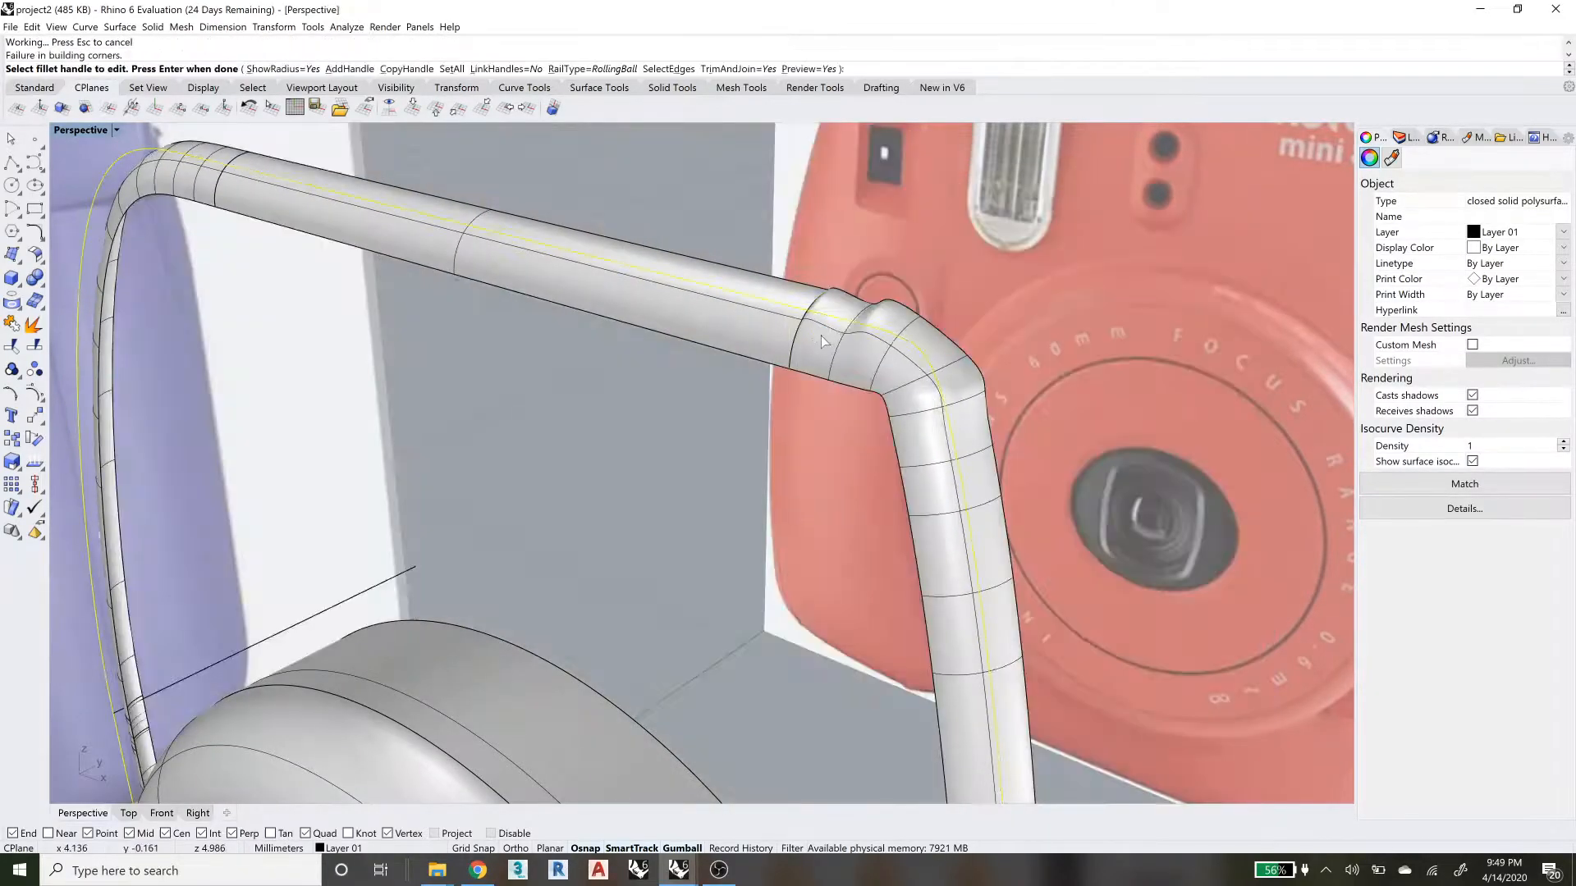
click(819, 337)
click(816, 335)
click(814, 335)
click(812, 334)
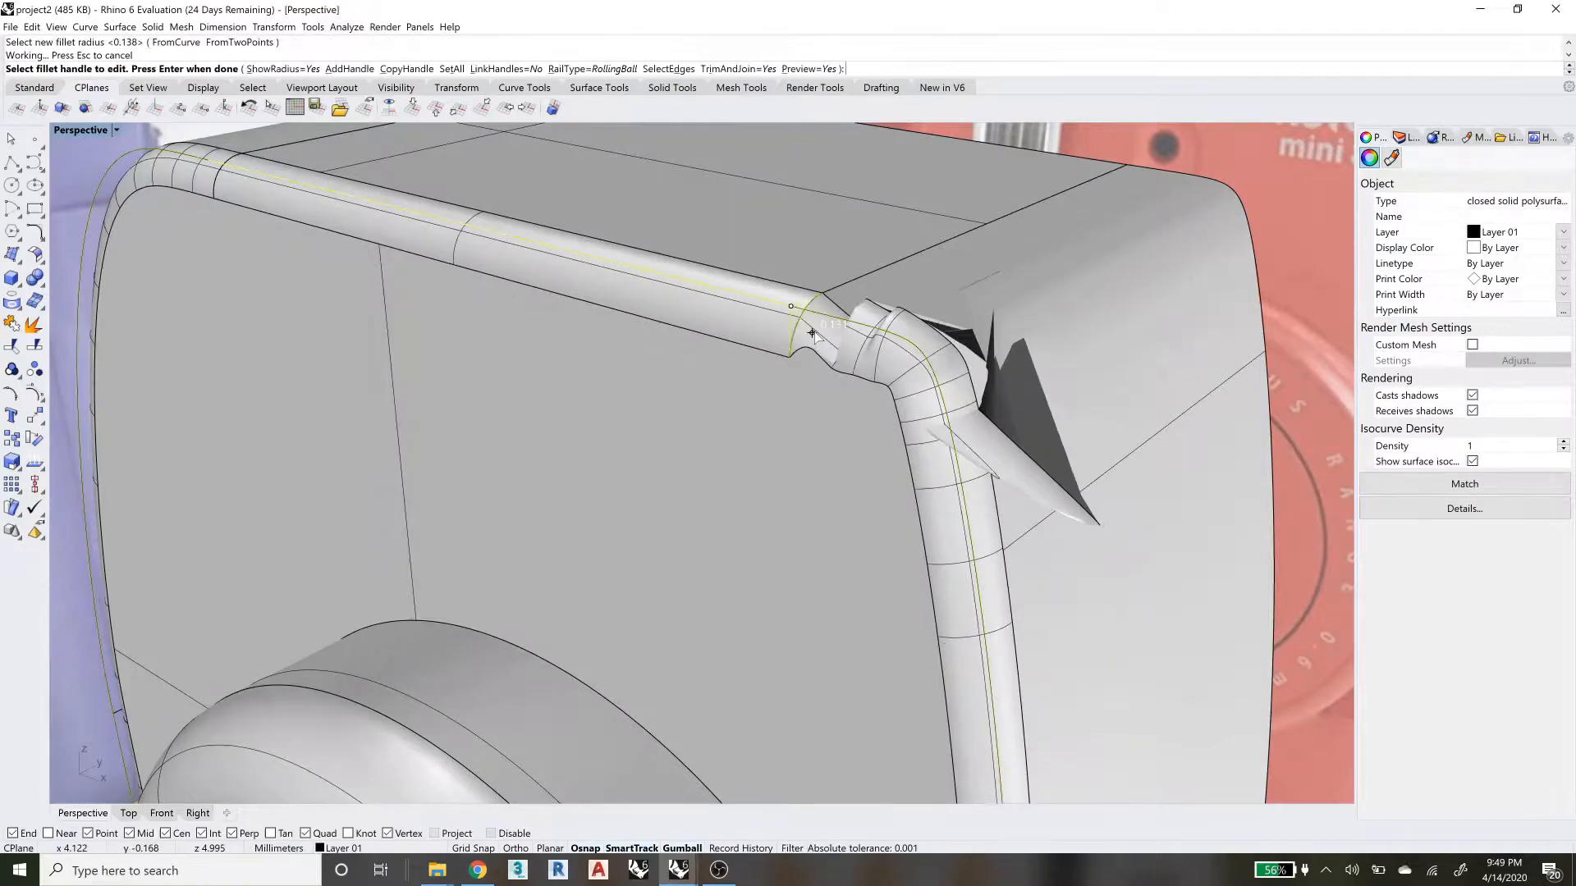
click(812, 332)
click(810, 332)
click(810, 329)
click(808, 326)
click(808, 327)
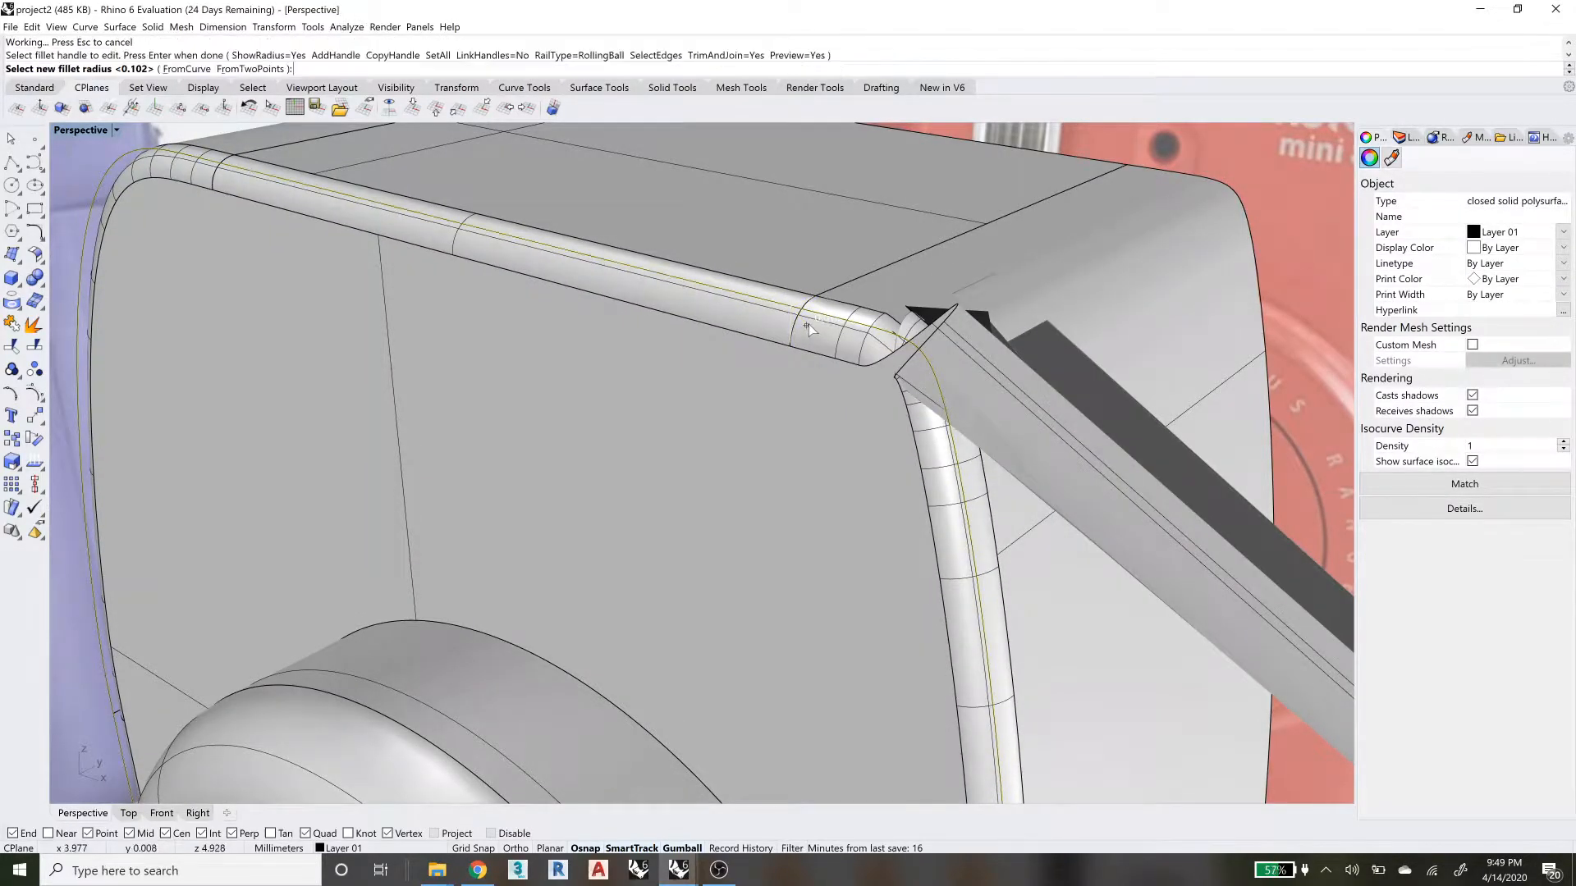
click(806, 325)
click(805, 321)
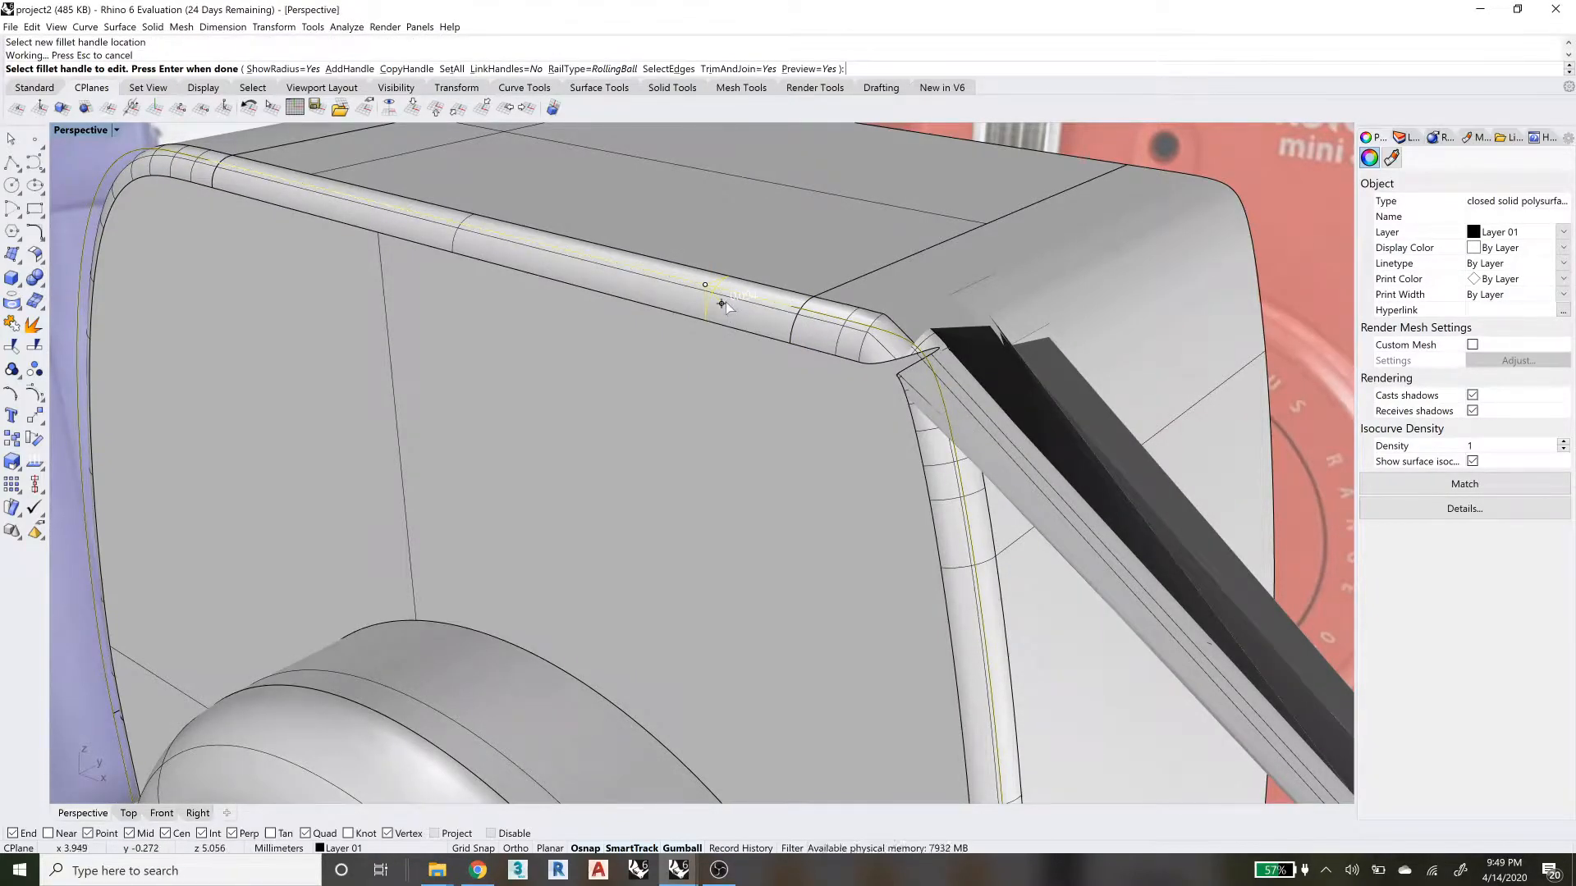
- Fine-tune the front outline fillet radius to about 0.08 and apply the fillet to the camera body
click(726, 304)
key(Return)
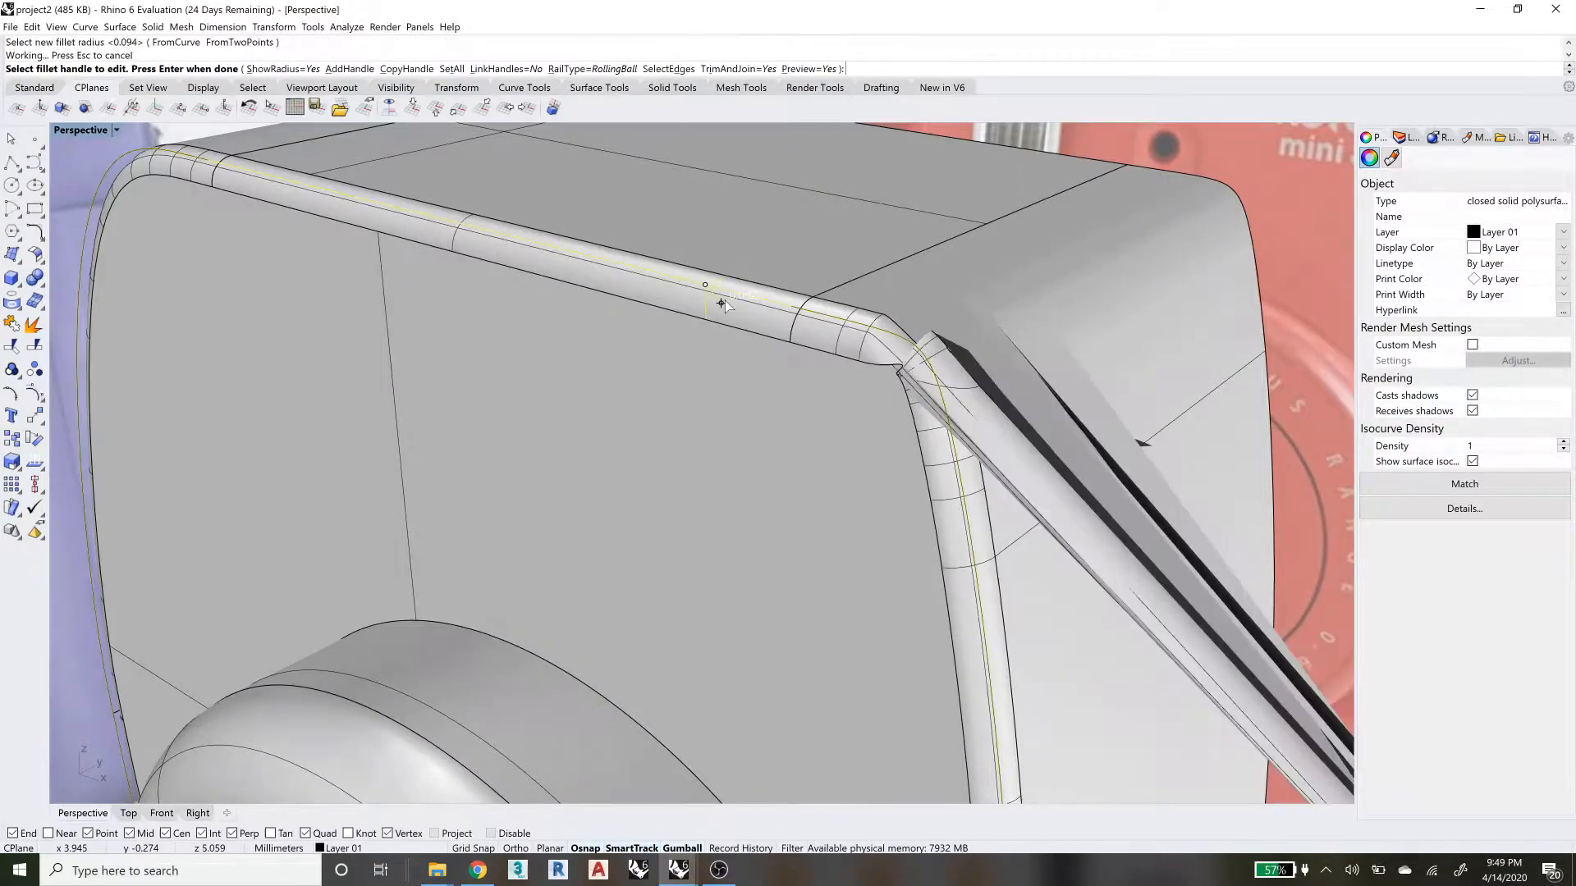
click(721, 304)
click(718, 300)
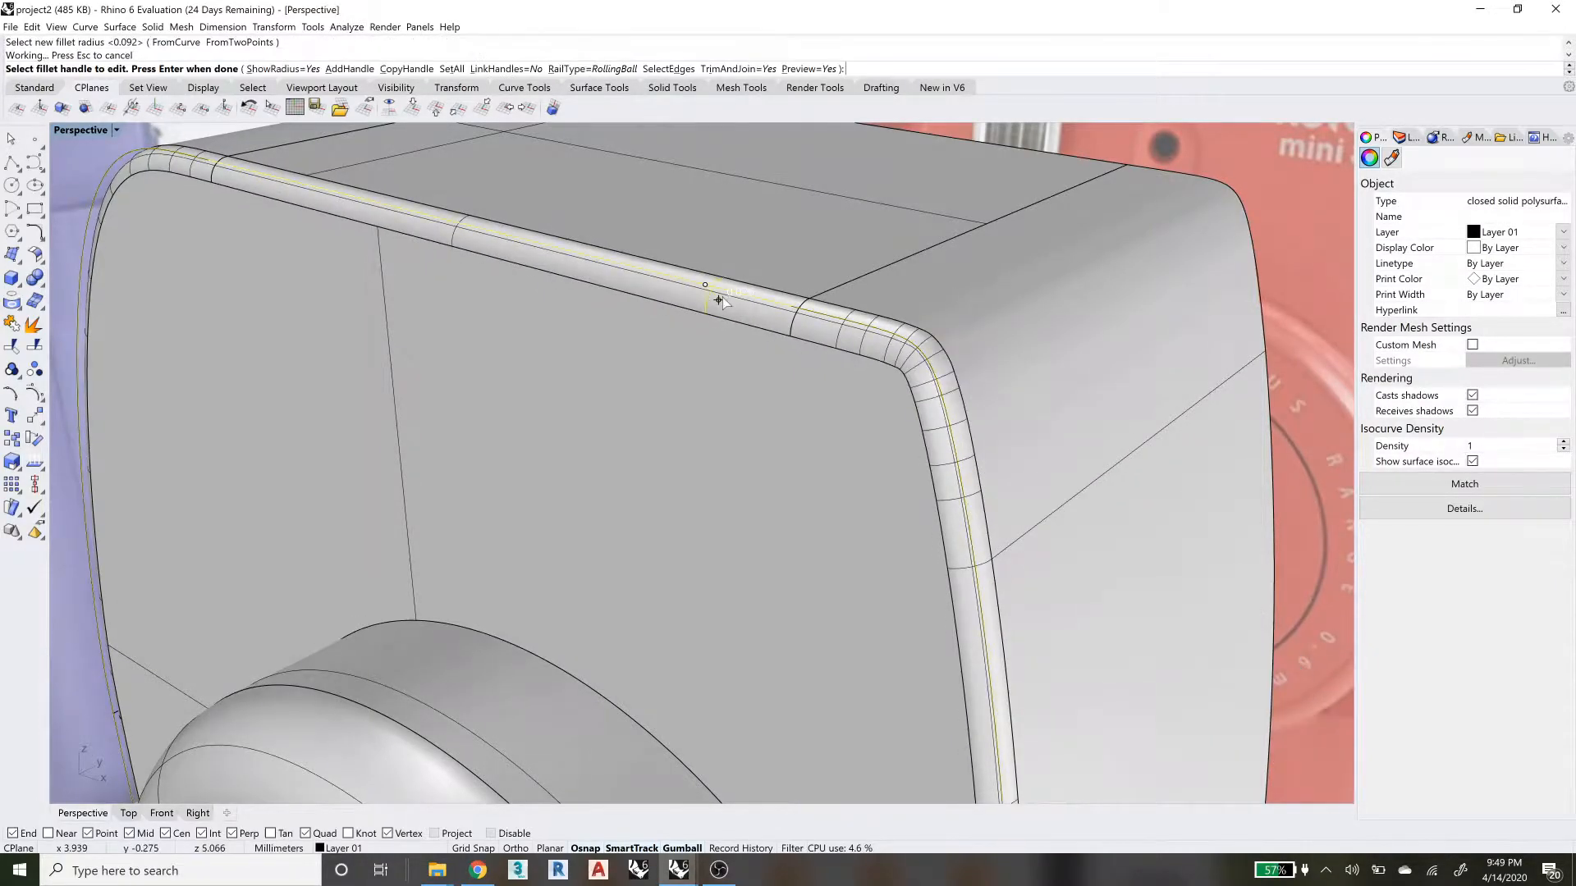
scroll(719, 300, up, 6)
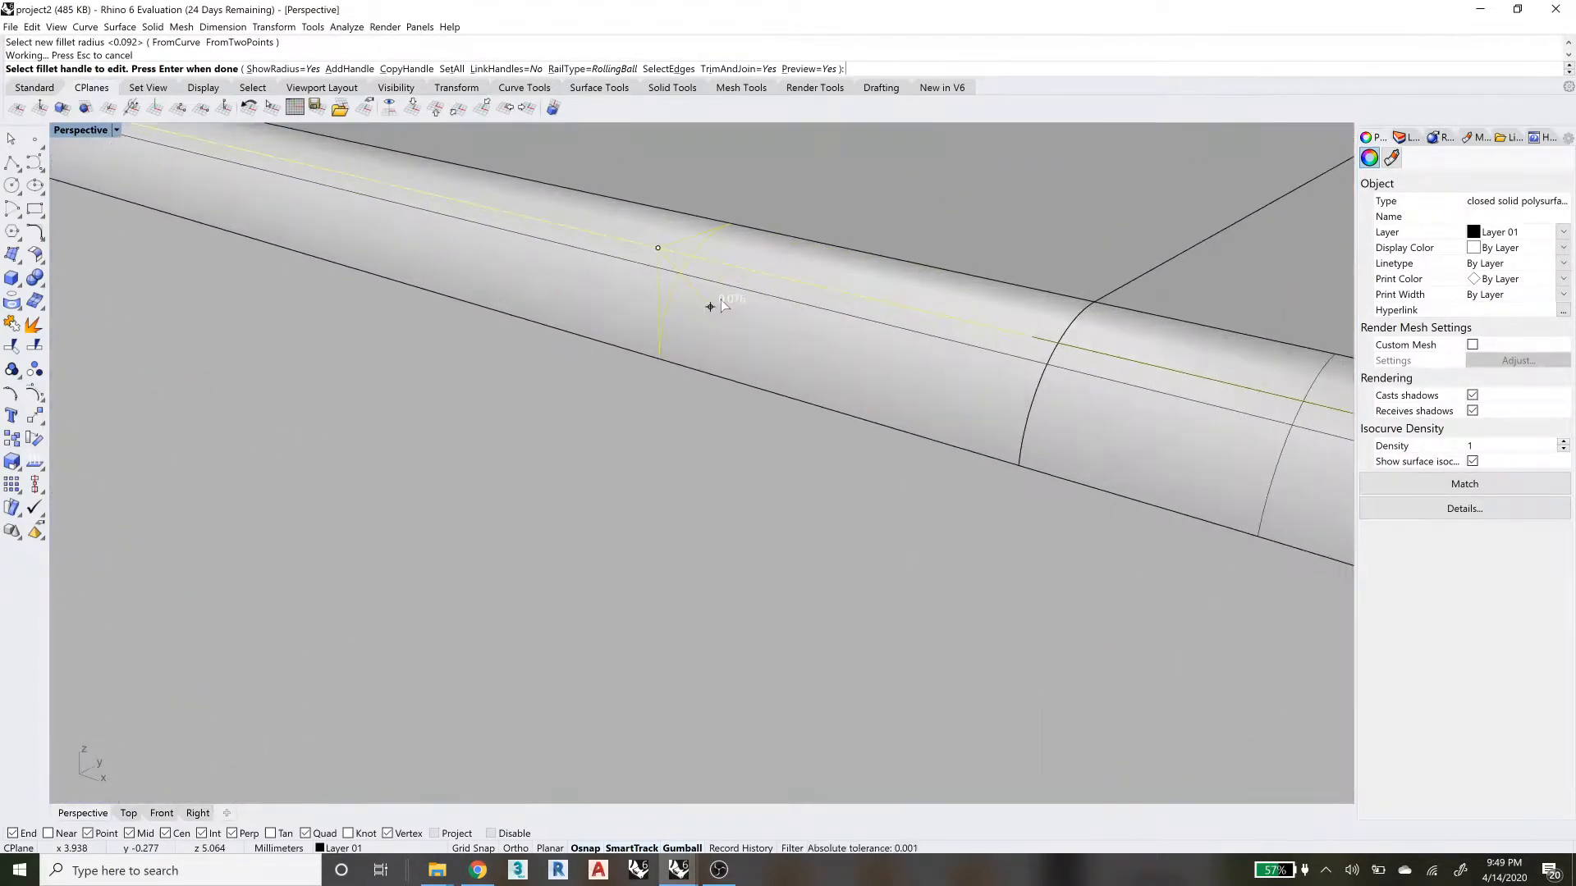
click(710, 306)
click(714, 311)
click(718, 307)
click(717, 305)
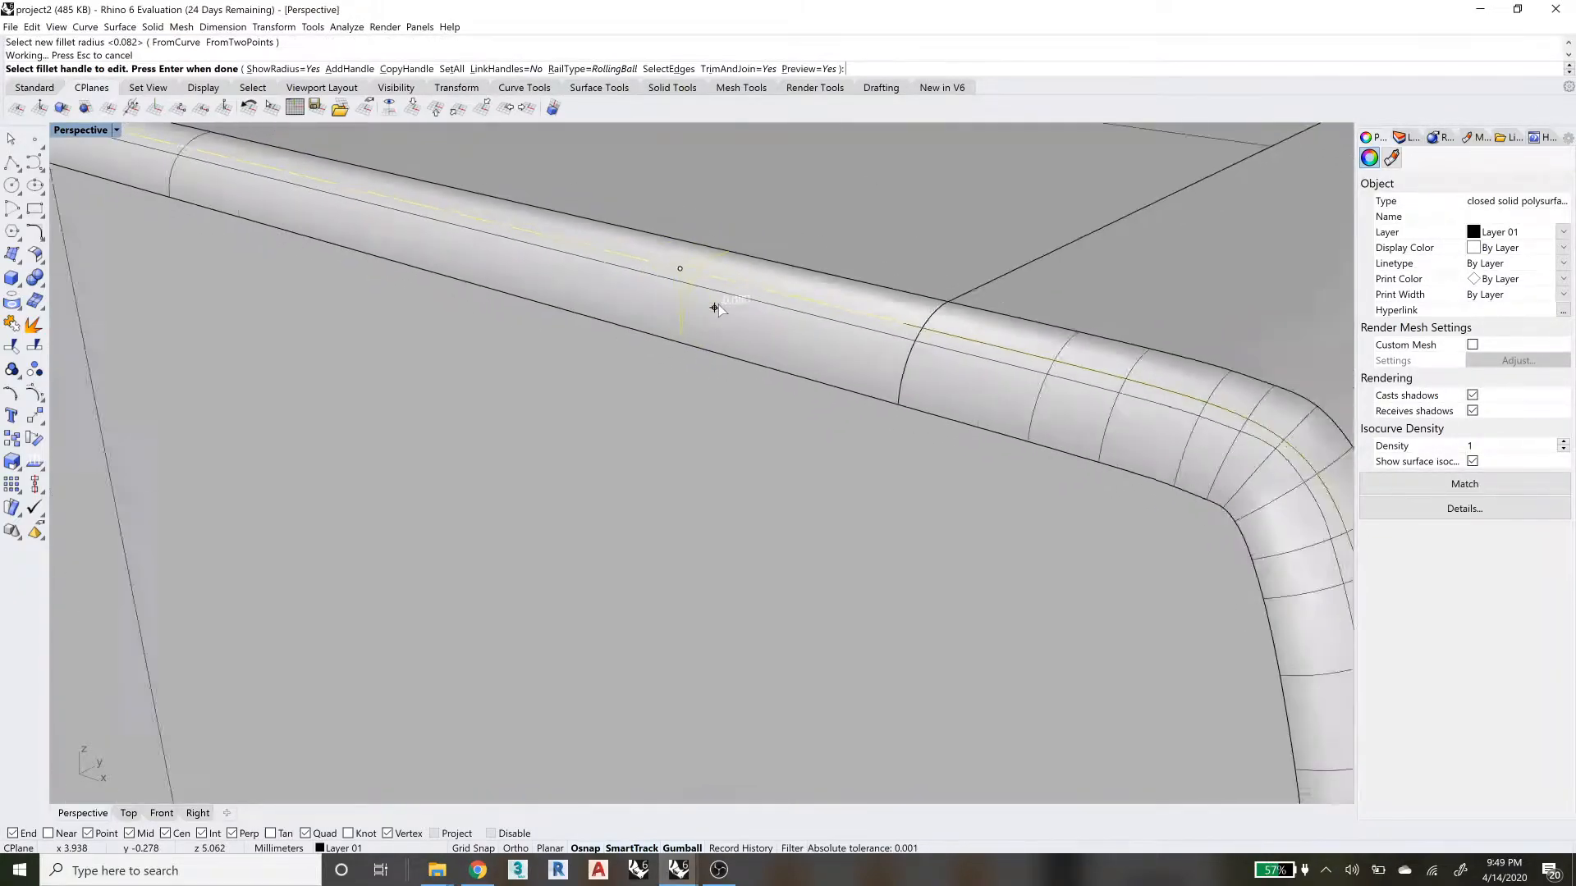
scroll(717, 304, down, 6)
scroll(673, 336, down, 3)
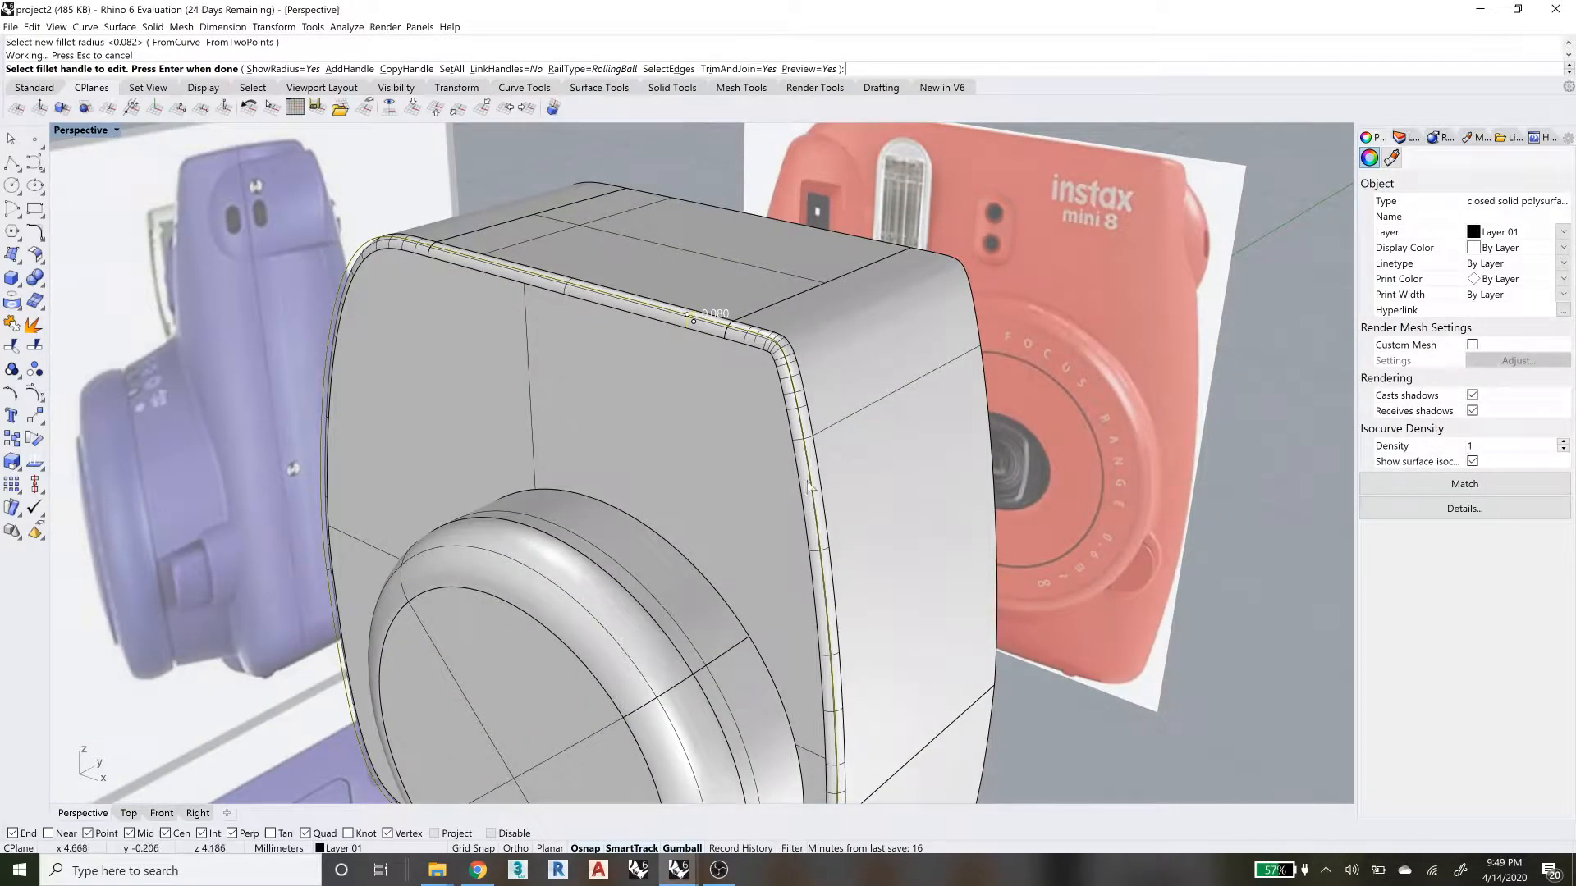
scroll(798, 417, down, 3)
mouse_move(795, 415)
right_down()
mouse_move(742, 434)
mouse_move(800, 425)
right_up()
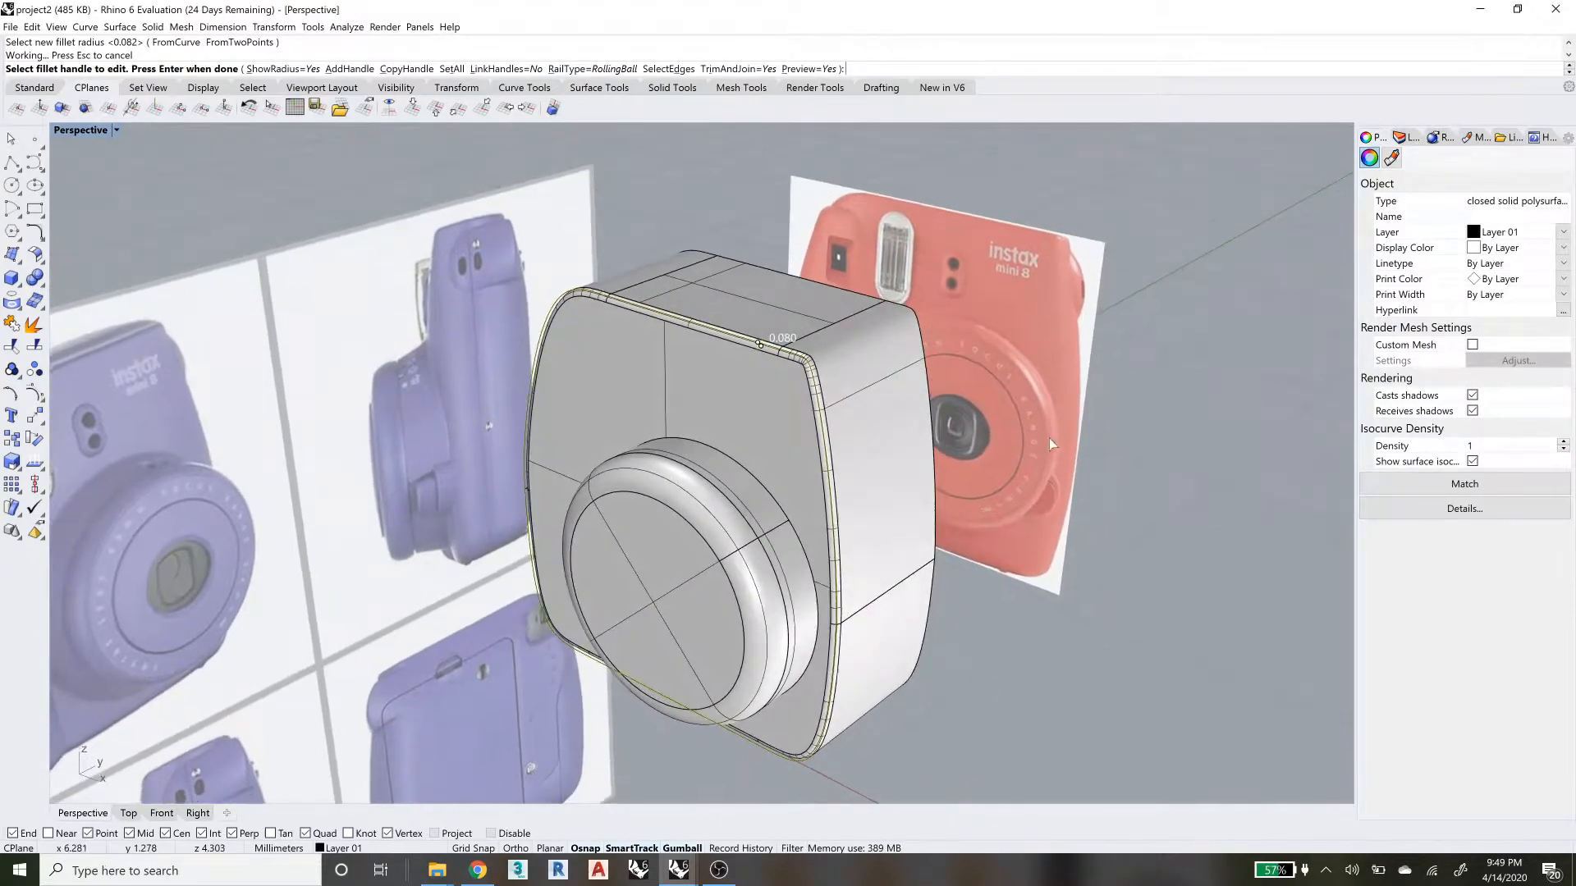
right_drag(1116, 451, 1111, 445)
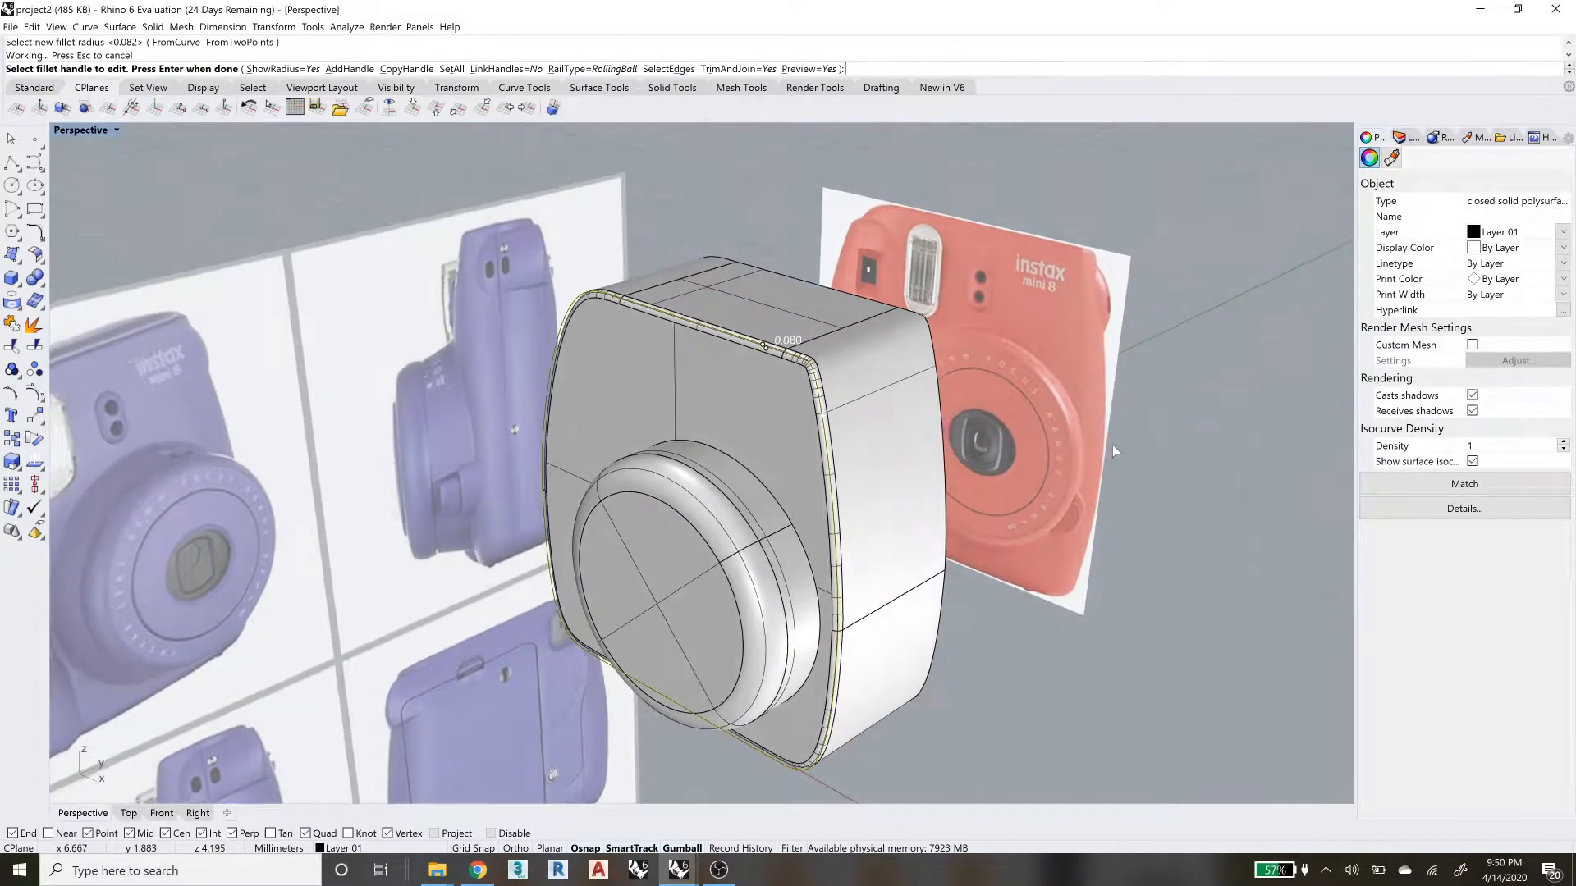
right_click(1111, 444)
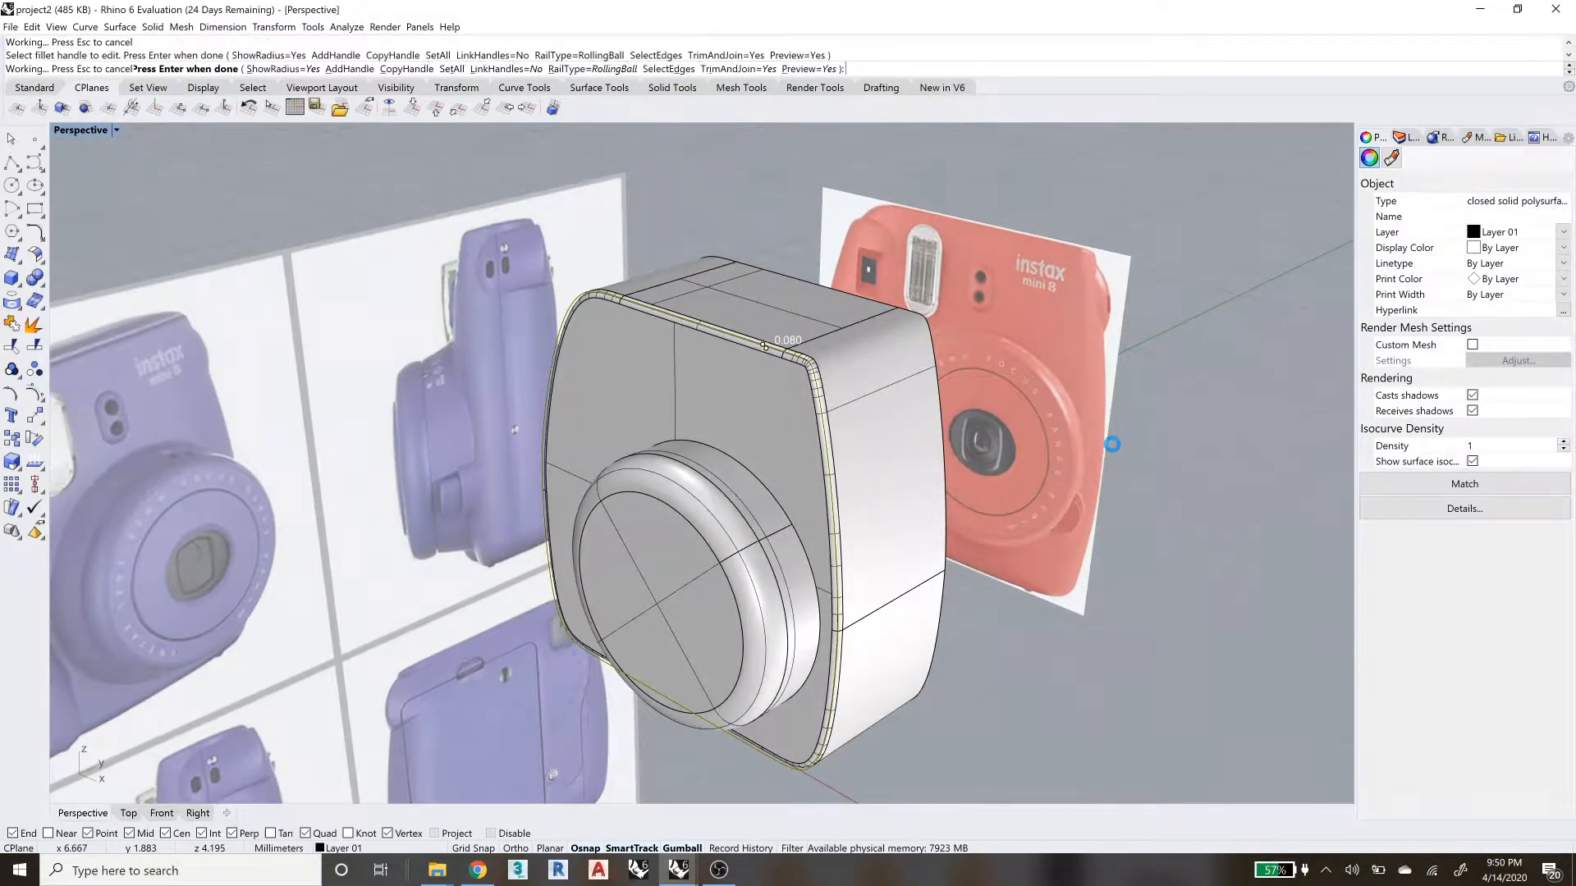
- Start an edge fillet with radius 1 on the chained outline edges of the camera body's back face
click(870, 327)
right_drag(879, 402, 848, 384)
click(1061, 359)
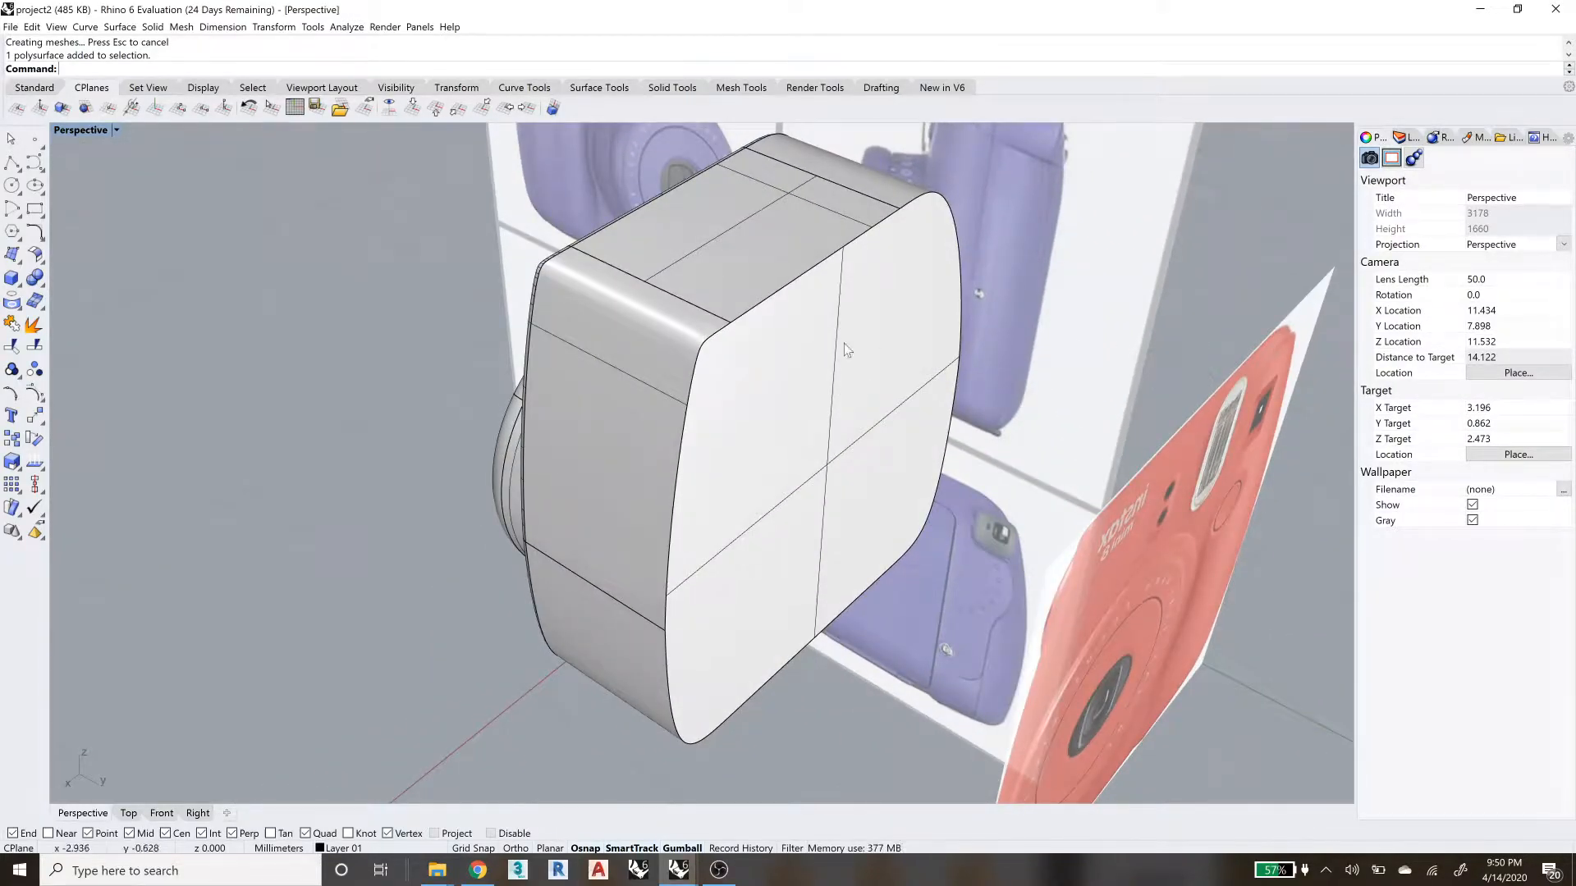
text(Fill)
key(Return)
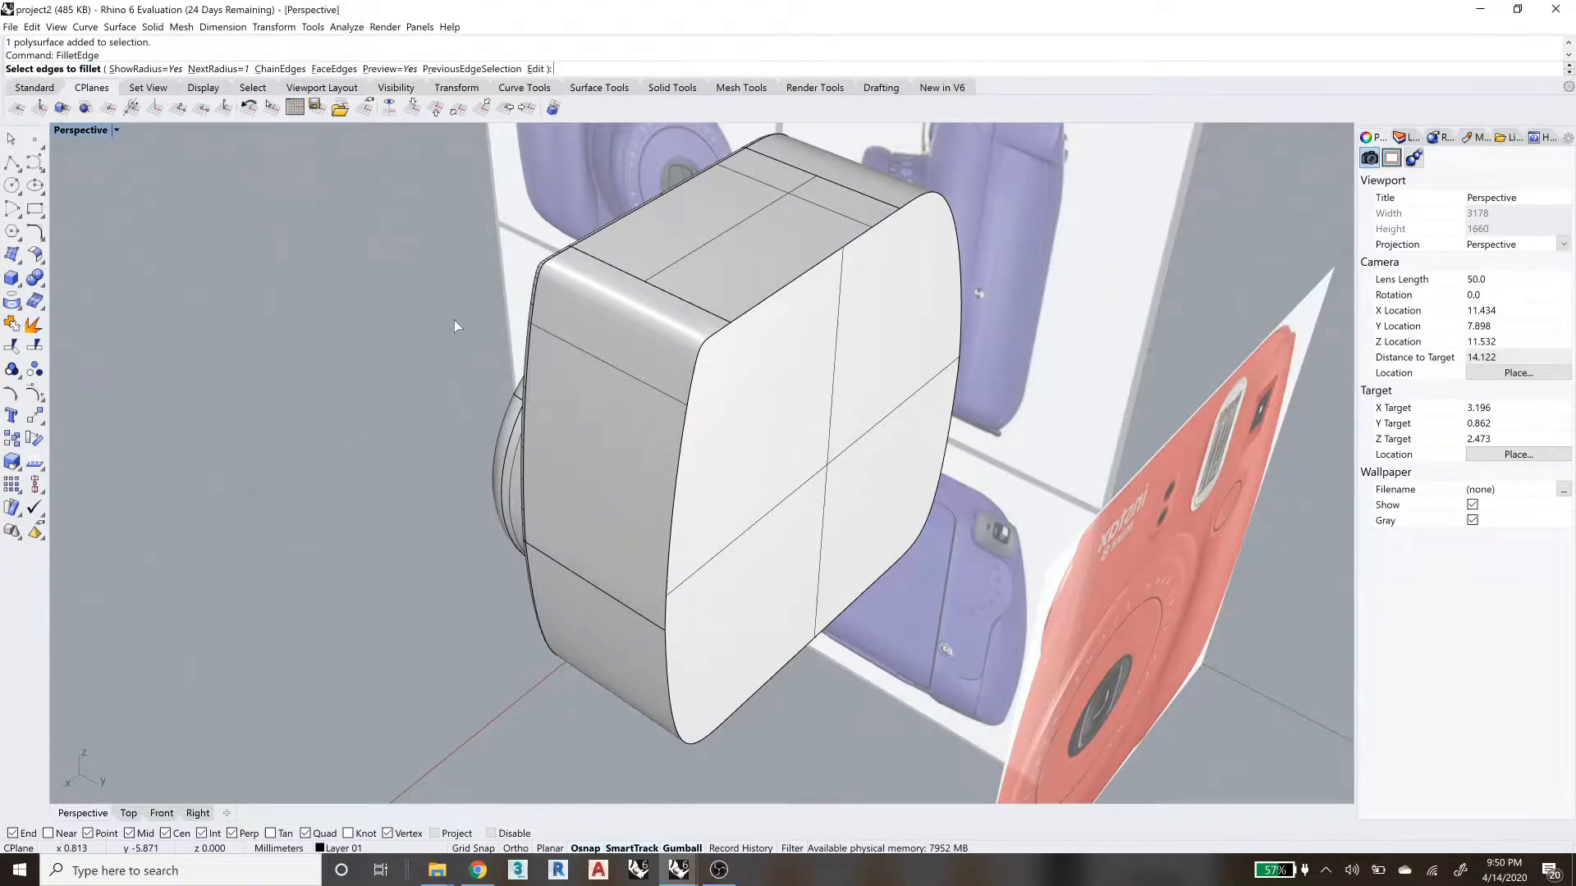
click(773, 303)
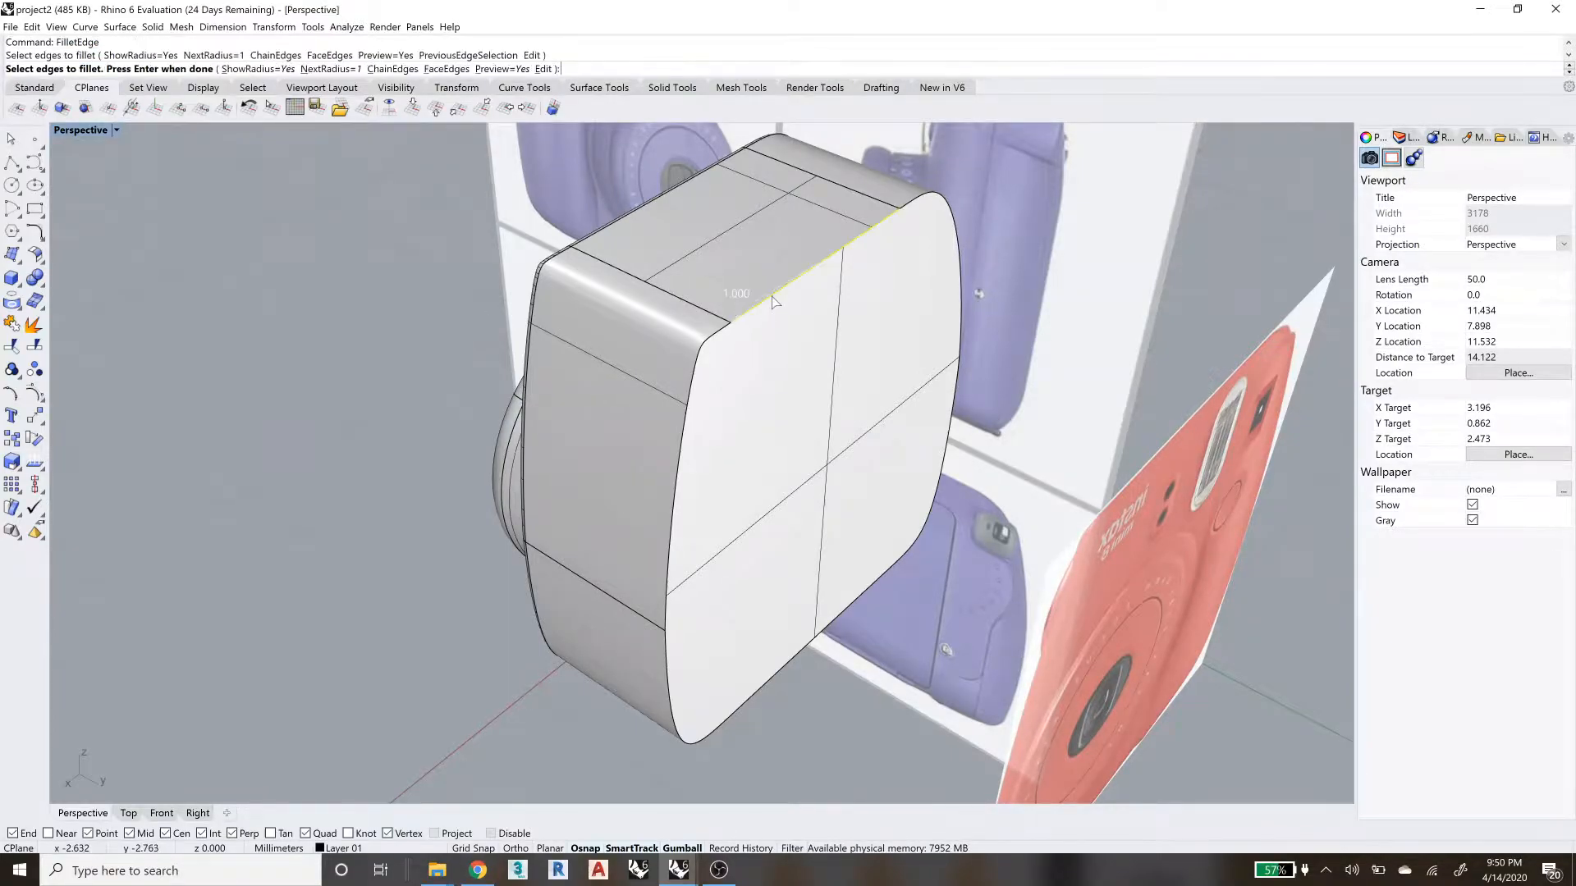
click(394, 69)
click(697, 371)
key(Return)
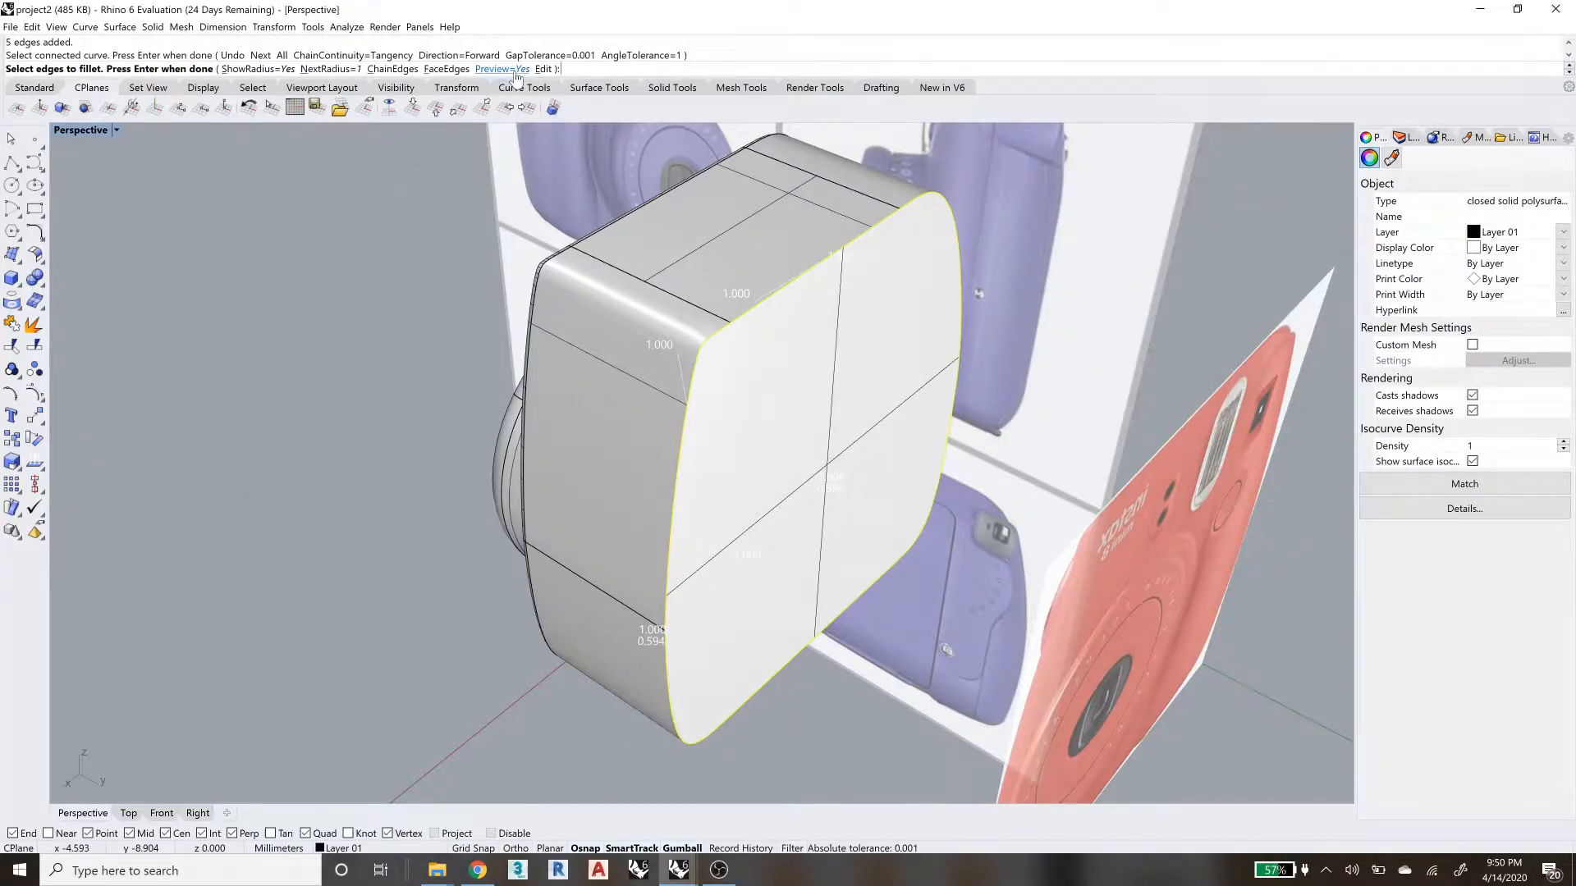
key(Return)
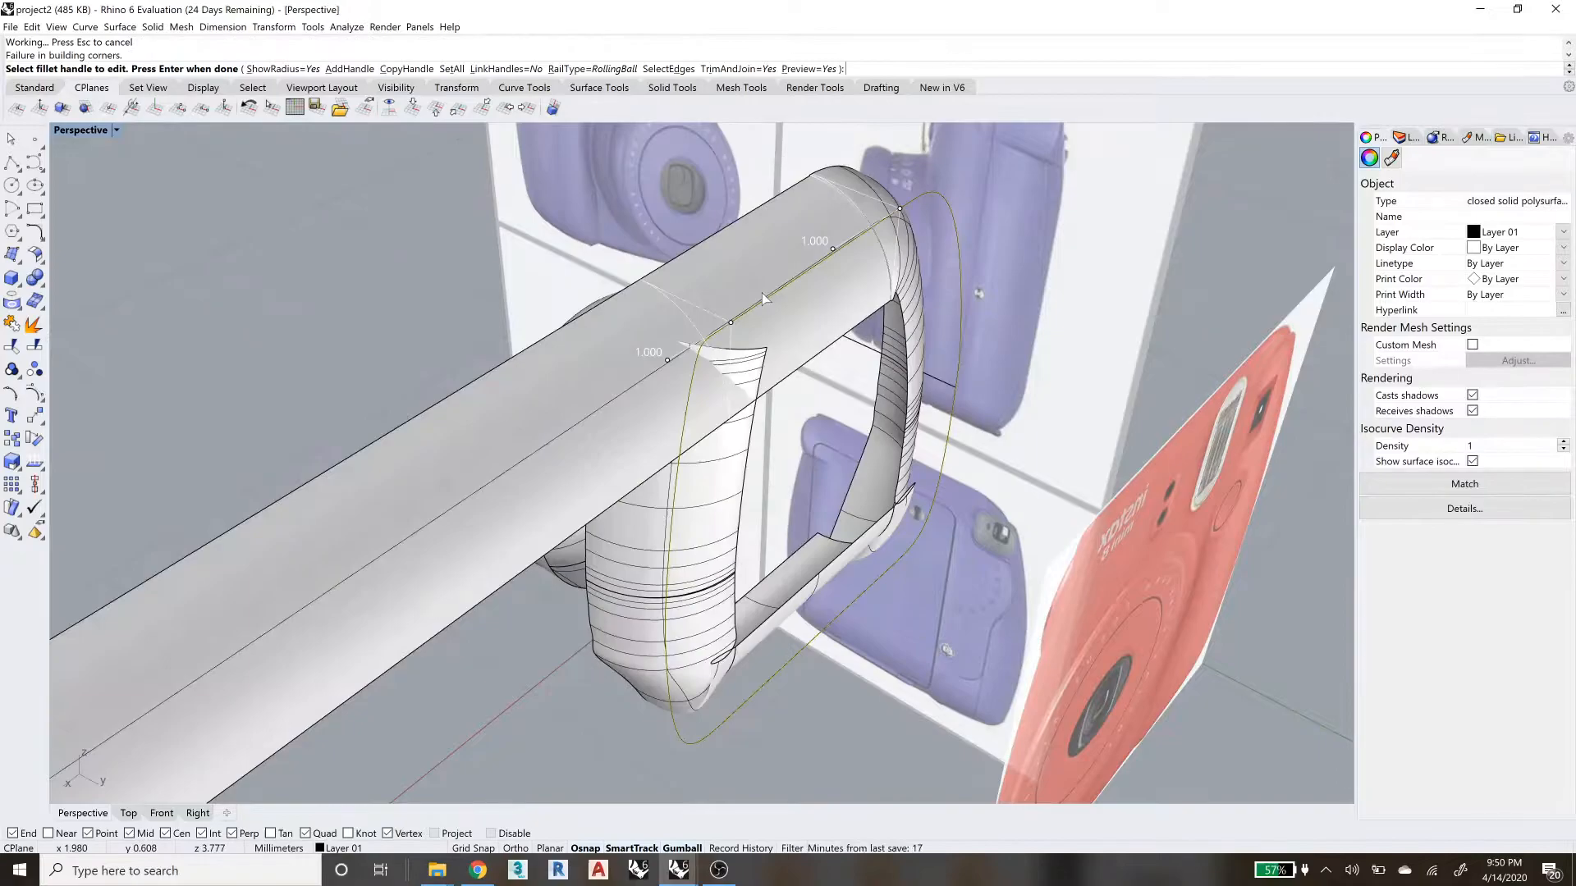
- Slide one fillet handle along the back face's upper edge towards its middle and set its radius to 0.08
click(731, 322)
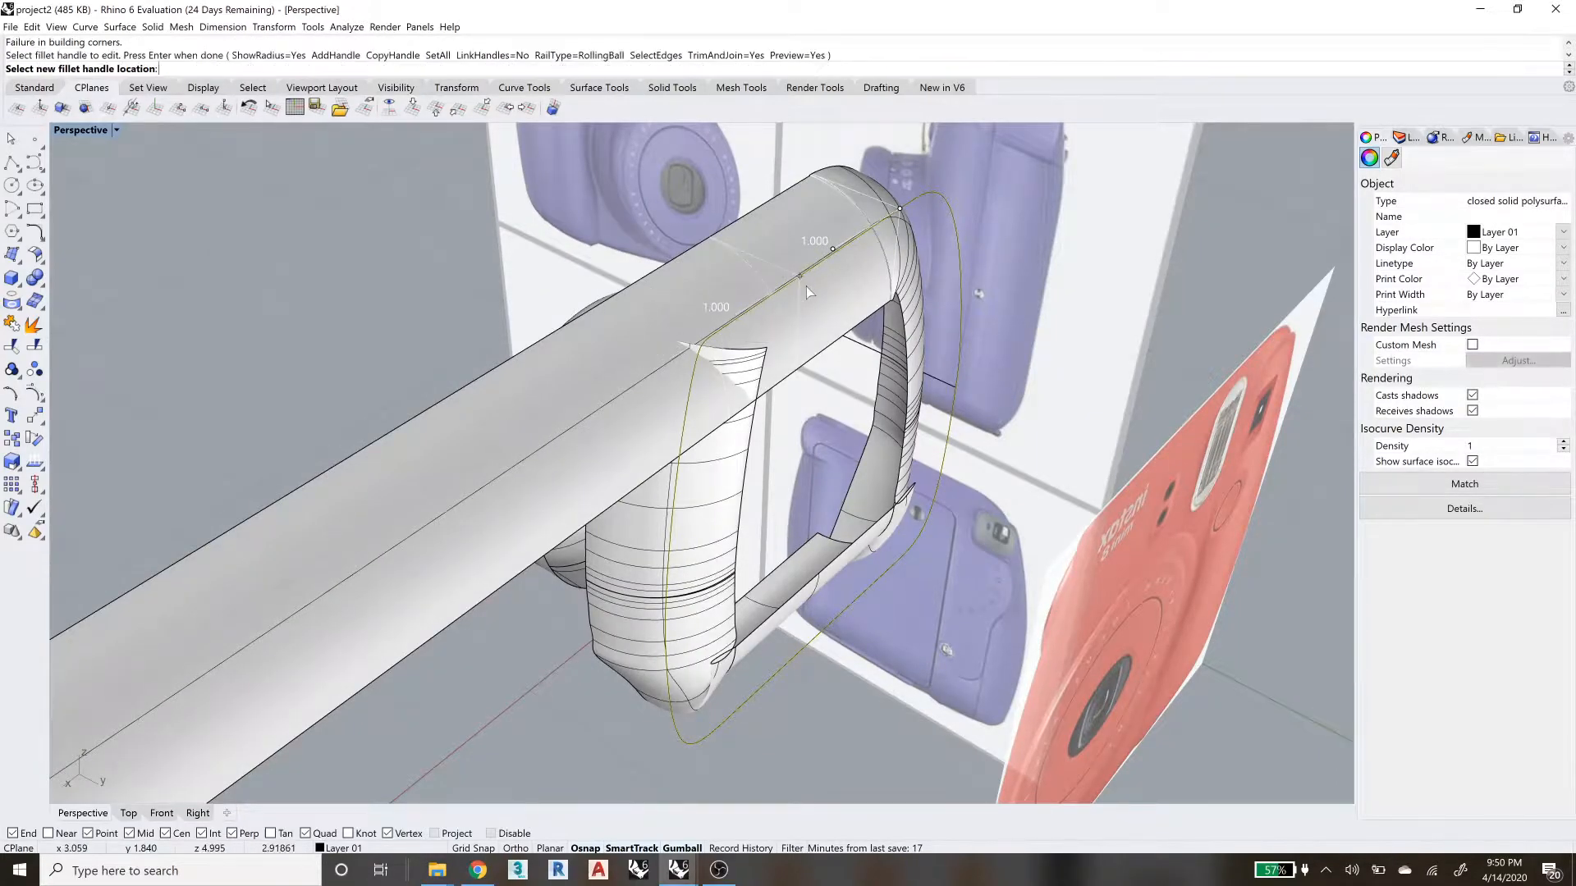
click(806, 287)
scroll(796, 289, up, 5)
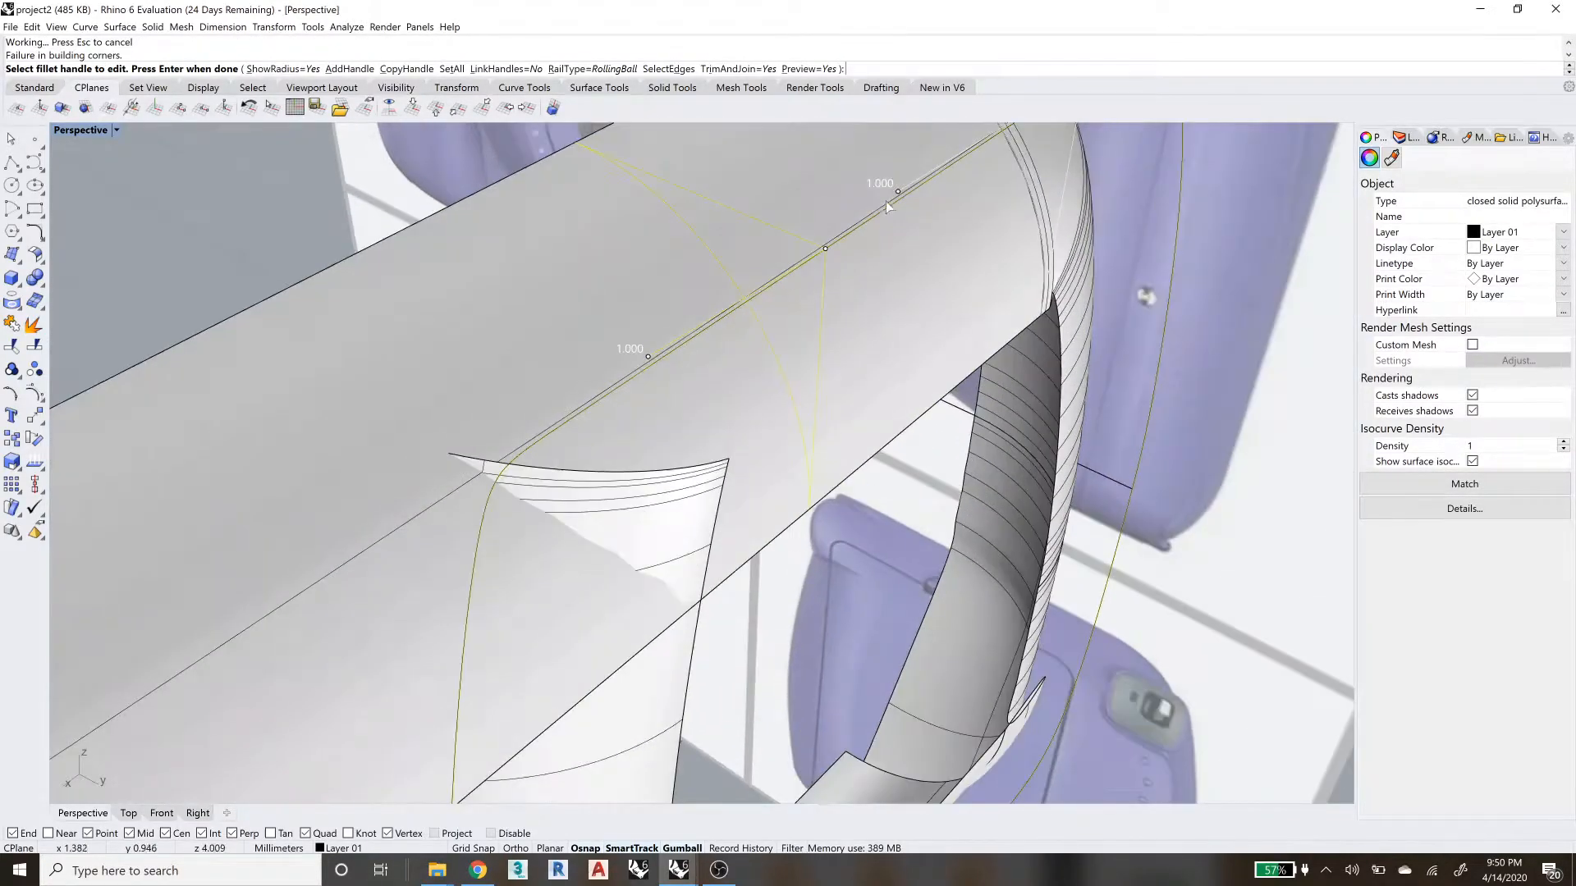
click(647, 356)
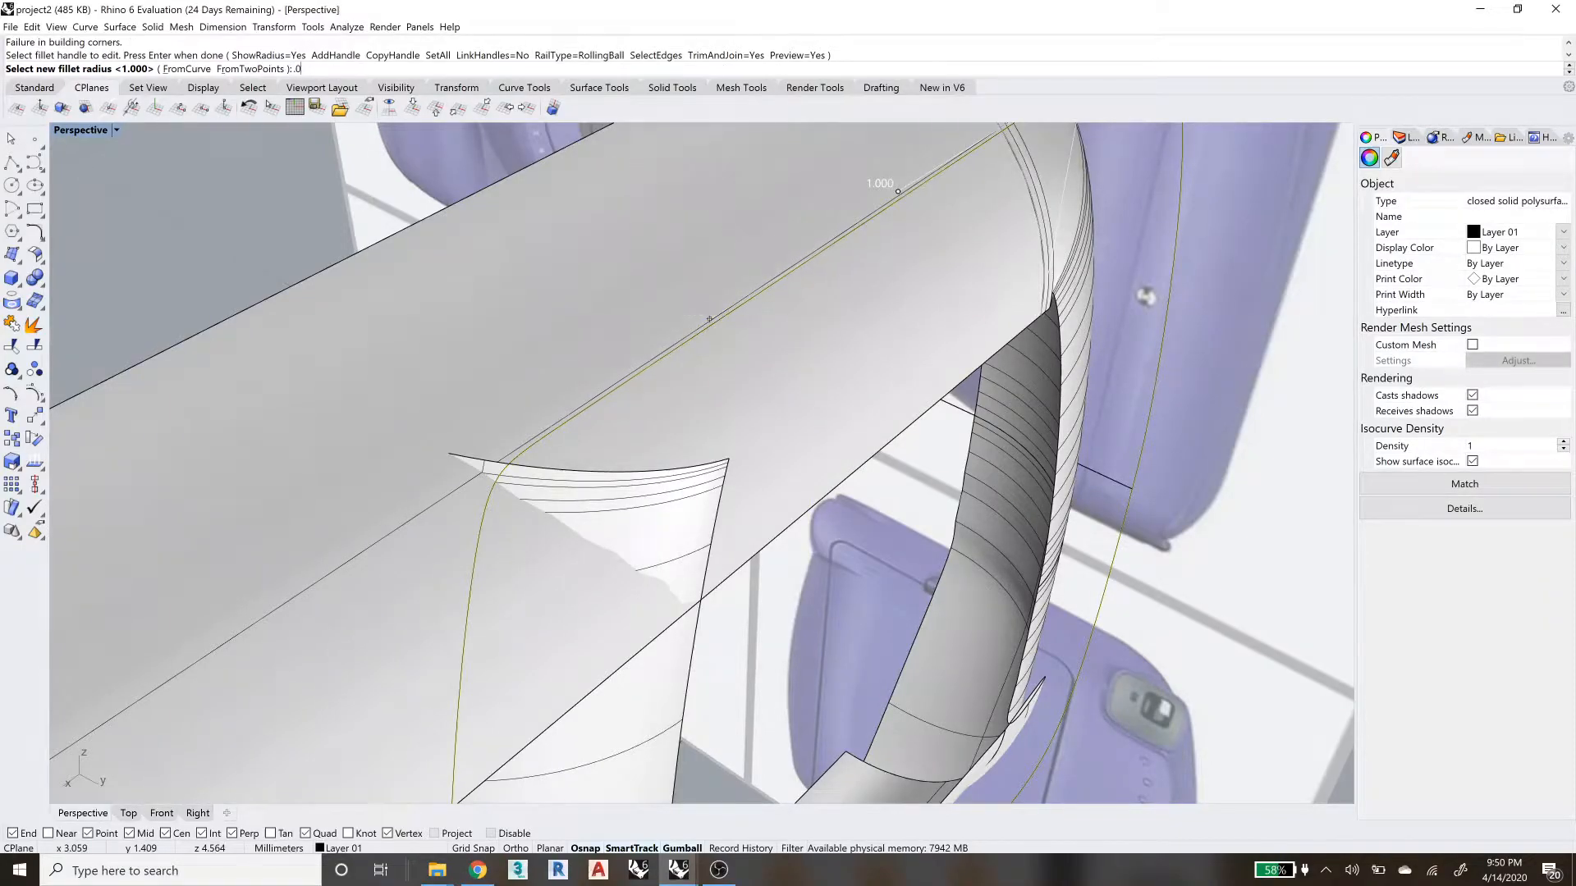
click(810, 264)
right_drag(913, 209, 796, 269)
- Reposition the other fillet handle on the back face's upper edge and set its radius to 0.08
click(786, 271)
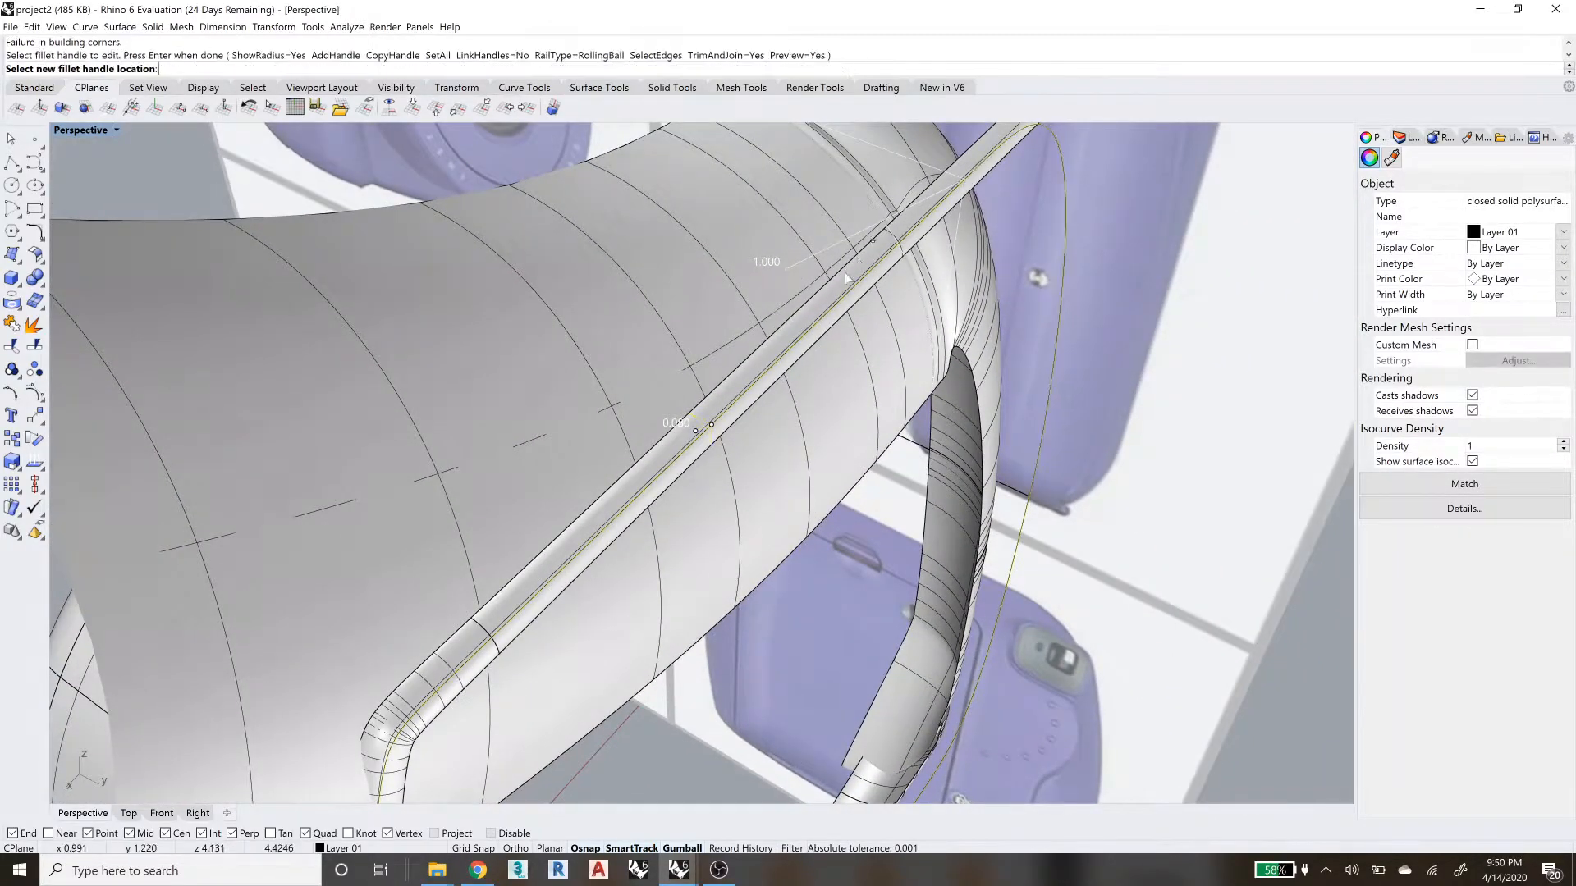
click(808, 312)
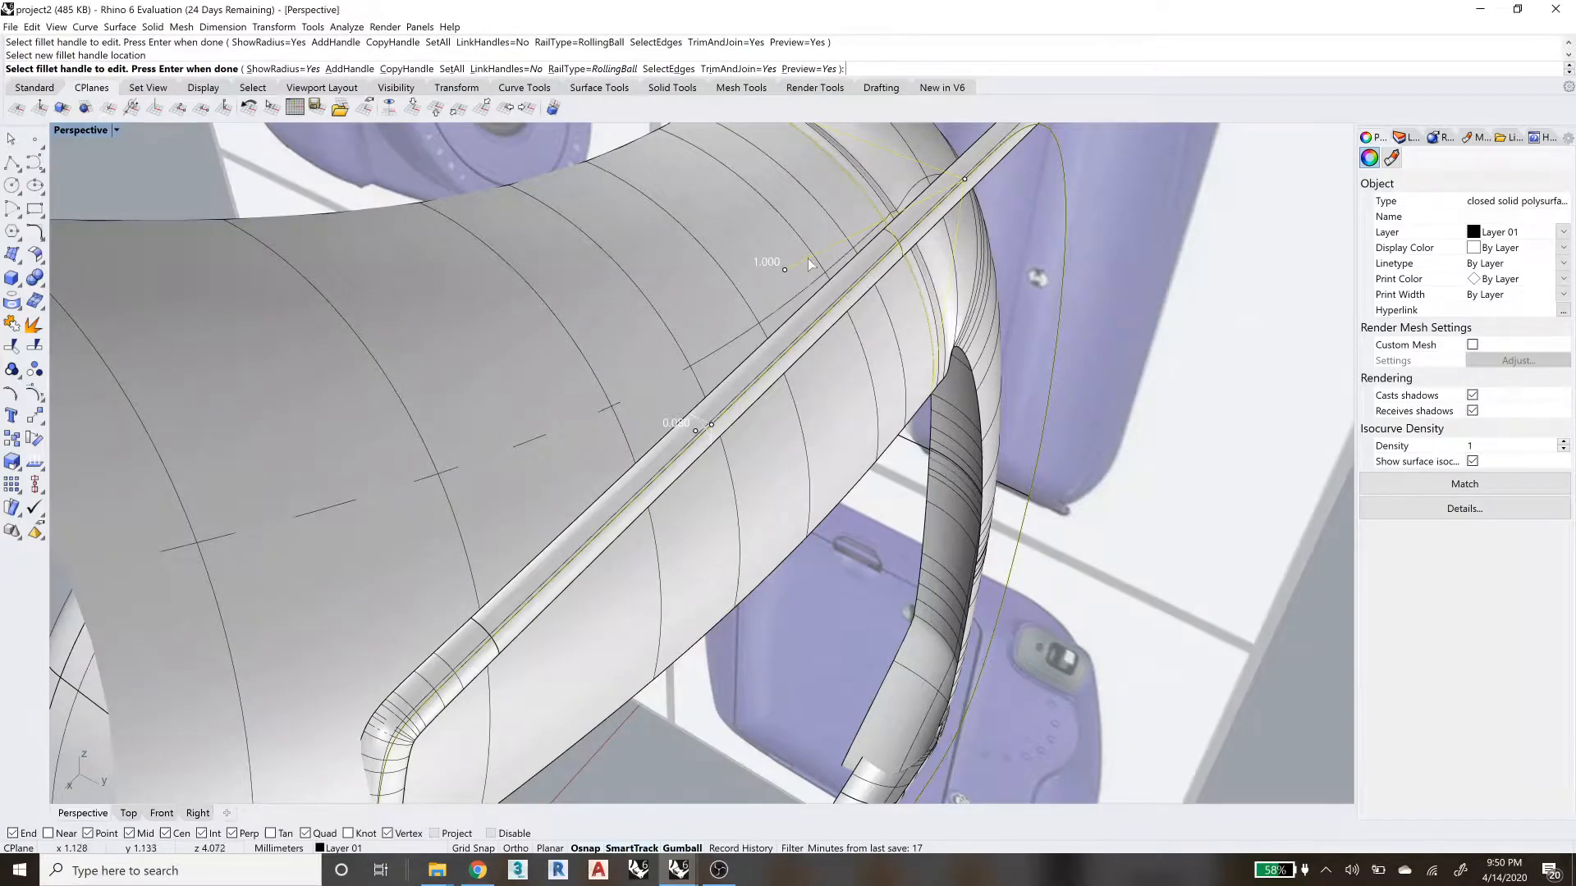
click(785, 269)
text(.08)
key(Return)
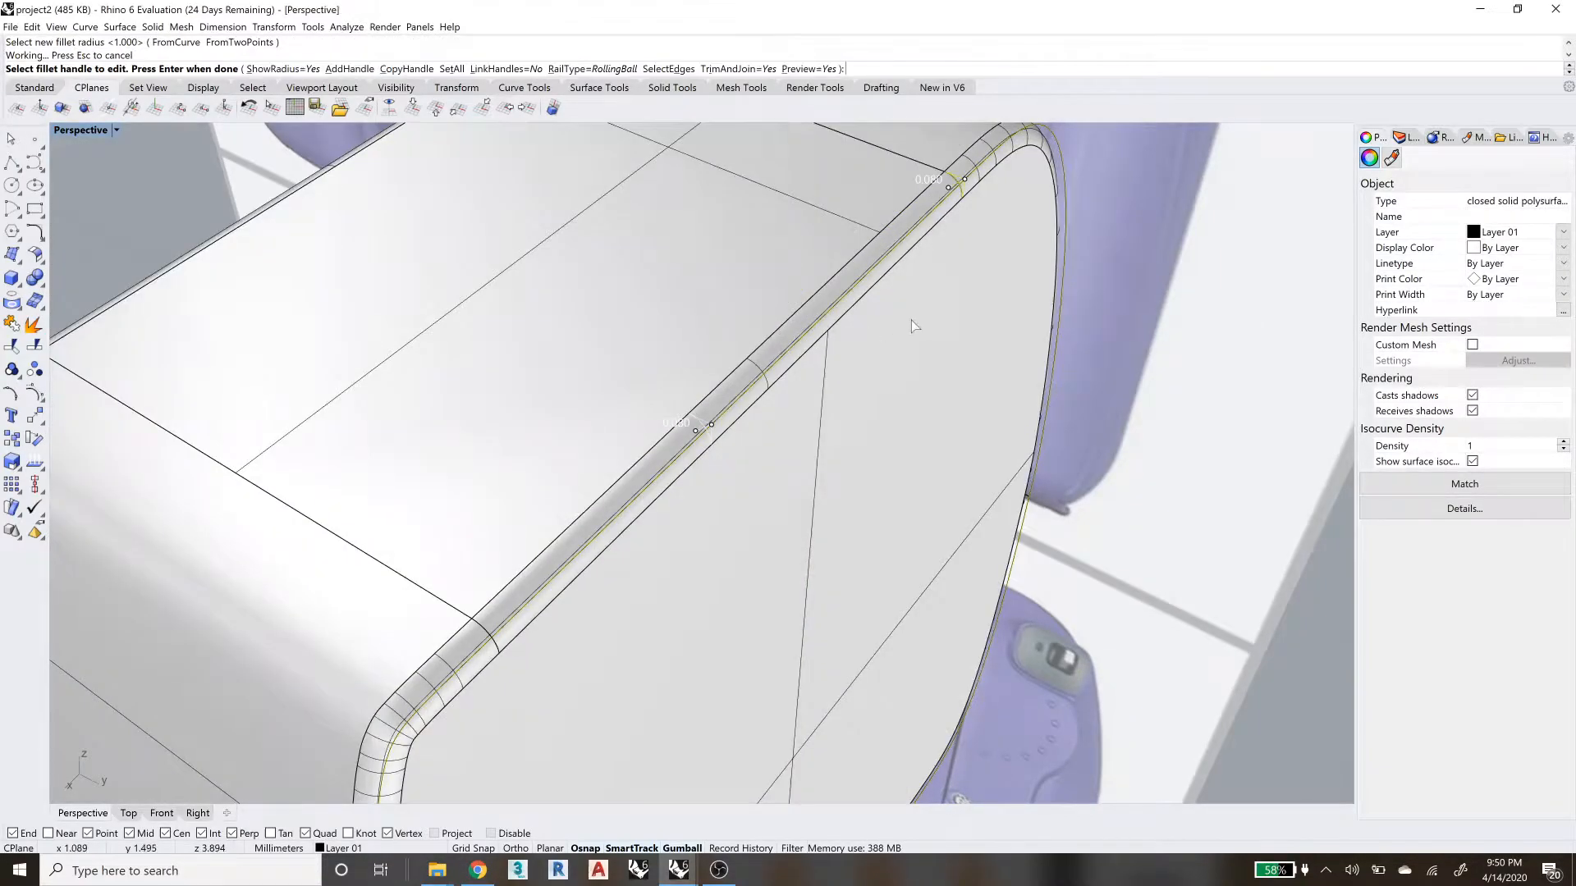
- Apply the 0.08 fillet to the outline edges of the camera body's back face
scroll(912, 327, down, 10)
right_drag(926, 379, 801, 289)
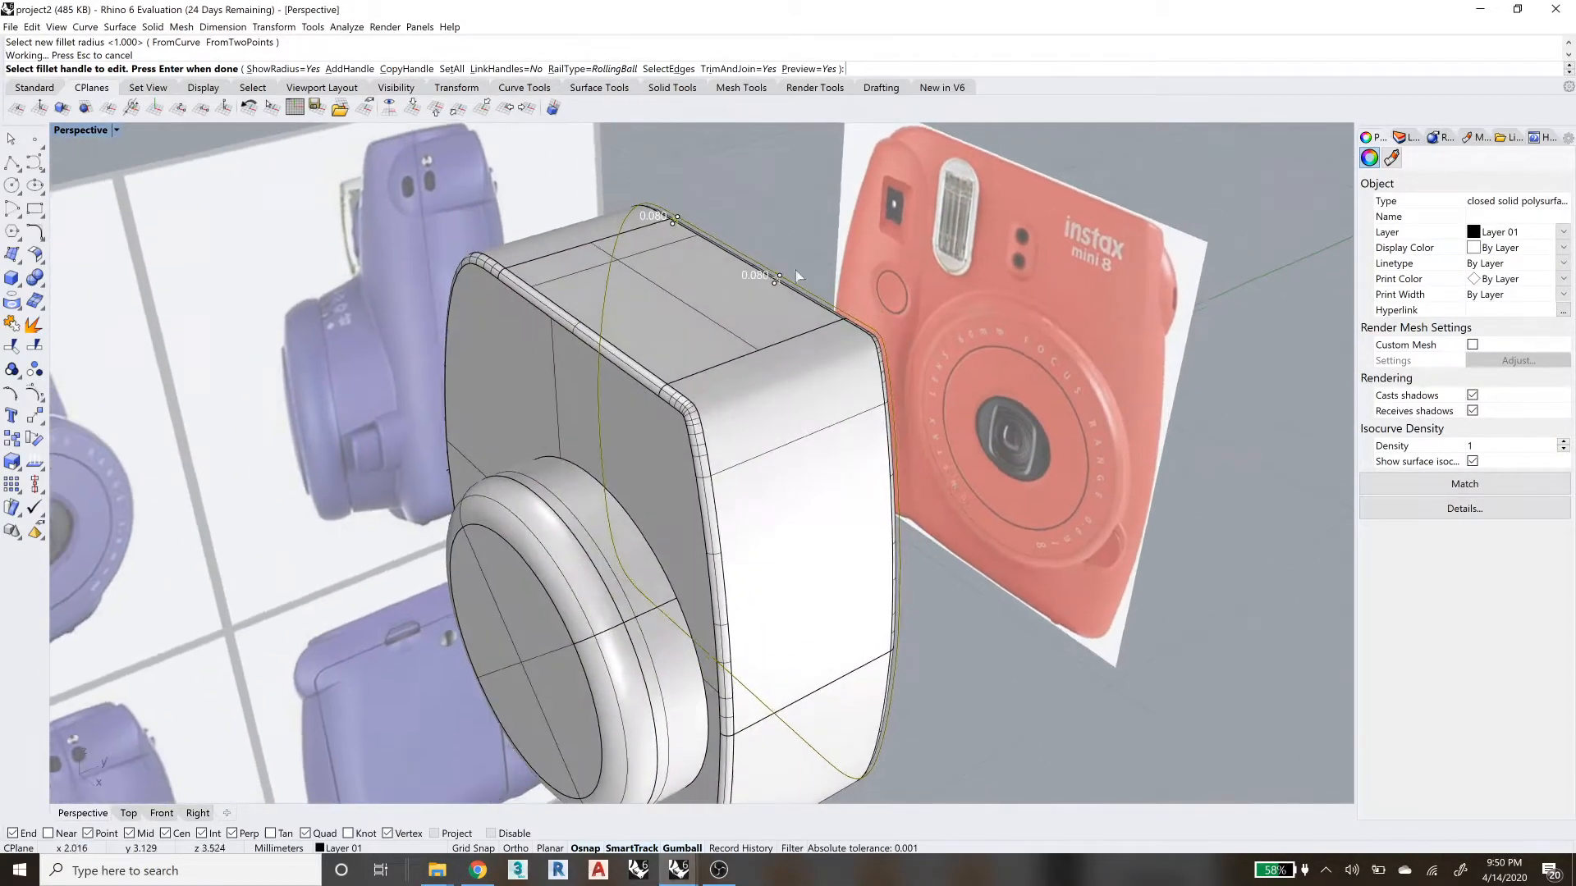
right_click(779, 223)
right_drag(821, 432, 829, 515)
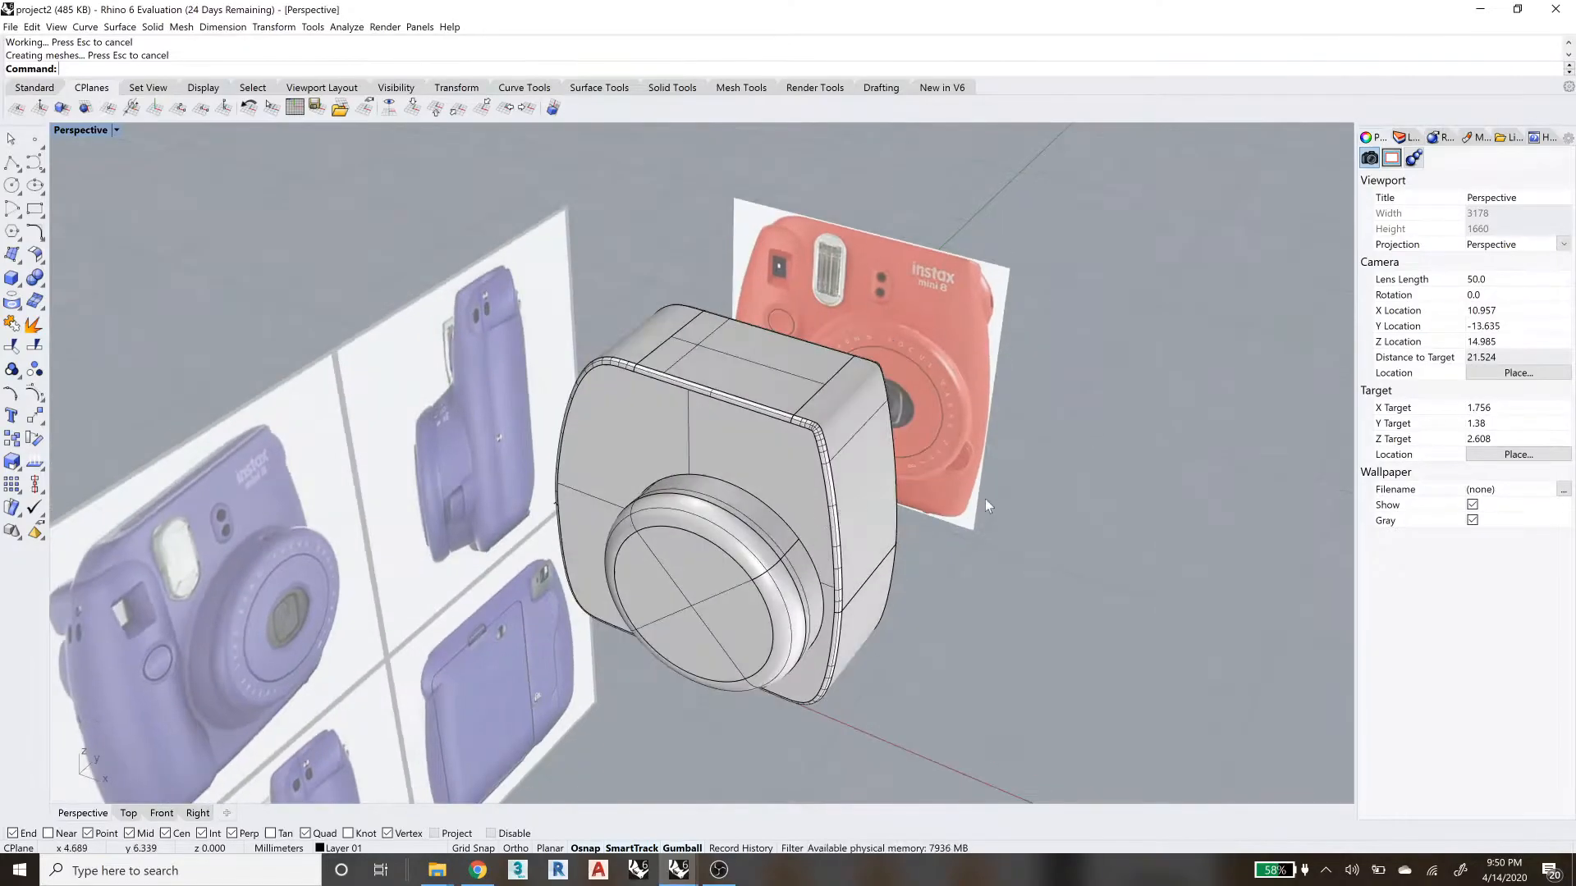
- Delete the stray trimmed surface lying along the side of the camera body at the Y axis, working in the Top view
click(820, 500)
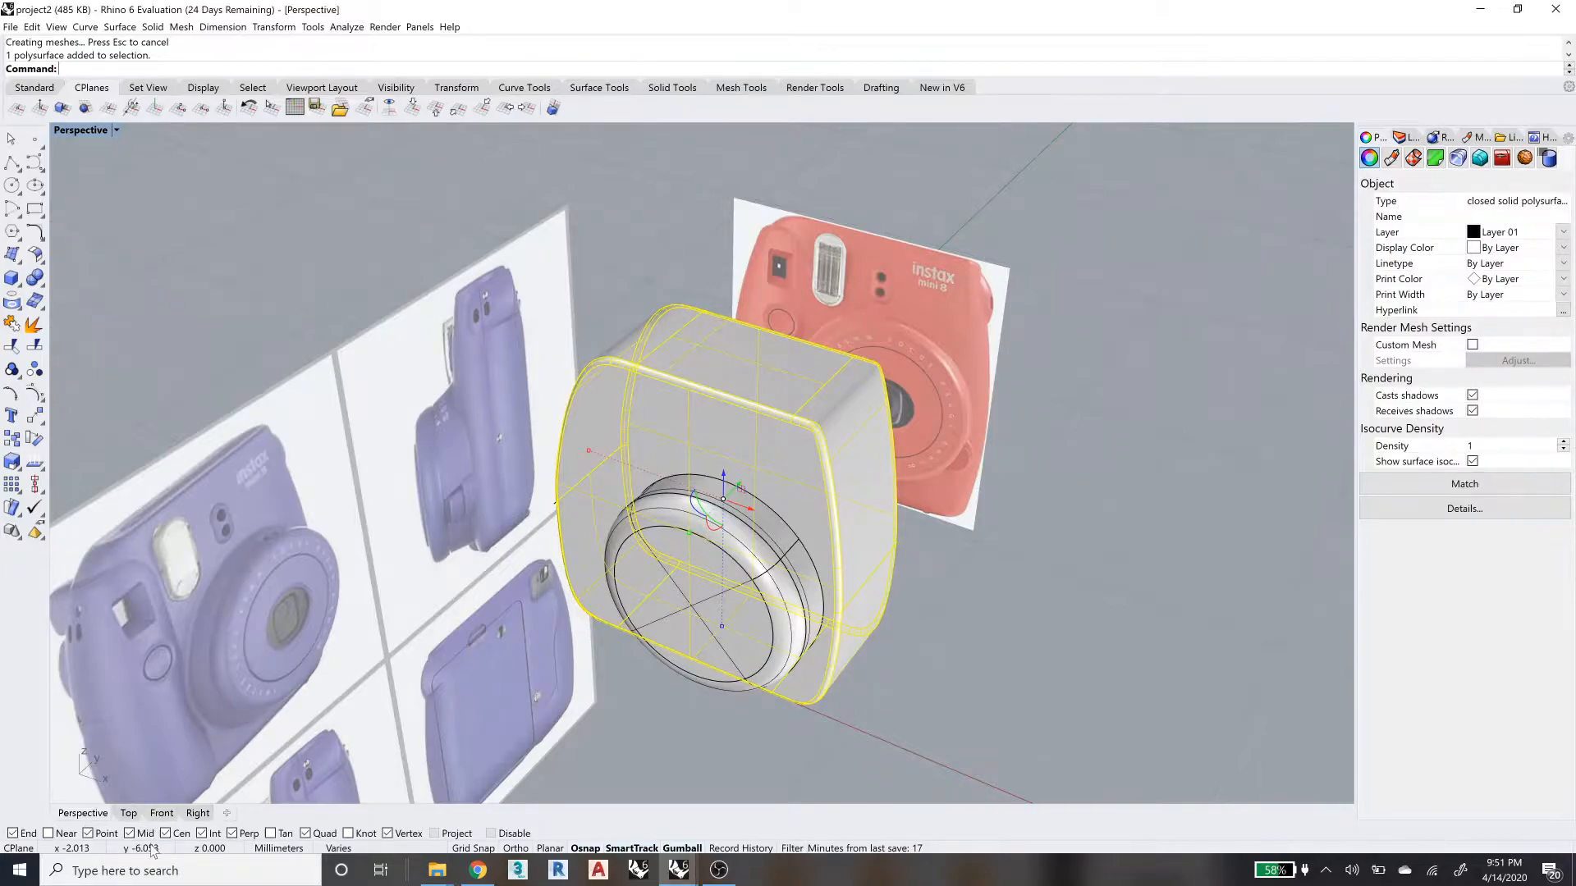
click(128, 813)
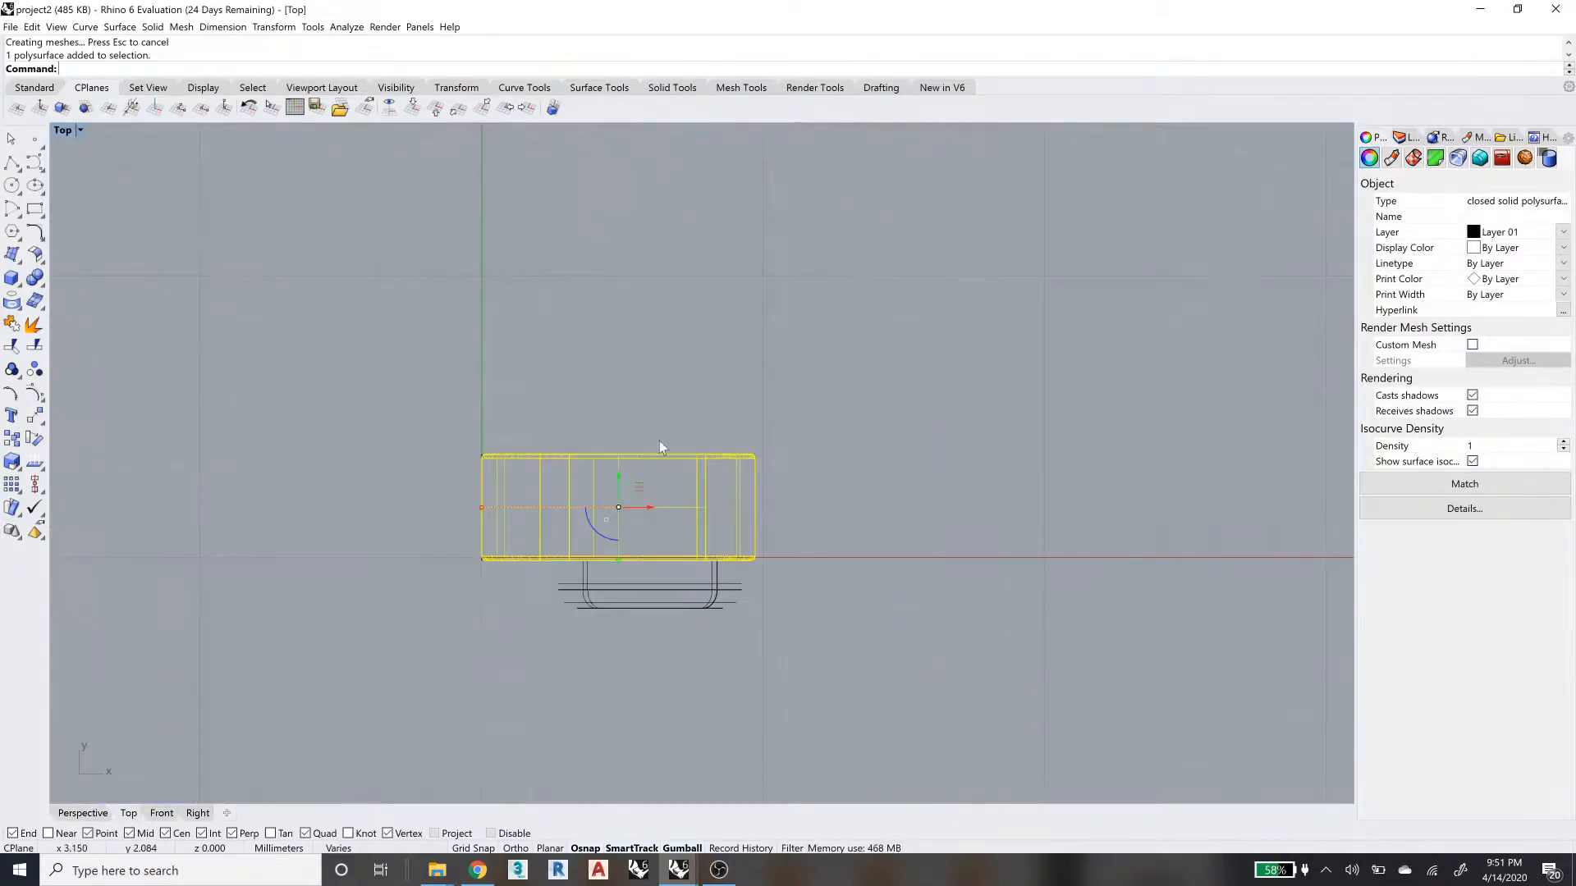
scroll(538, 479, up, 3)
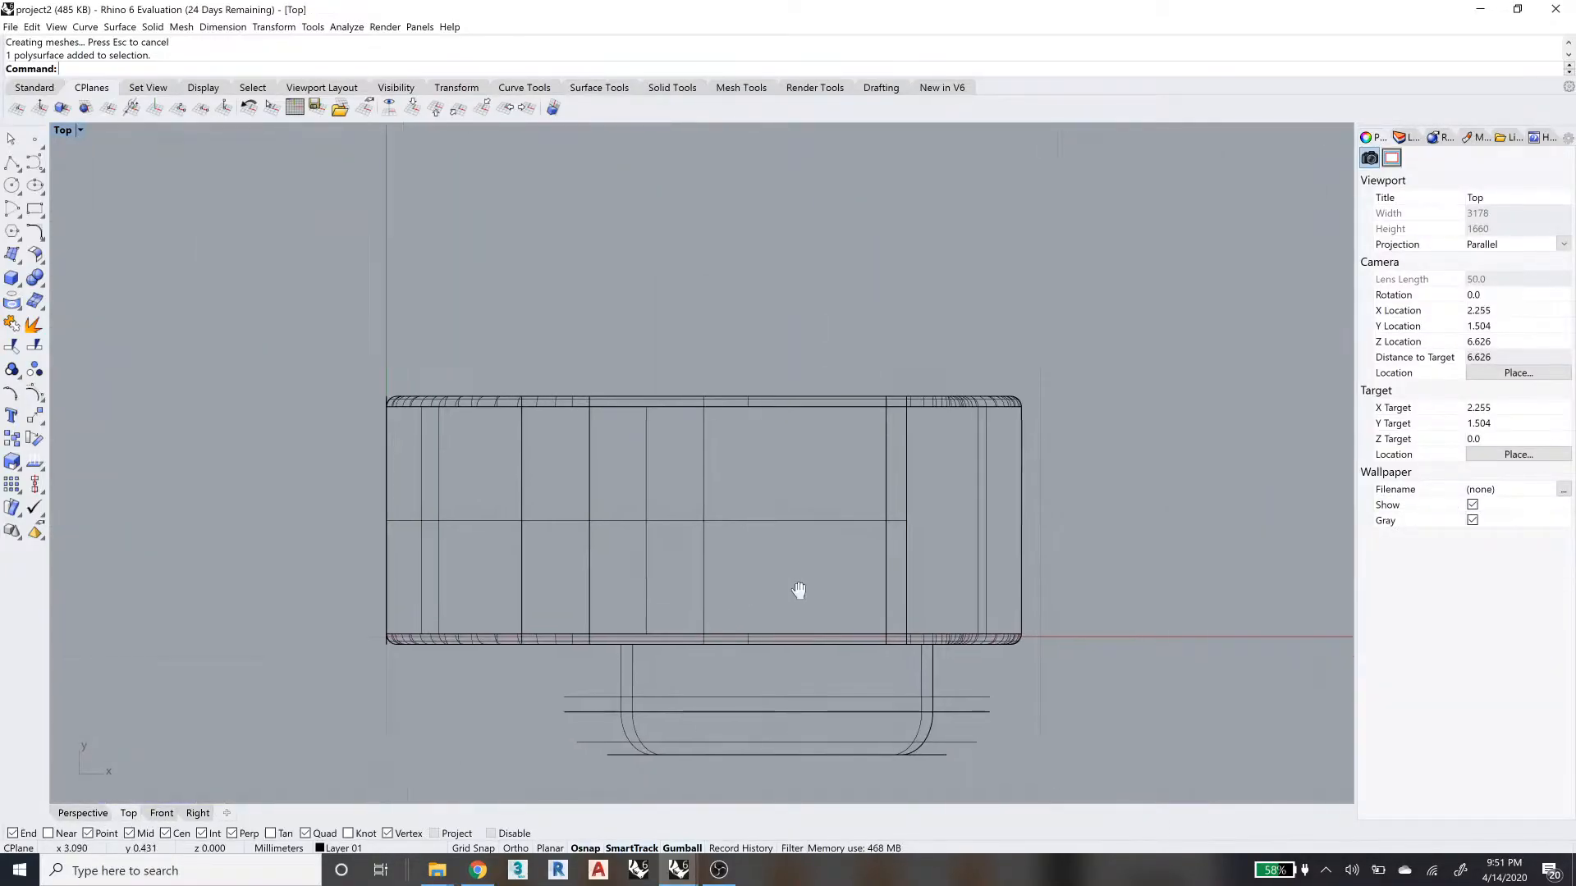
click(384, 404)
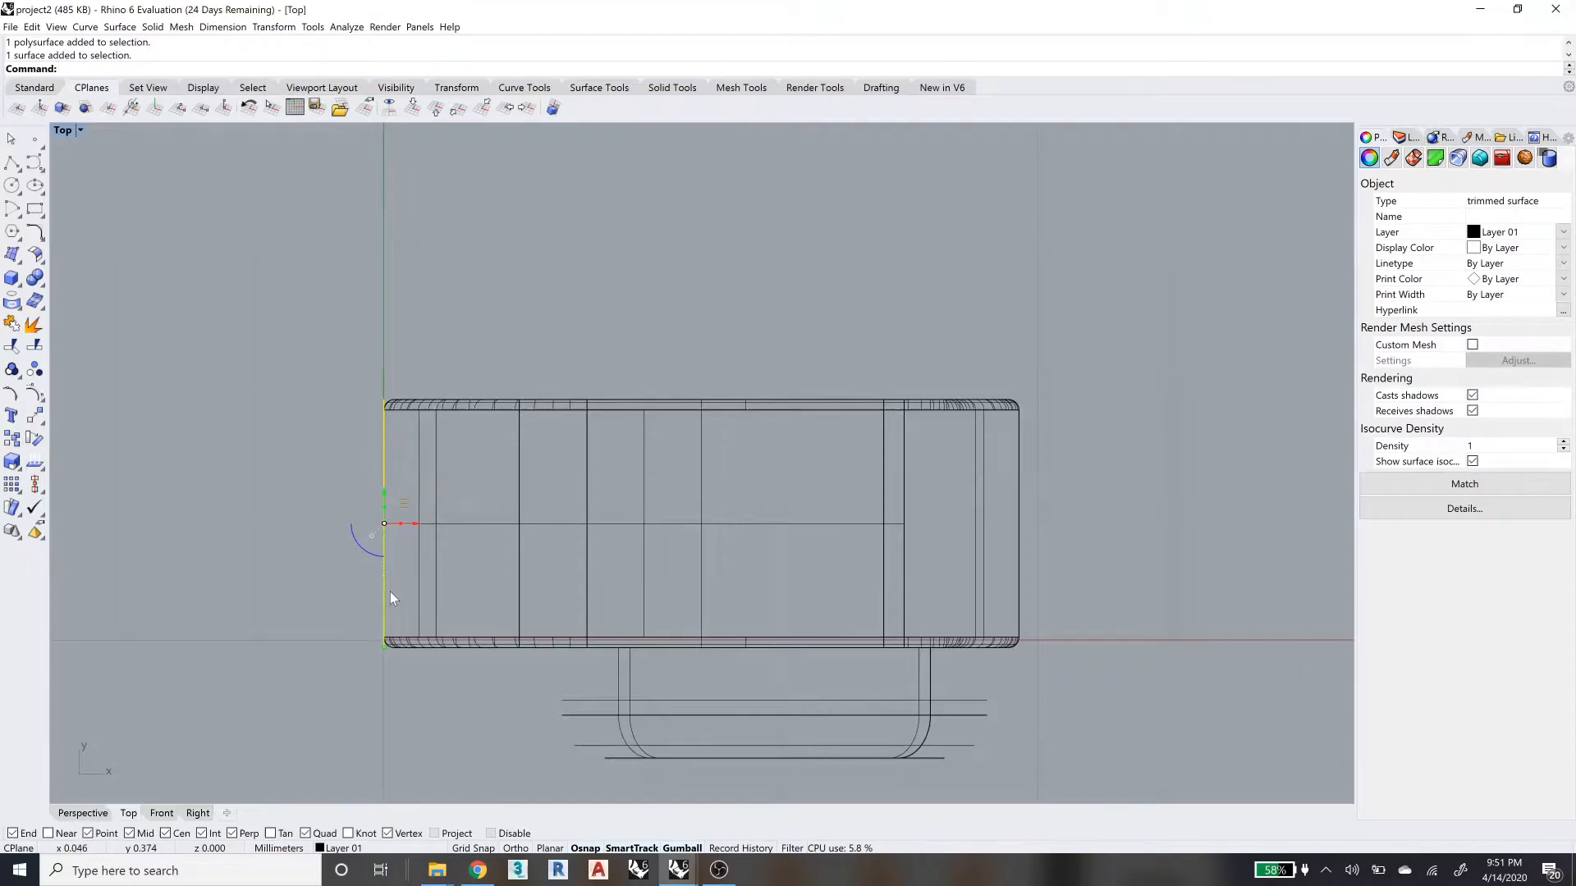
key(Delete)
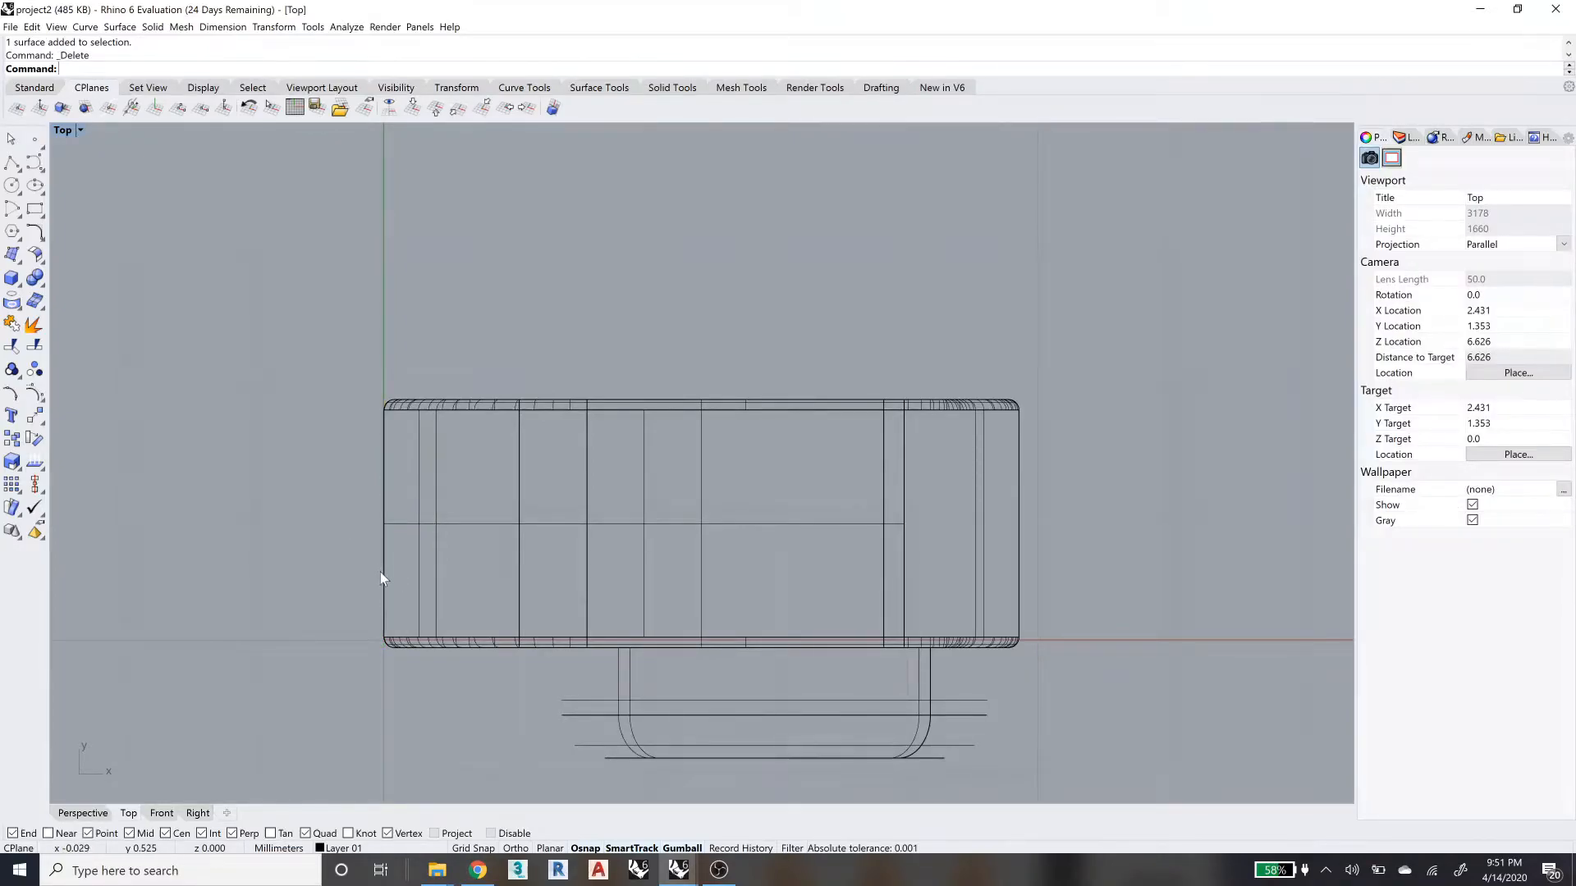
click(384, 579)
click(1086, 516)
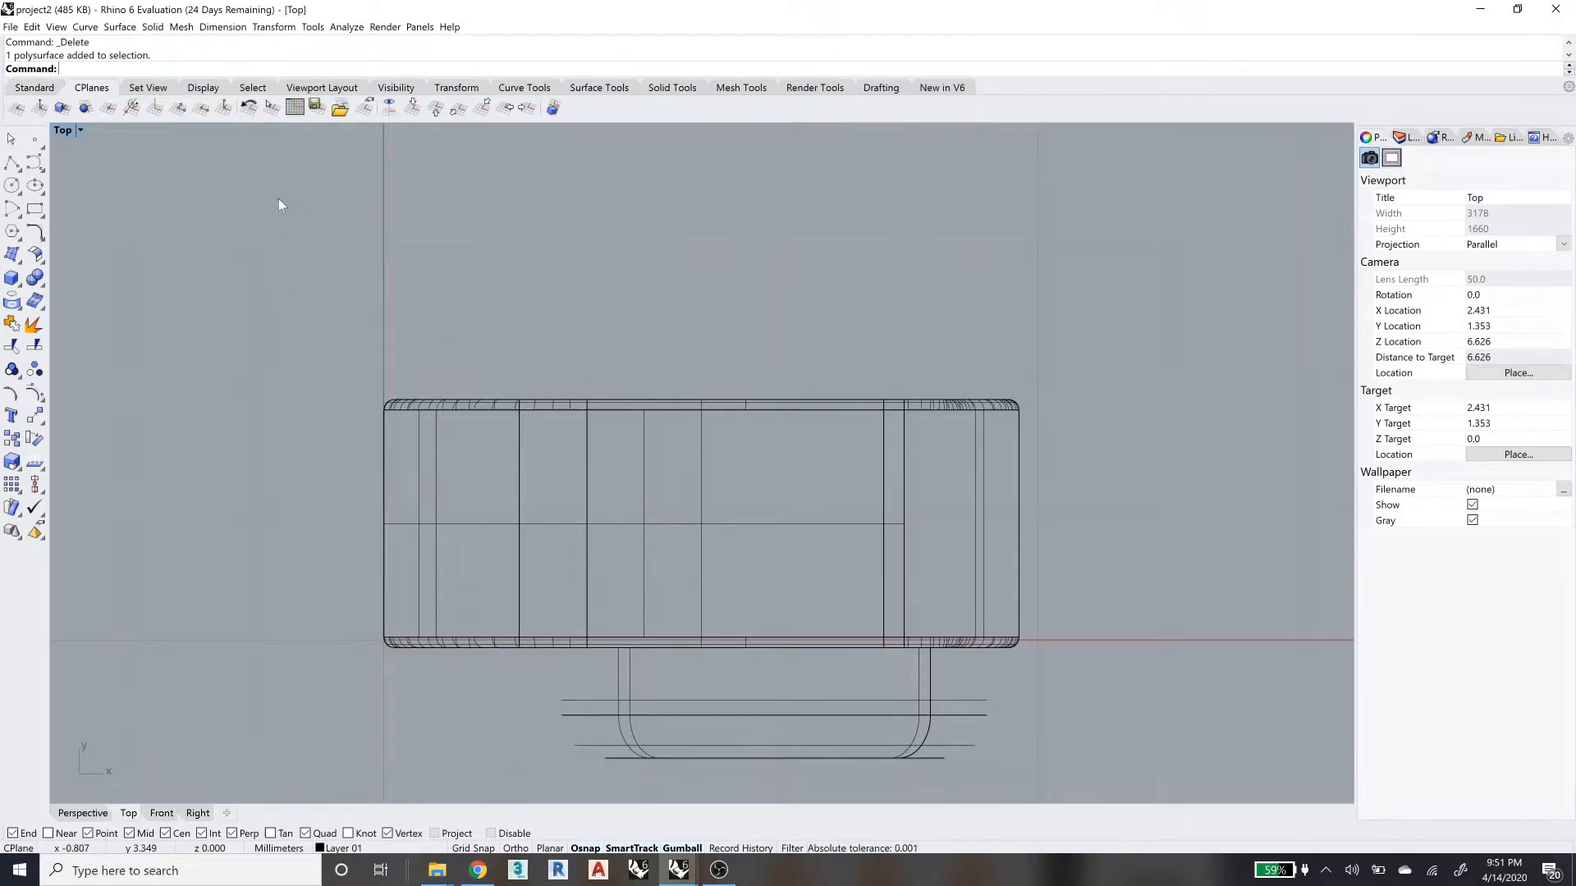
- Draw a horizontal polyline in the Top view through the middle of the body's depth, from its side at the Y axis past the opposite side
click(12, 164)
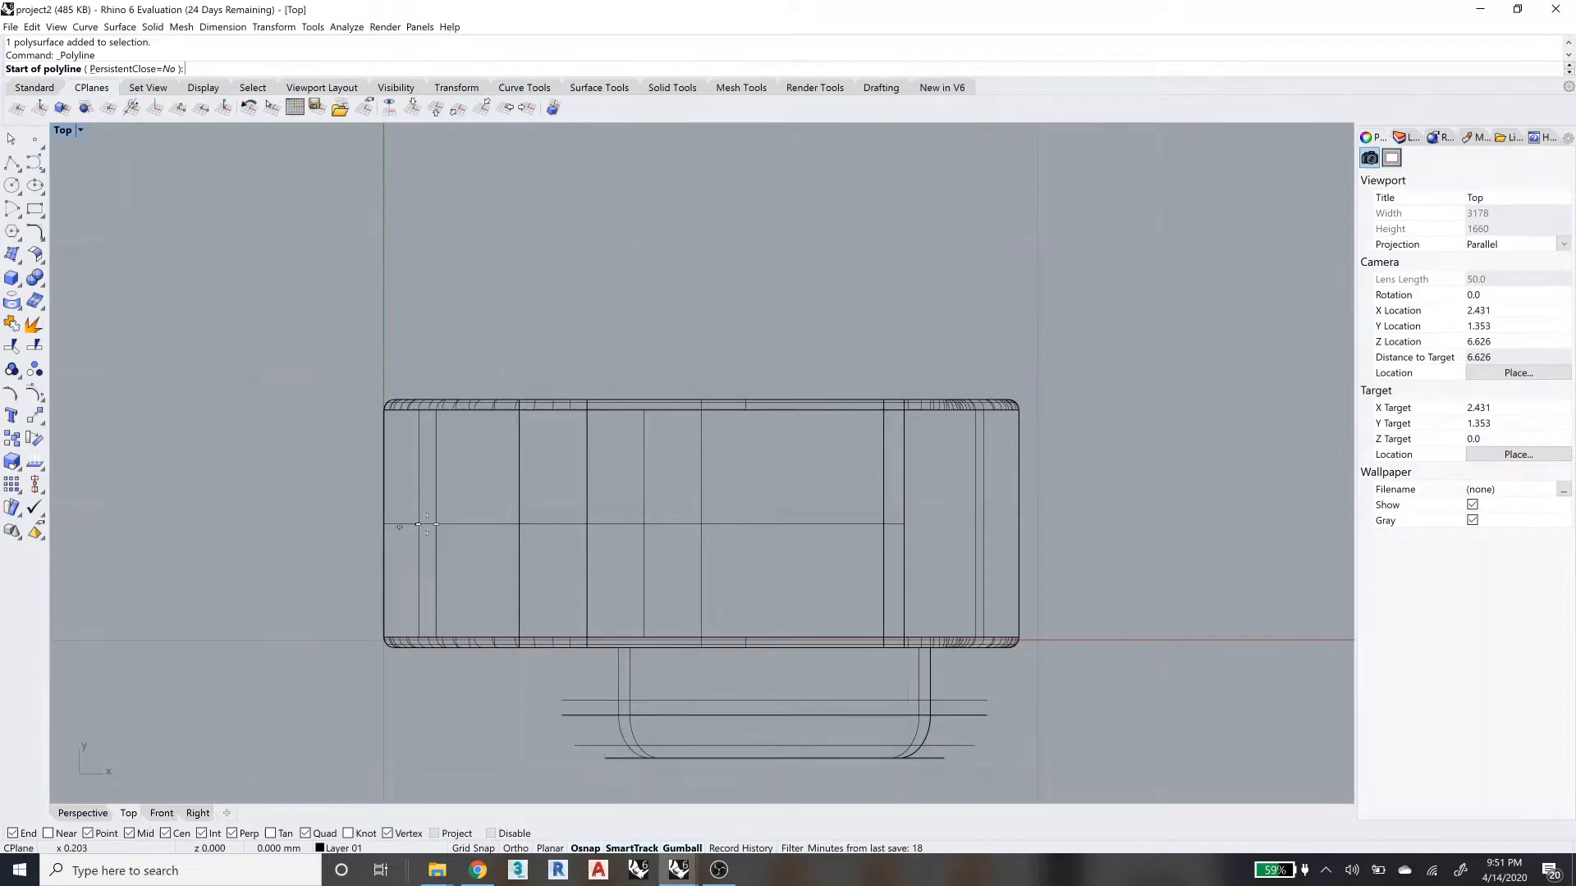
click(384, 523)
key(F8)
click(1096, 524)
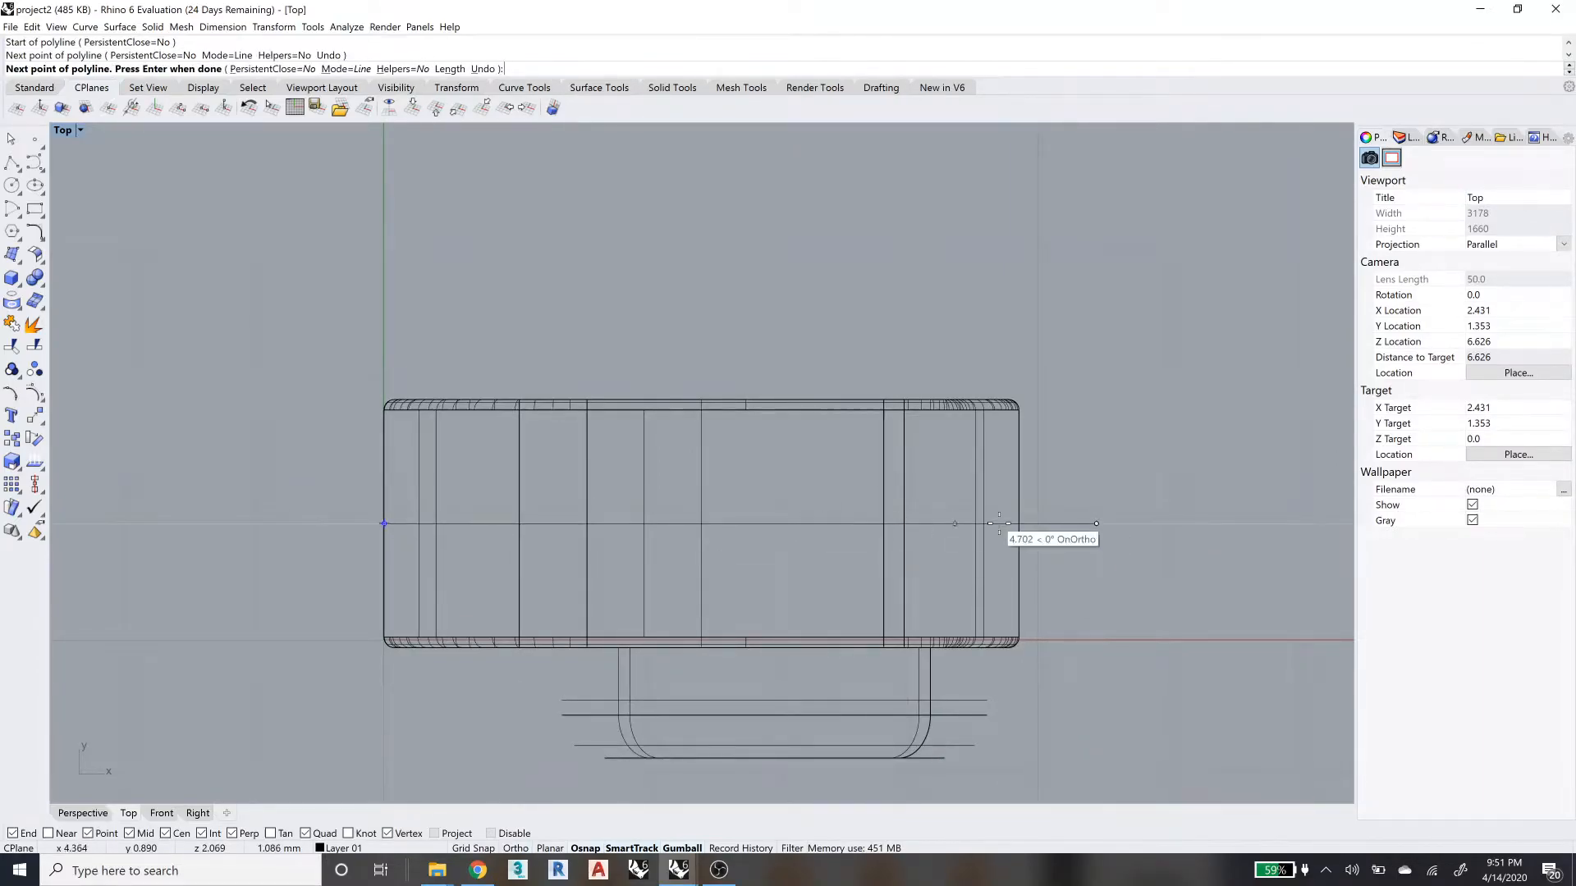
right_drag(1055, 524, 1048, 523)
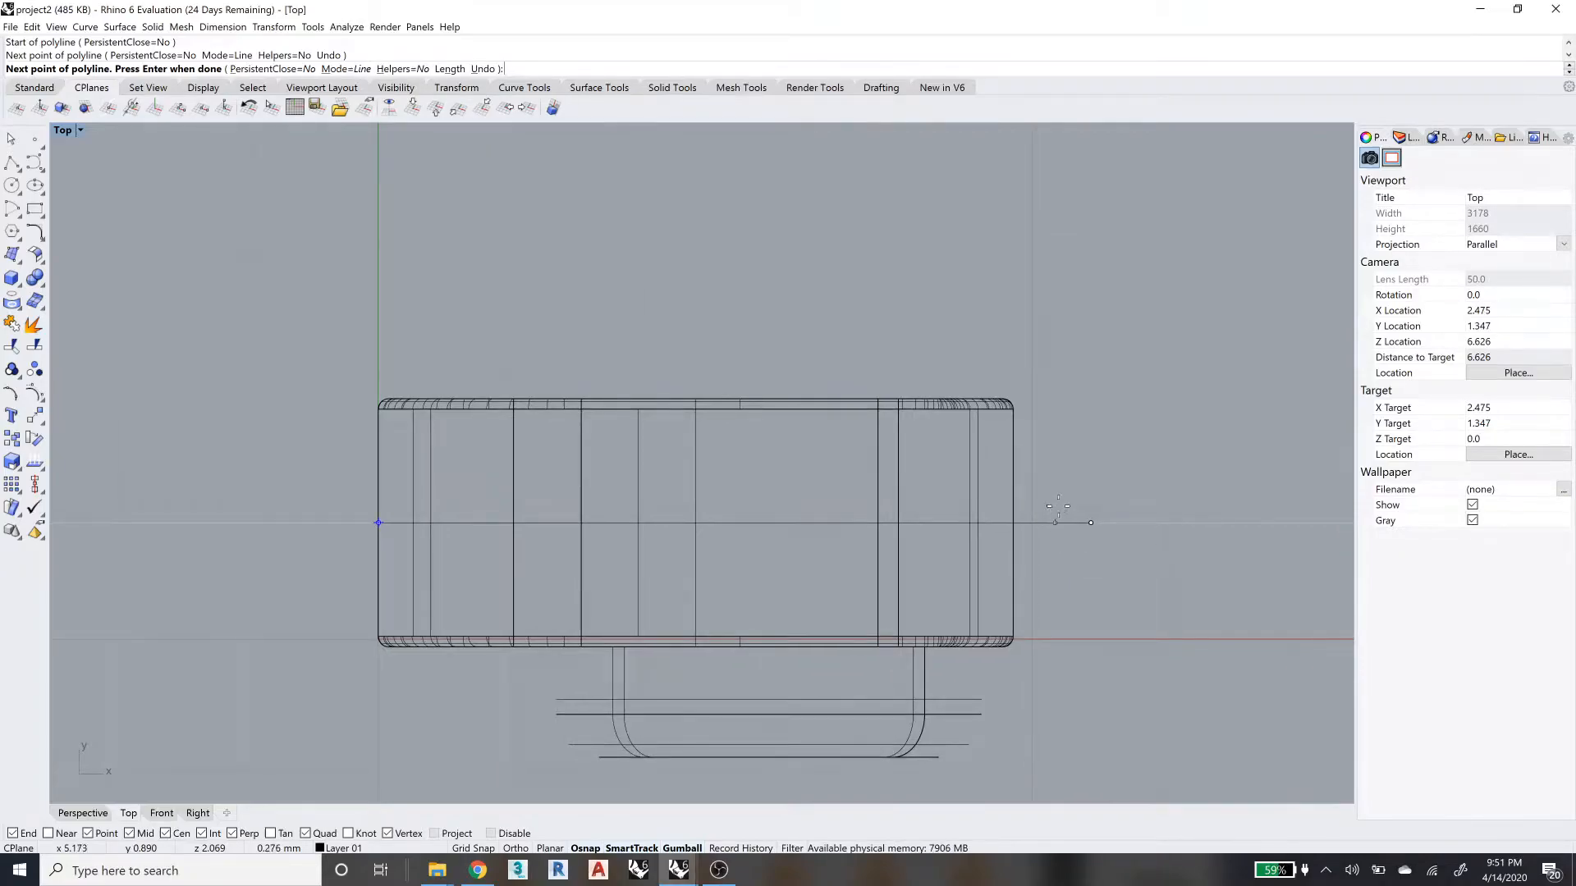
key(Return)
- Lengthen the horizontal line at both ends so it extends beyond both sides of the camera body
click(1004, 523)
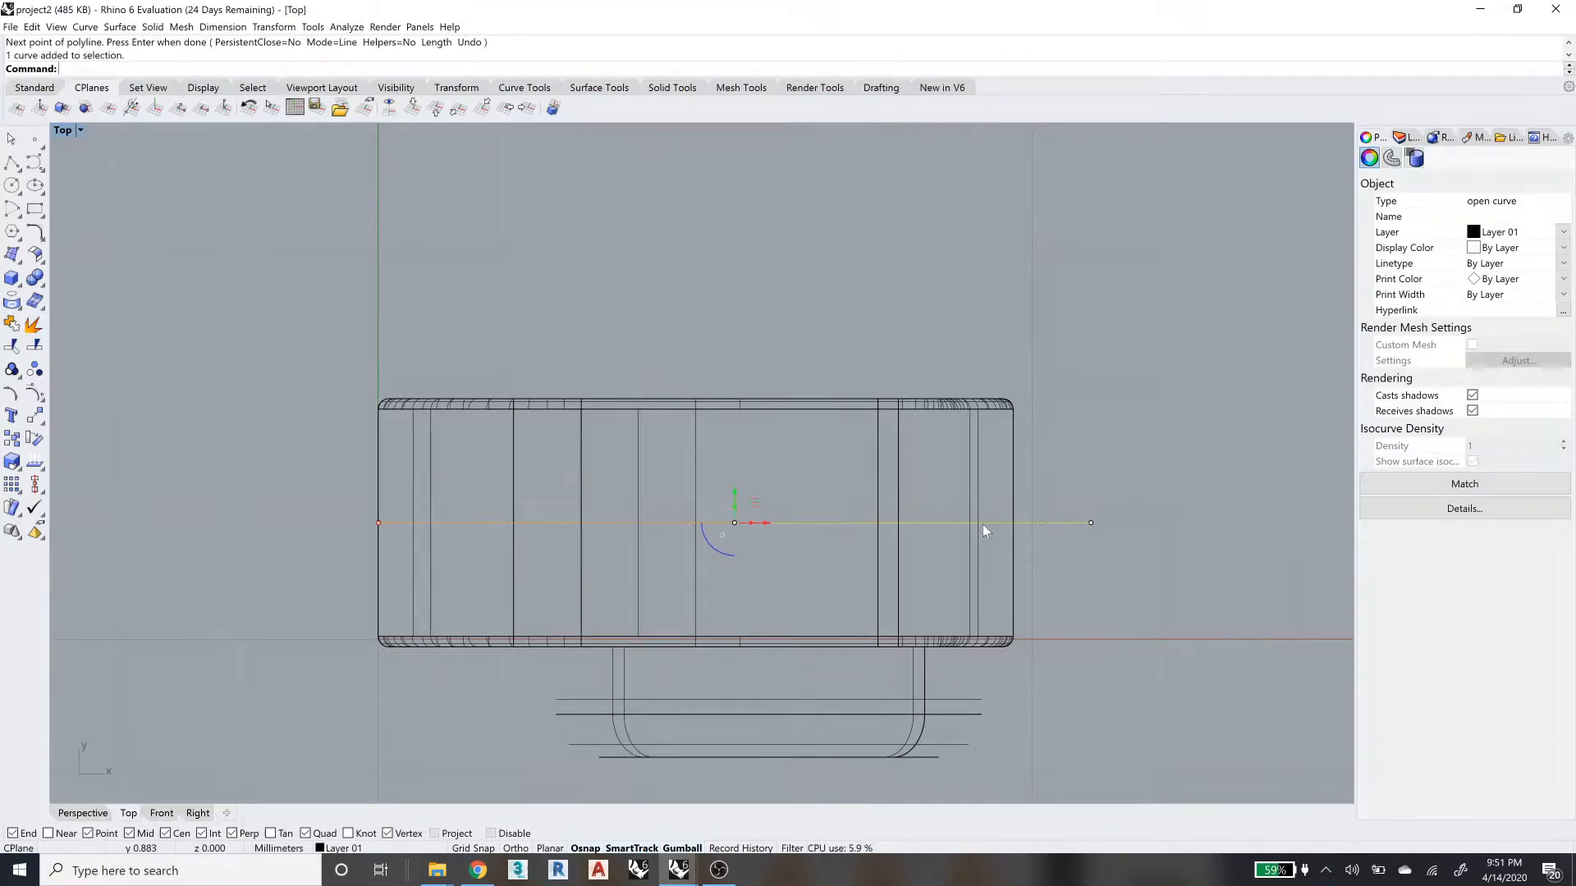
drag(379, 524, 310, 522)
click(1101, 444)
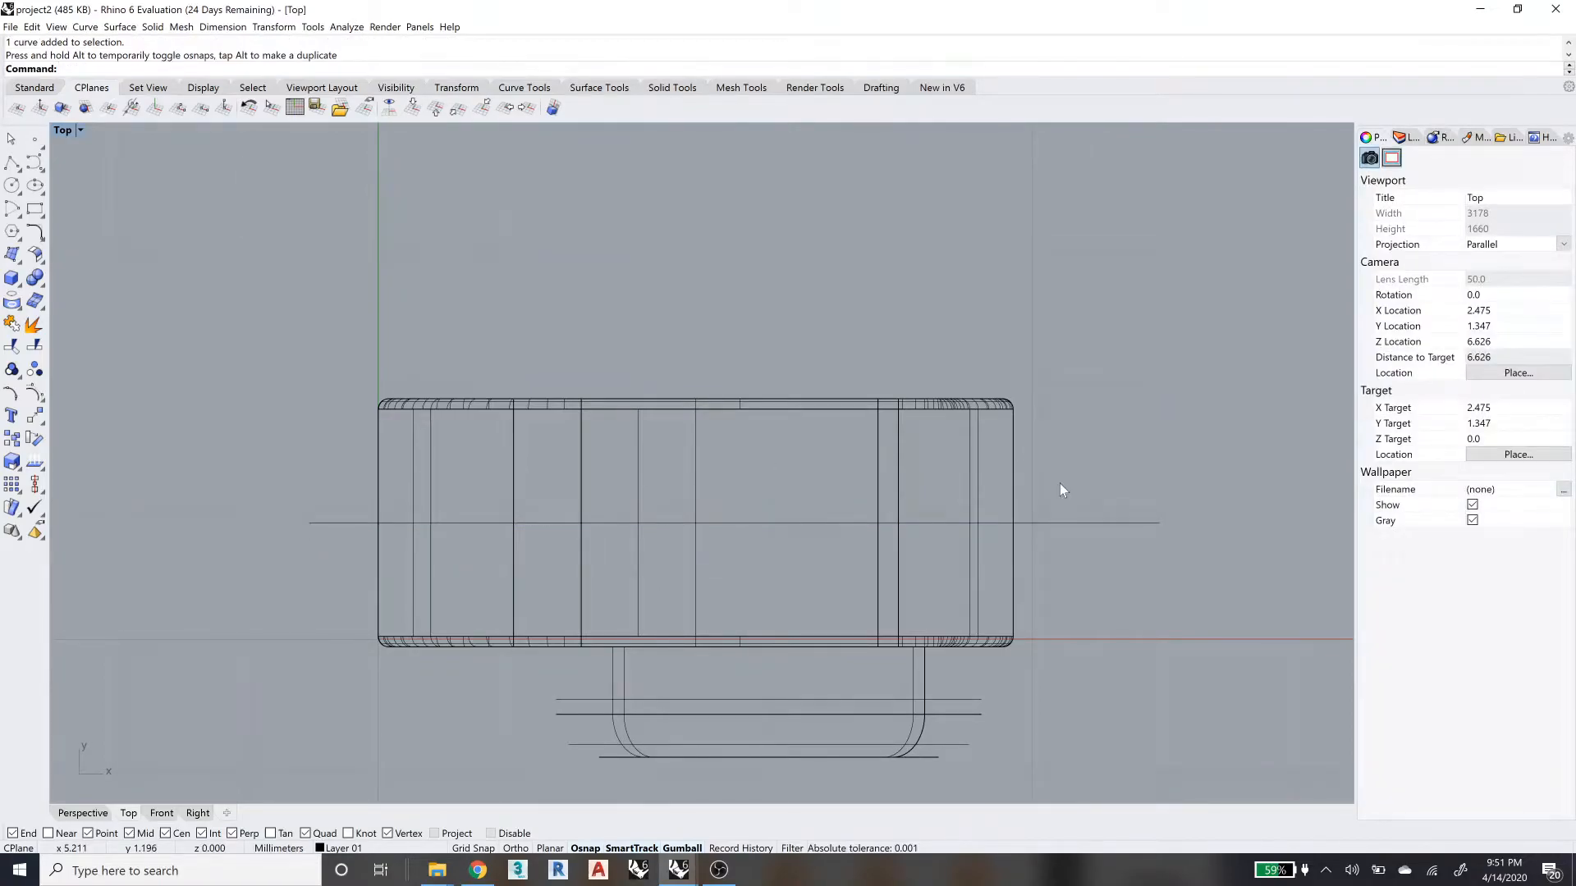
- Trim away the rear half of the camera body using the horizontal line as the cutting object, and delete the line
text(trim)
key(Return)
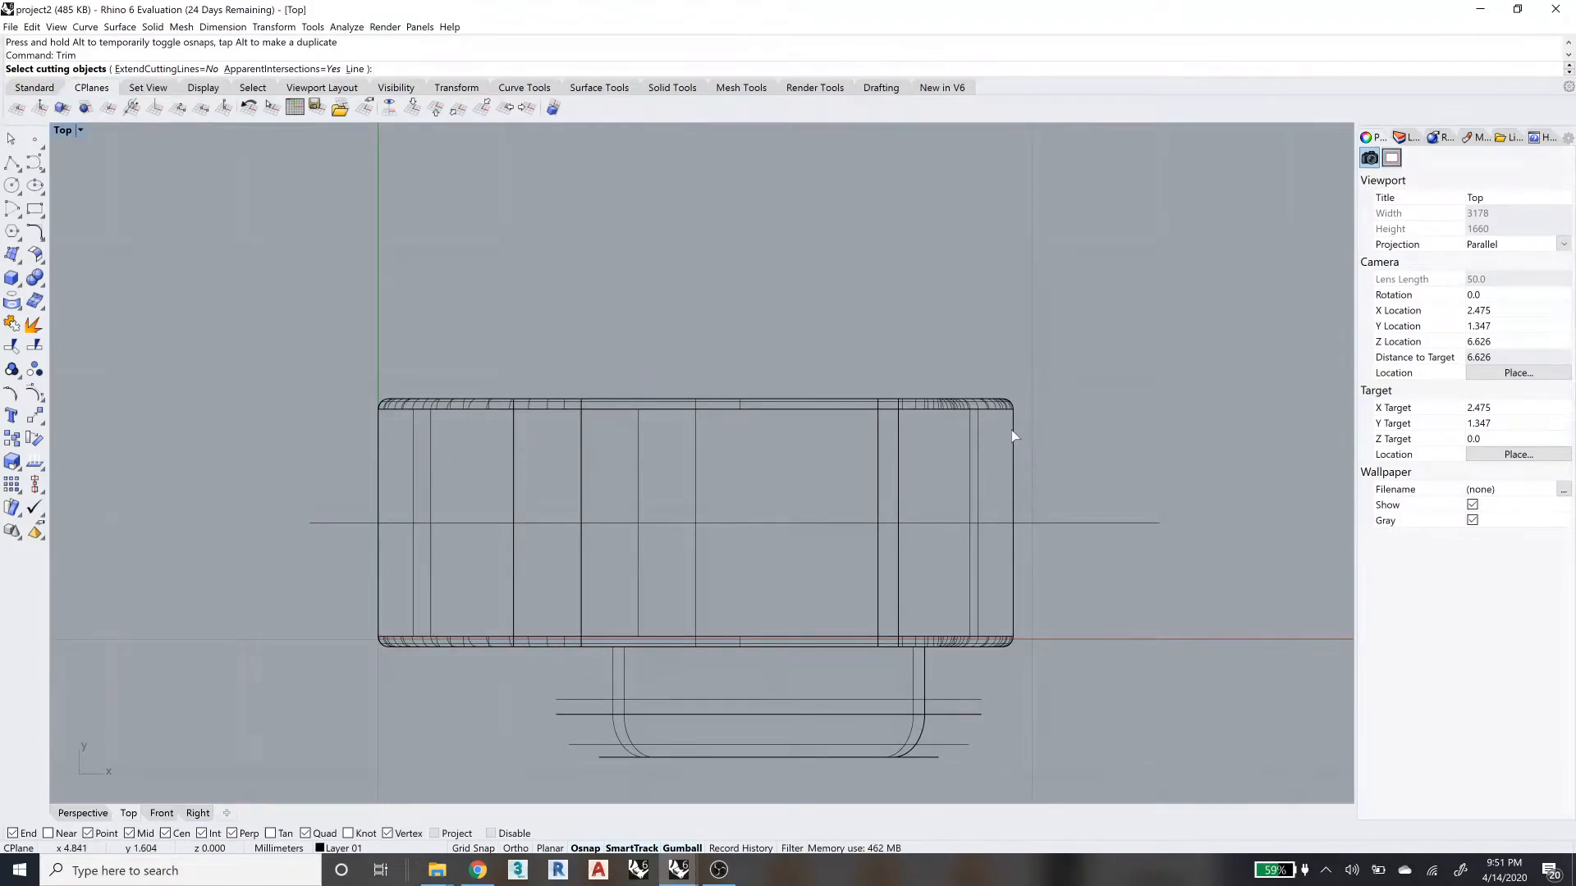
drag(1054, 553, 1056, 552)
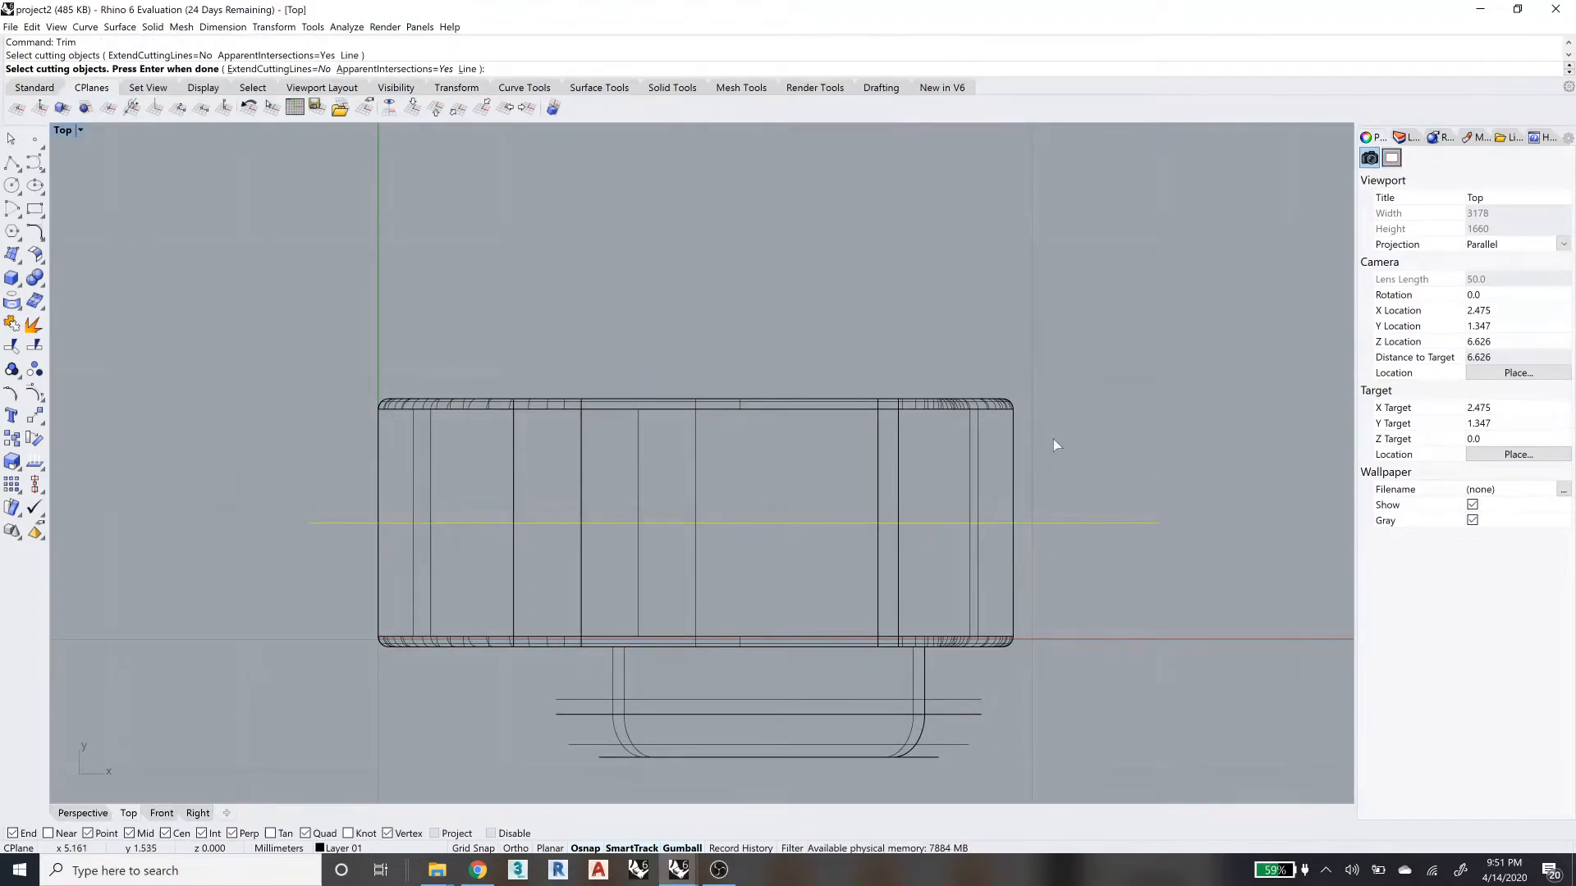
key(Return)
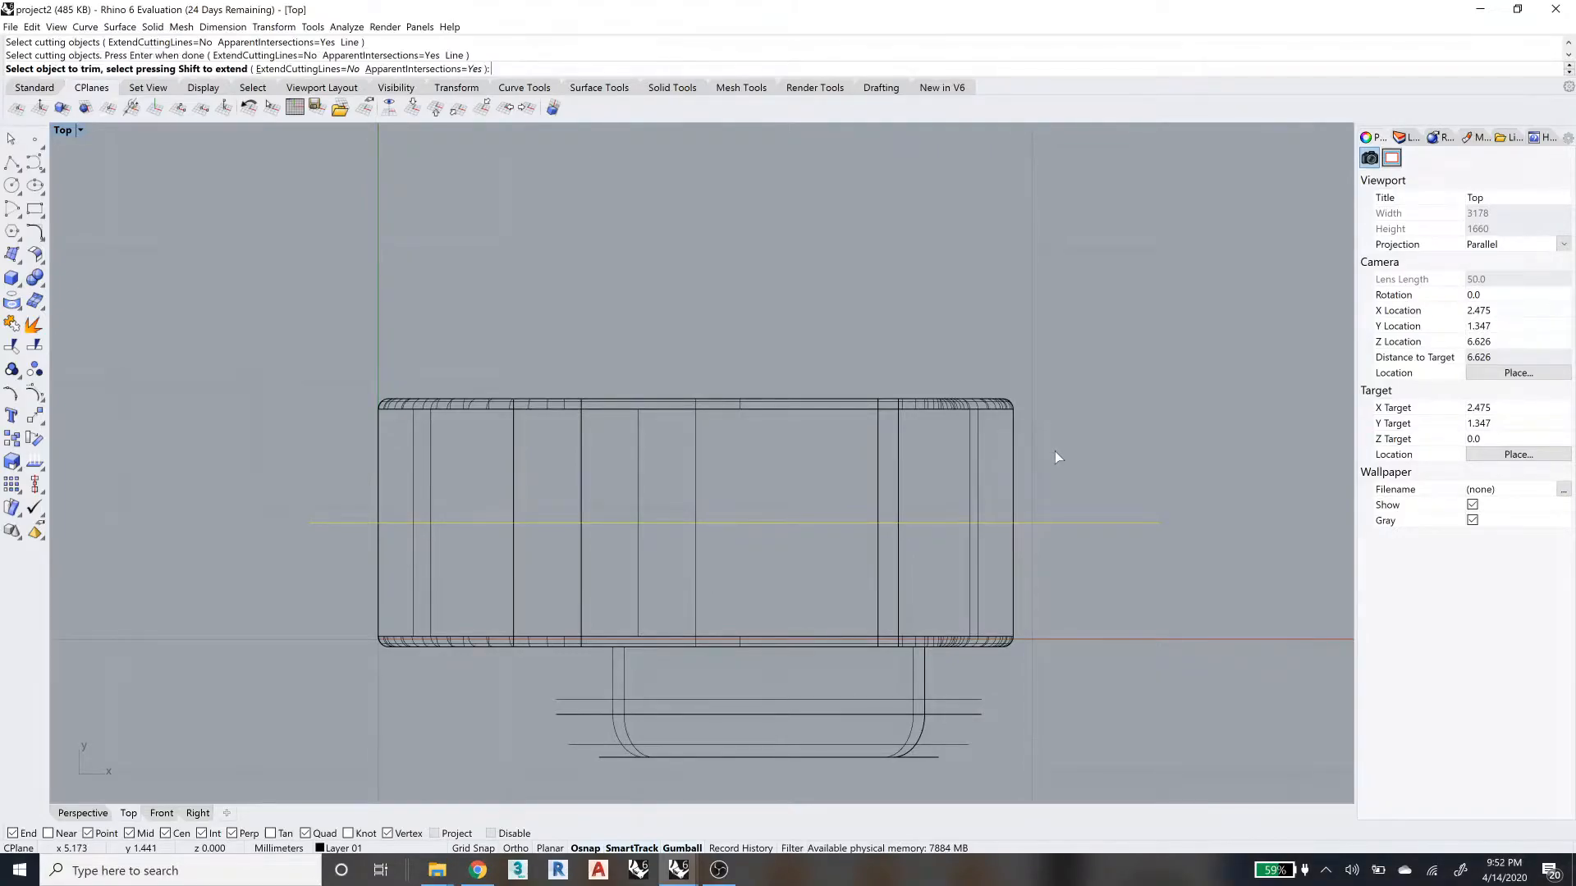
drag(1102, 370, 372, 477)
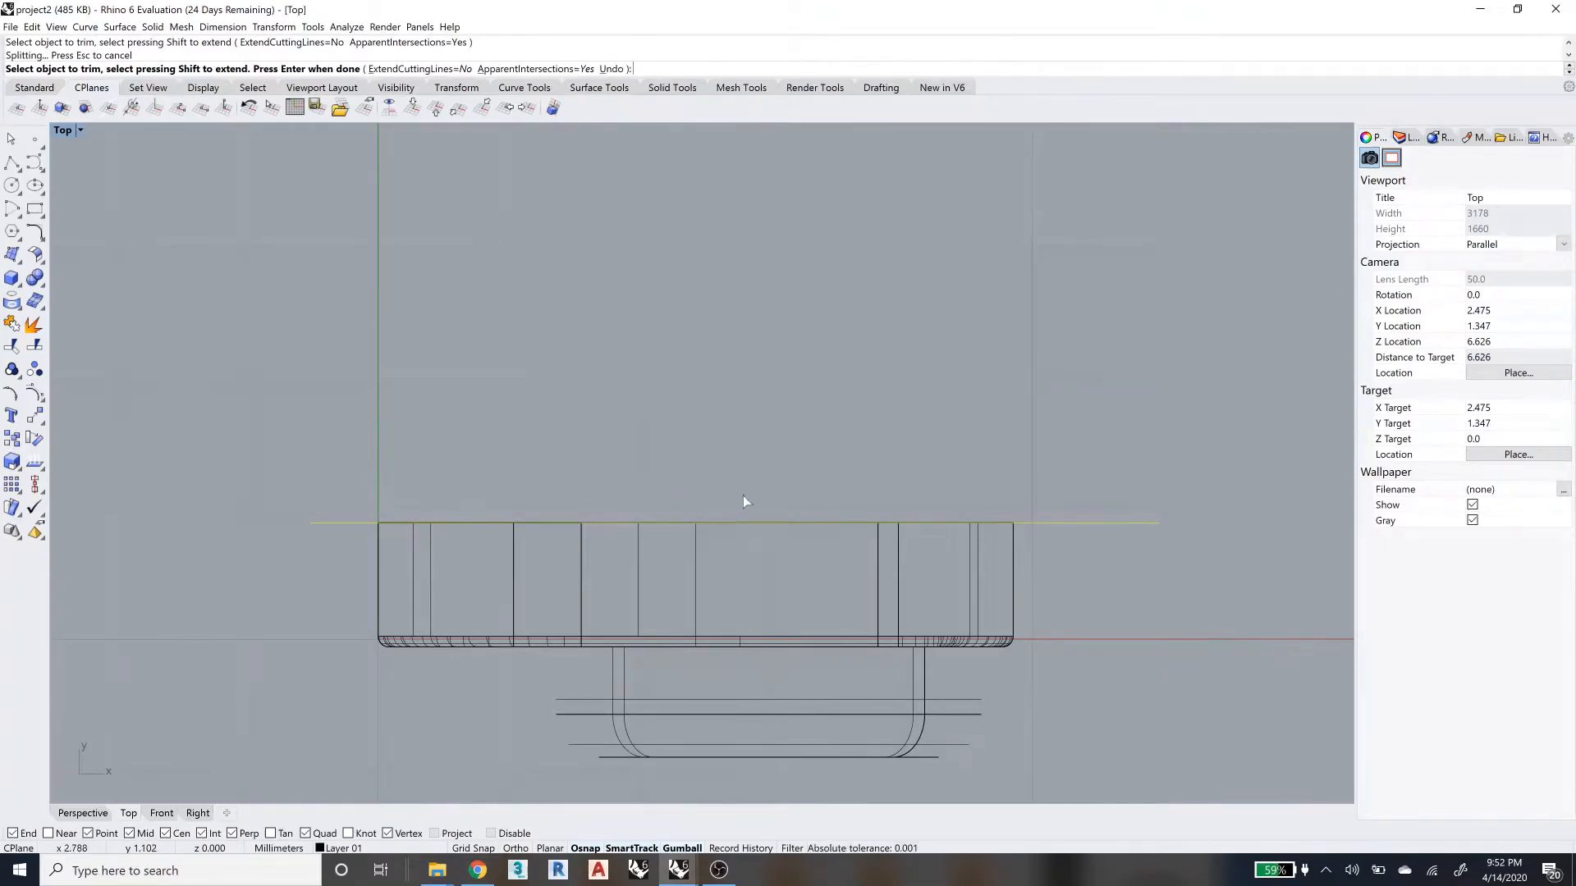
key(Return)
drag(1169, 457, 1049, 551)
key(Delete)
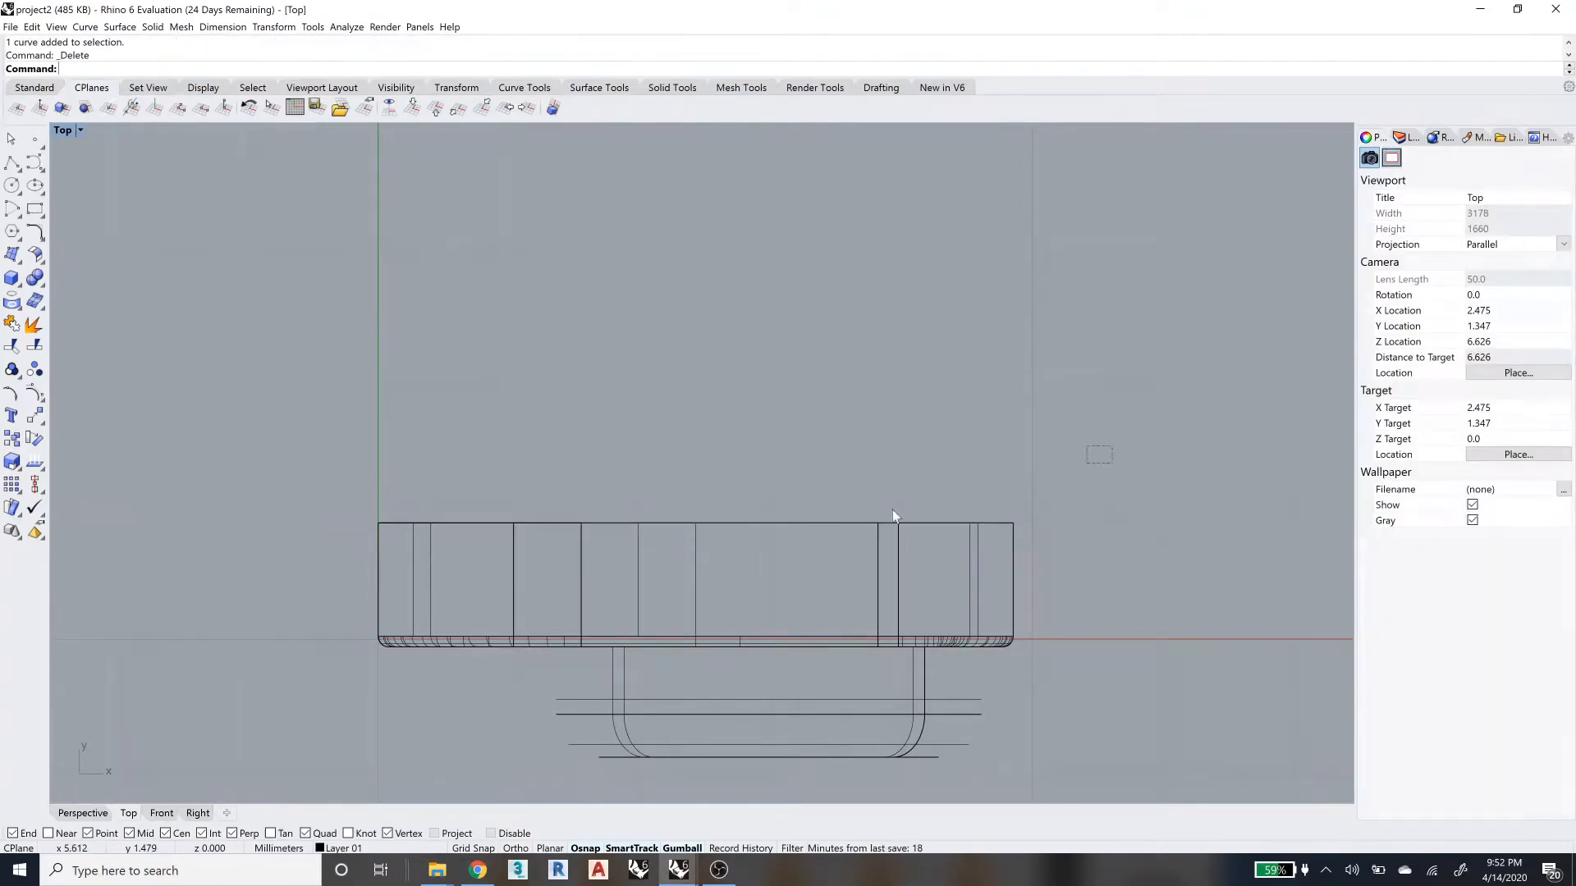
- Mirror a copy of the remaining front half of the body across its cut edge to form the rear half
drag(1103, 448, 460, 559)
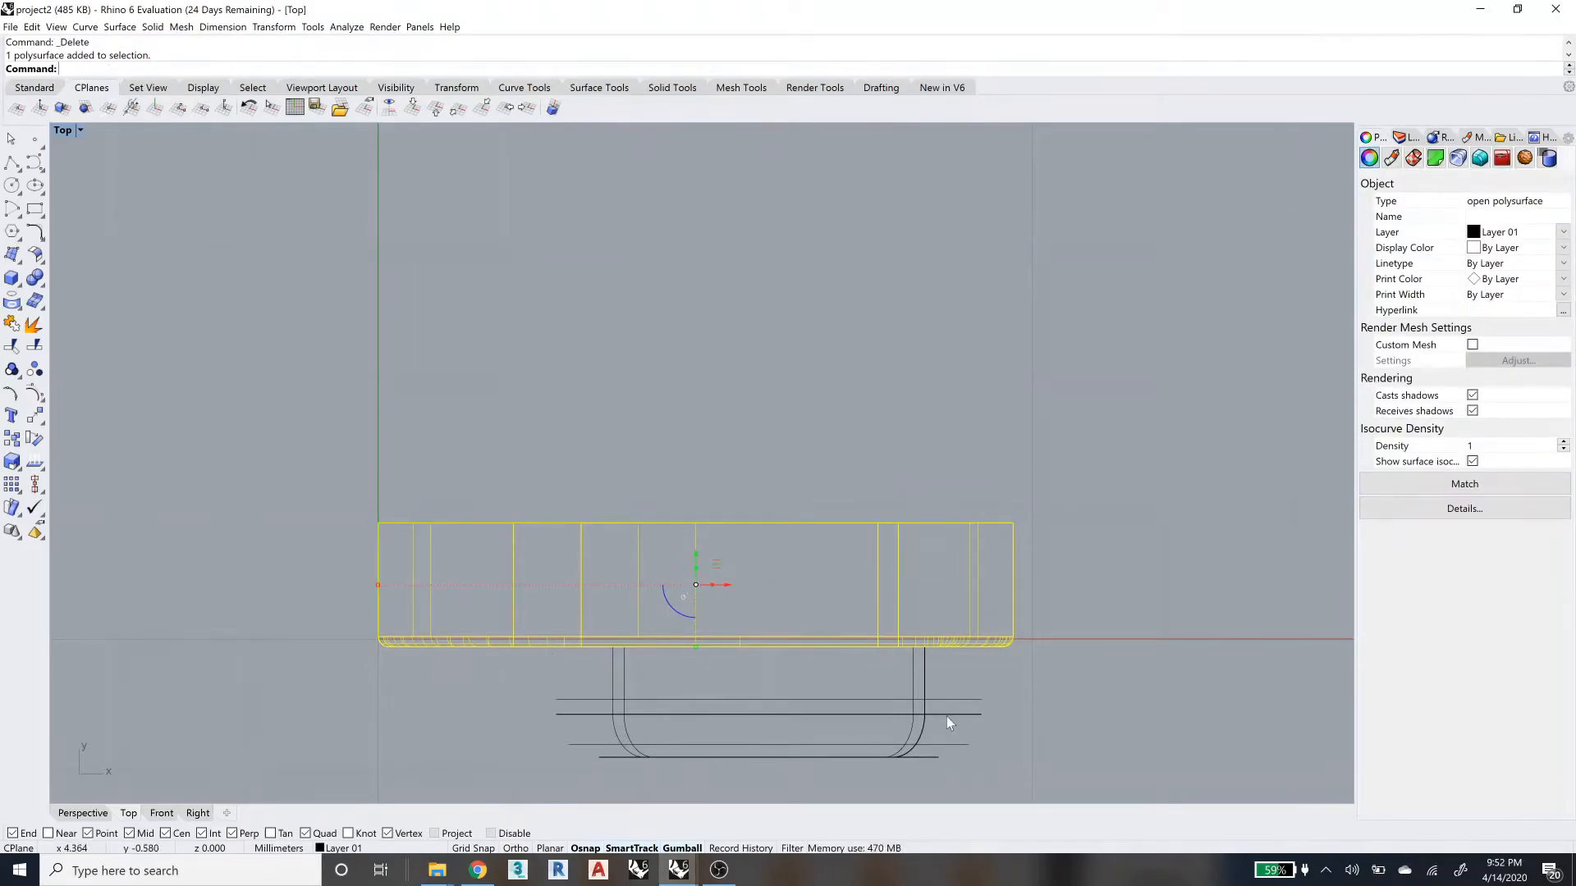
click(911, 685)
click(1114, 691)
drag(976, 669, 818, 733)
click(1007, 495)
drag(1009, 464, 363, 598)
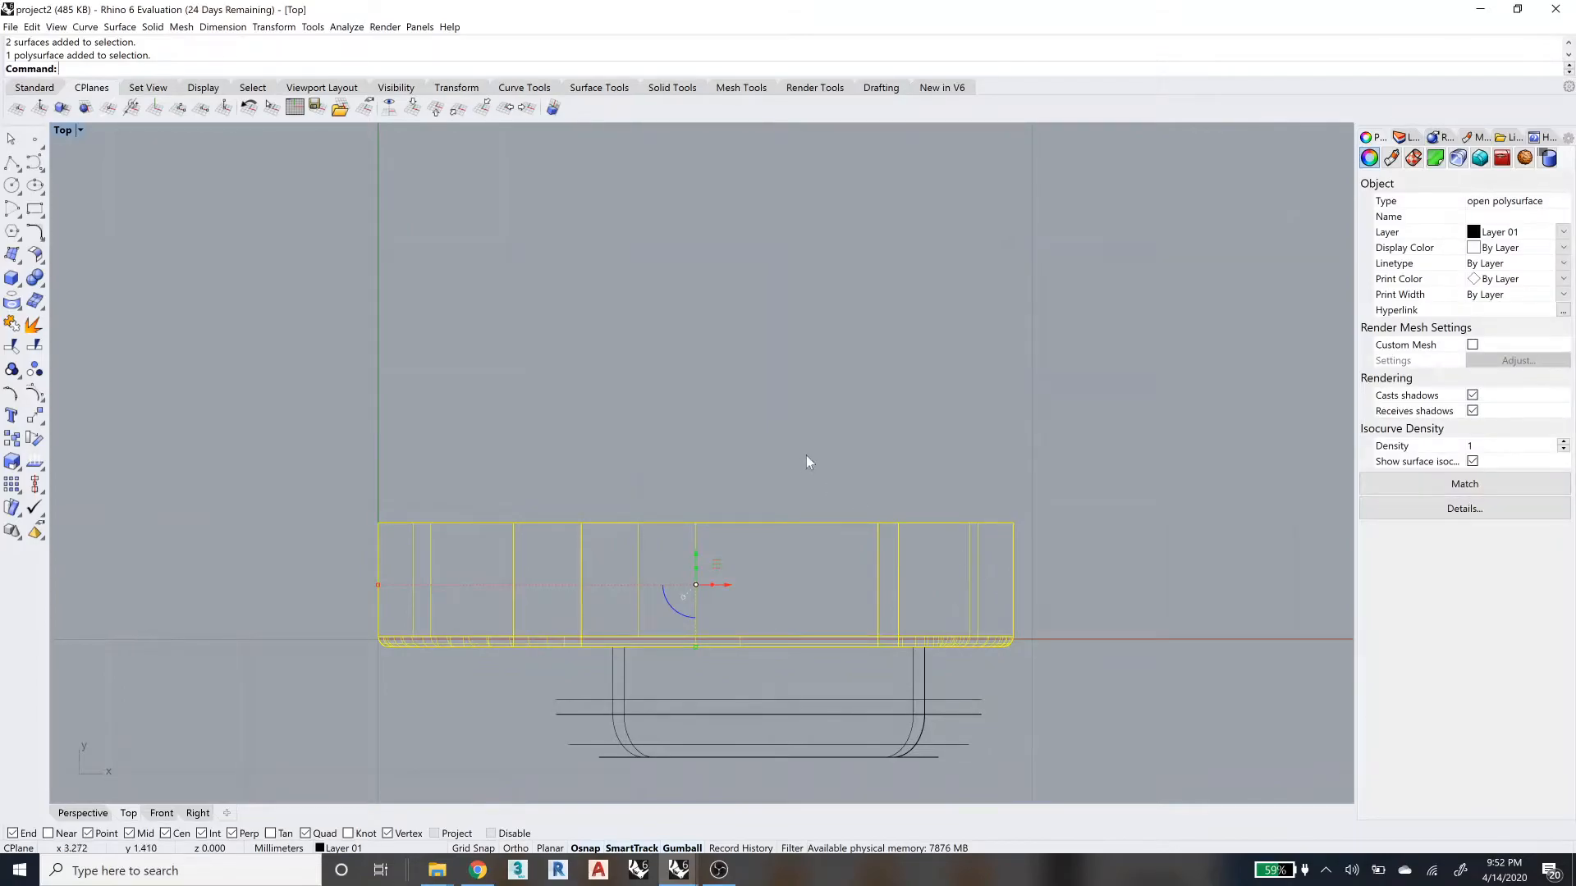
text(Mirror)
key(Return)
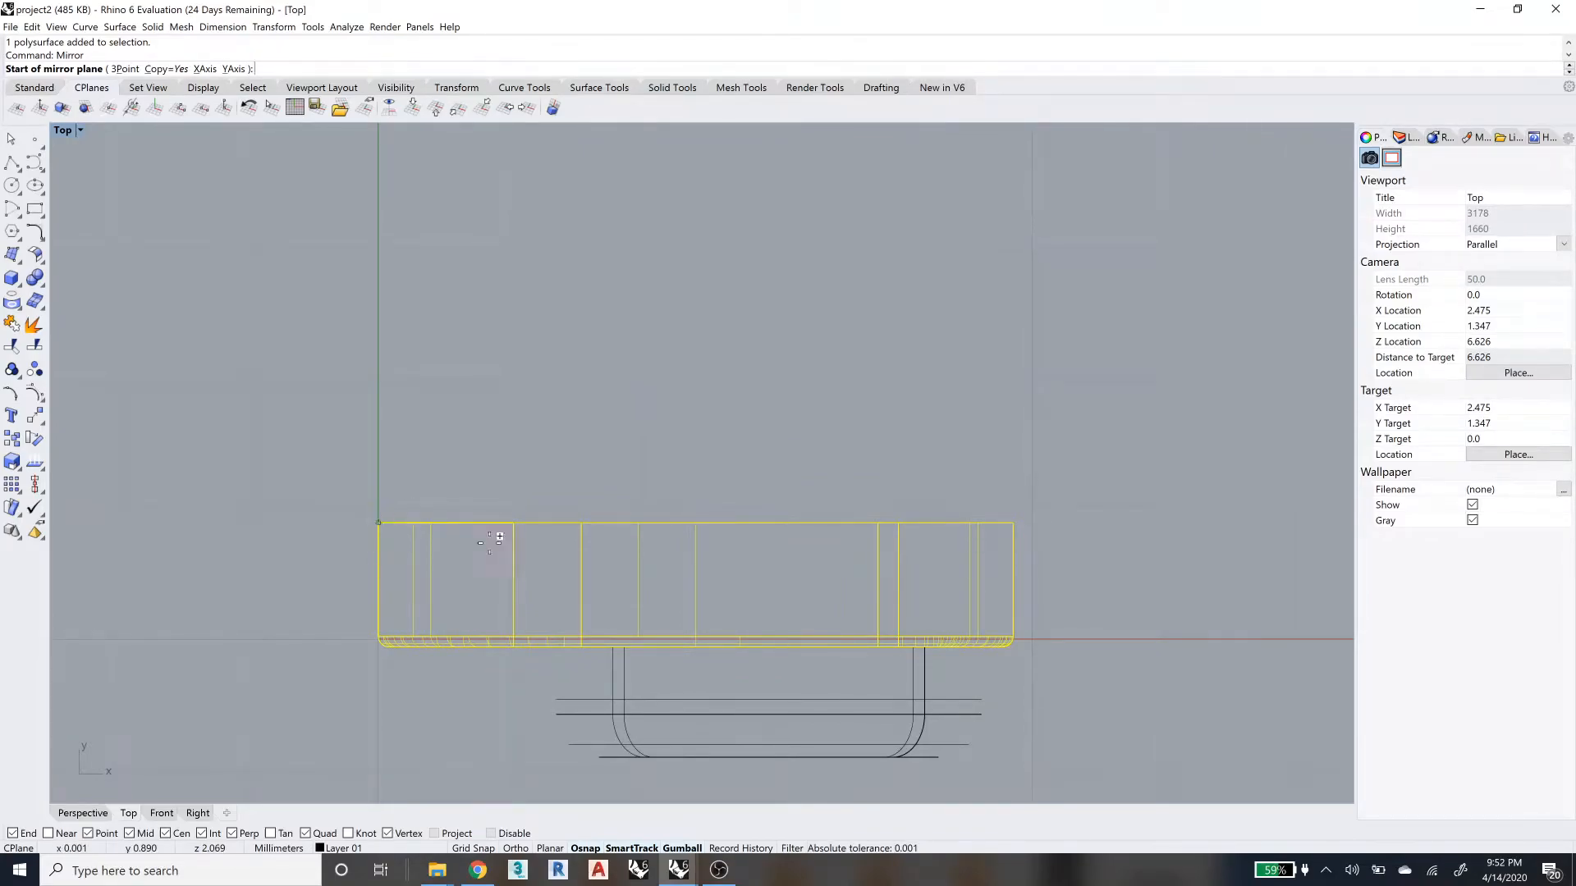
click(378, 521)
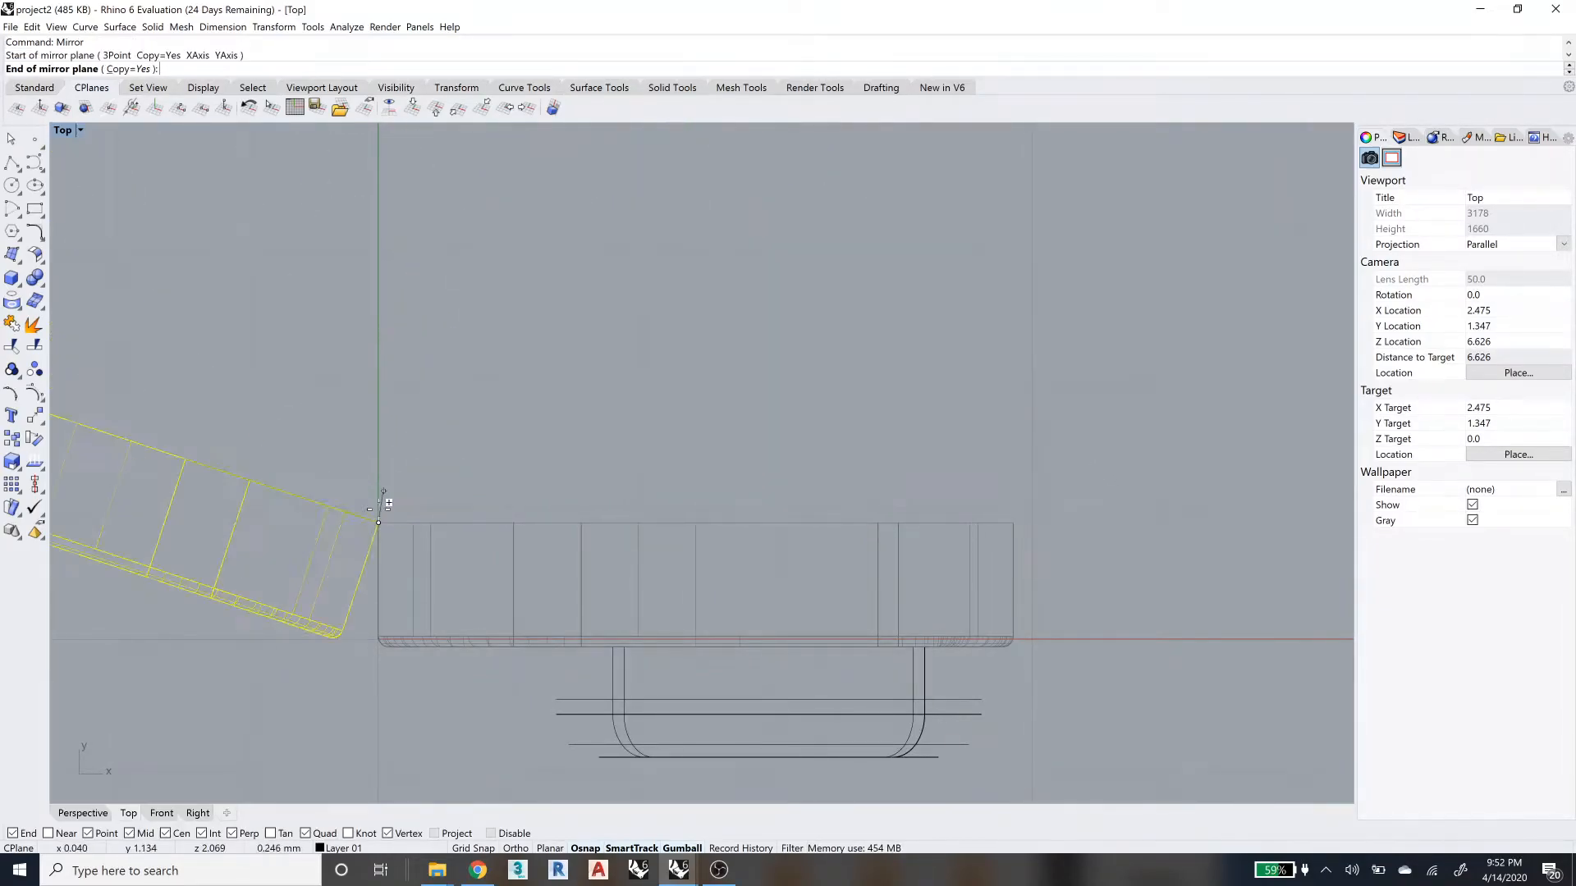
key(shift)
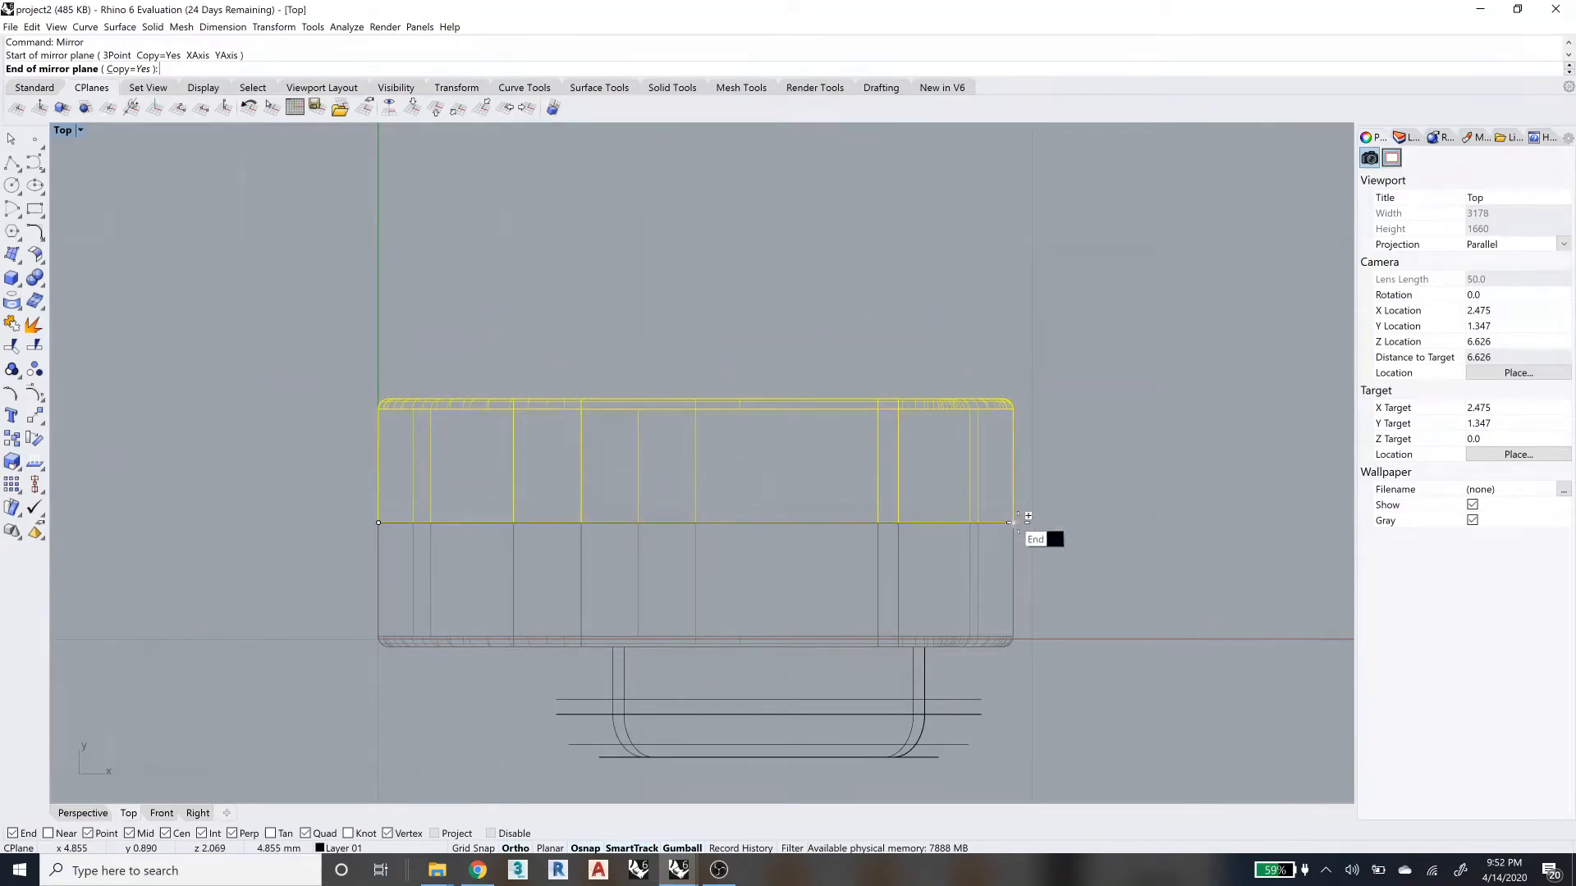
click(1016, 521)
right_click(1090, 497)
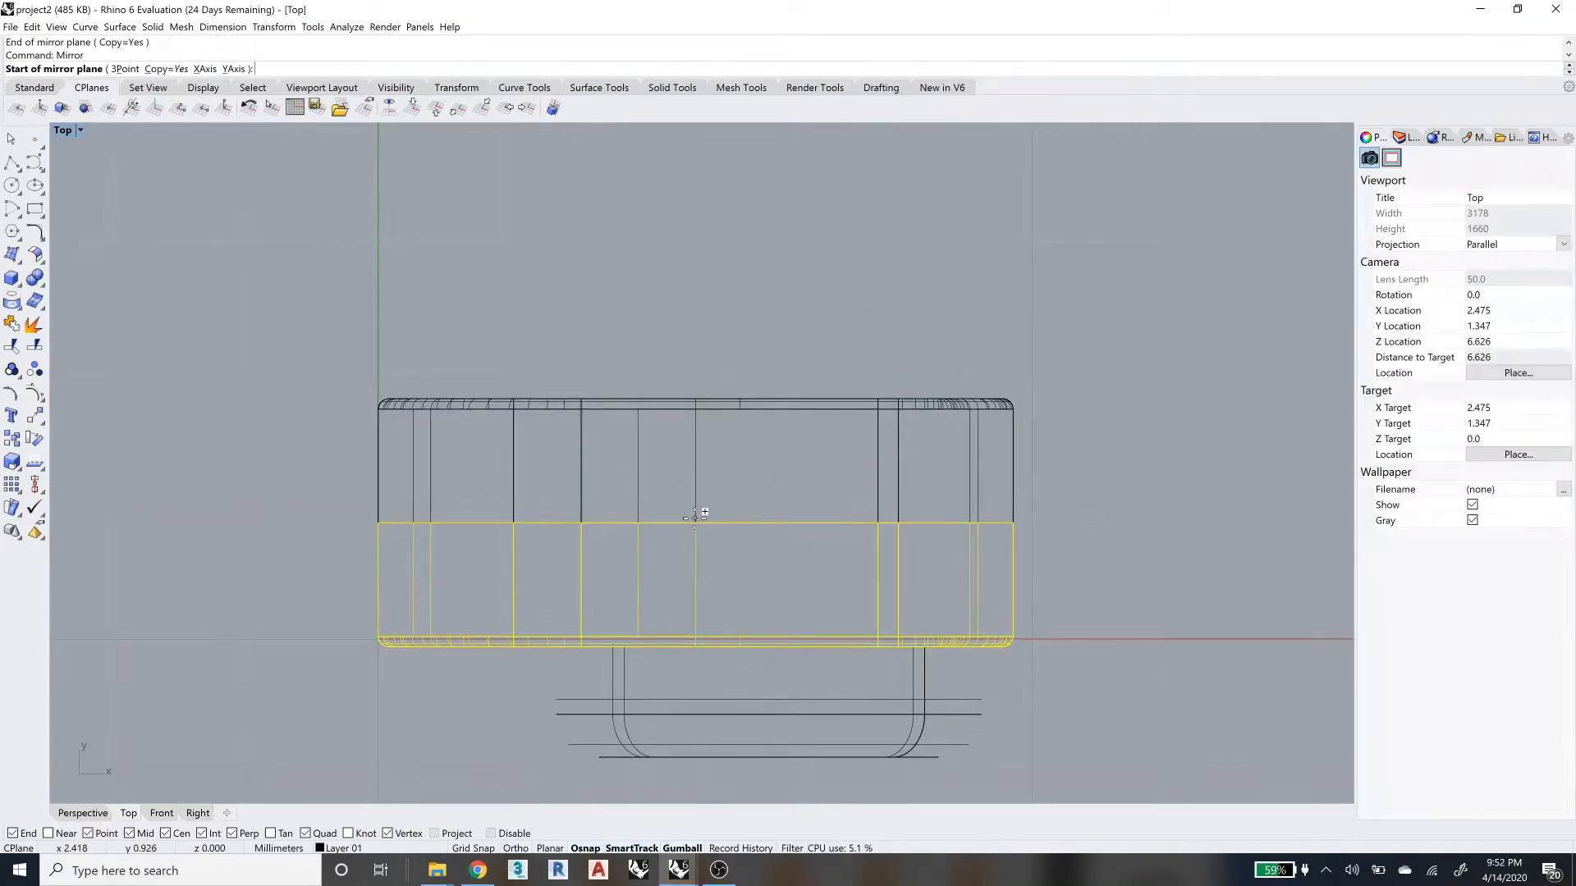
right_click(1105, 431)
right_click(1098, 436)
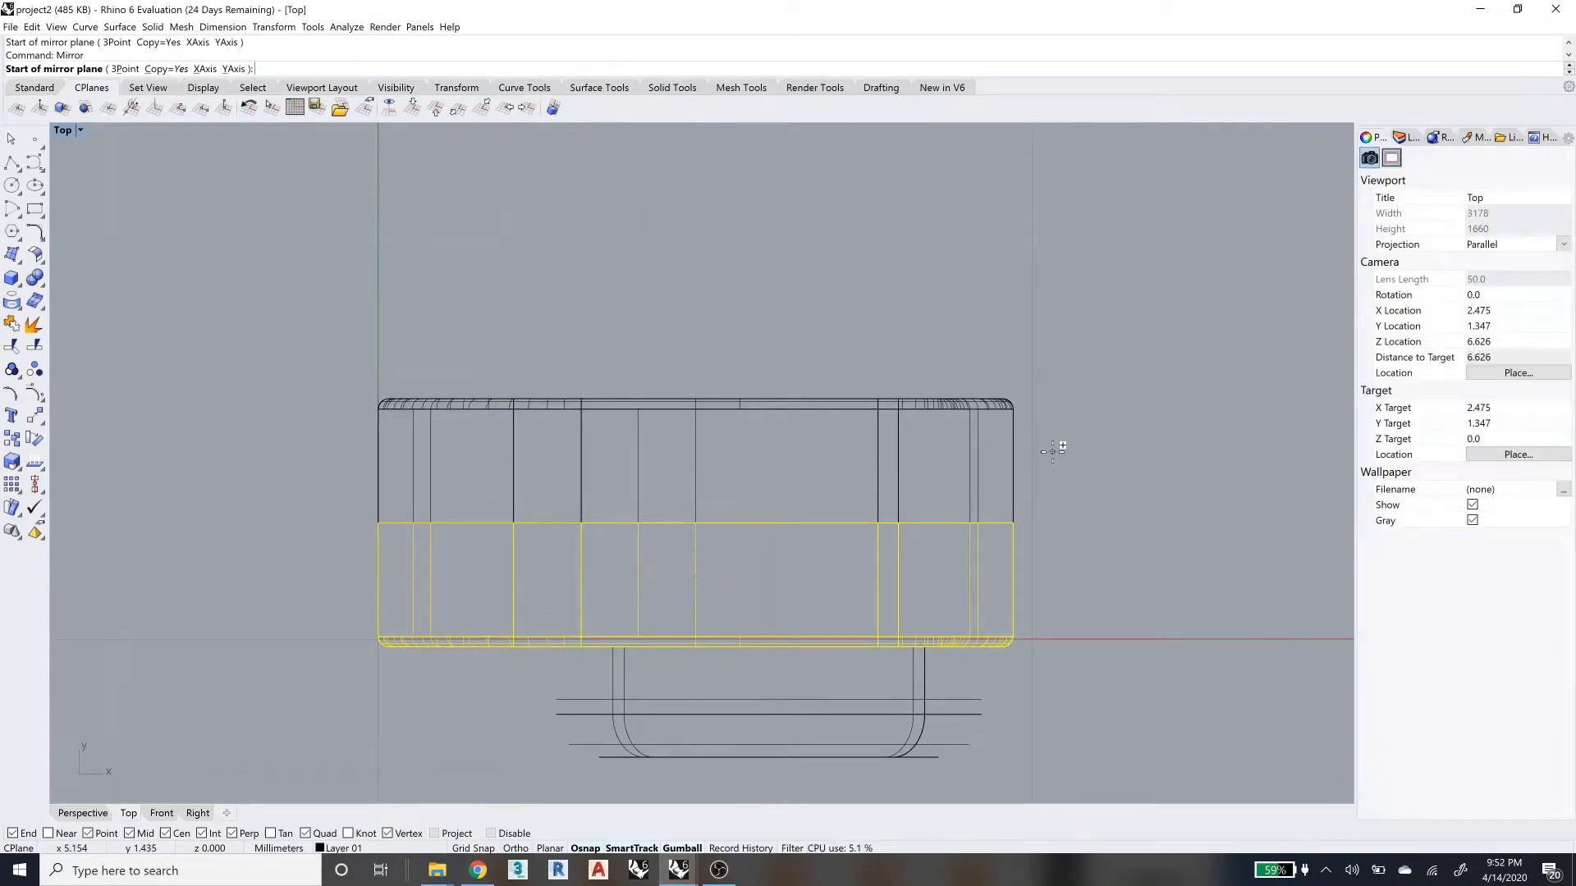
right_click(1098, 437)
- Join the front and rear halves of the camera body in the Perspective view, and undo the join
drag(1097, 436, 941, 532)
scroll(1033, 528, down, 6)
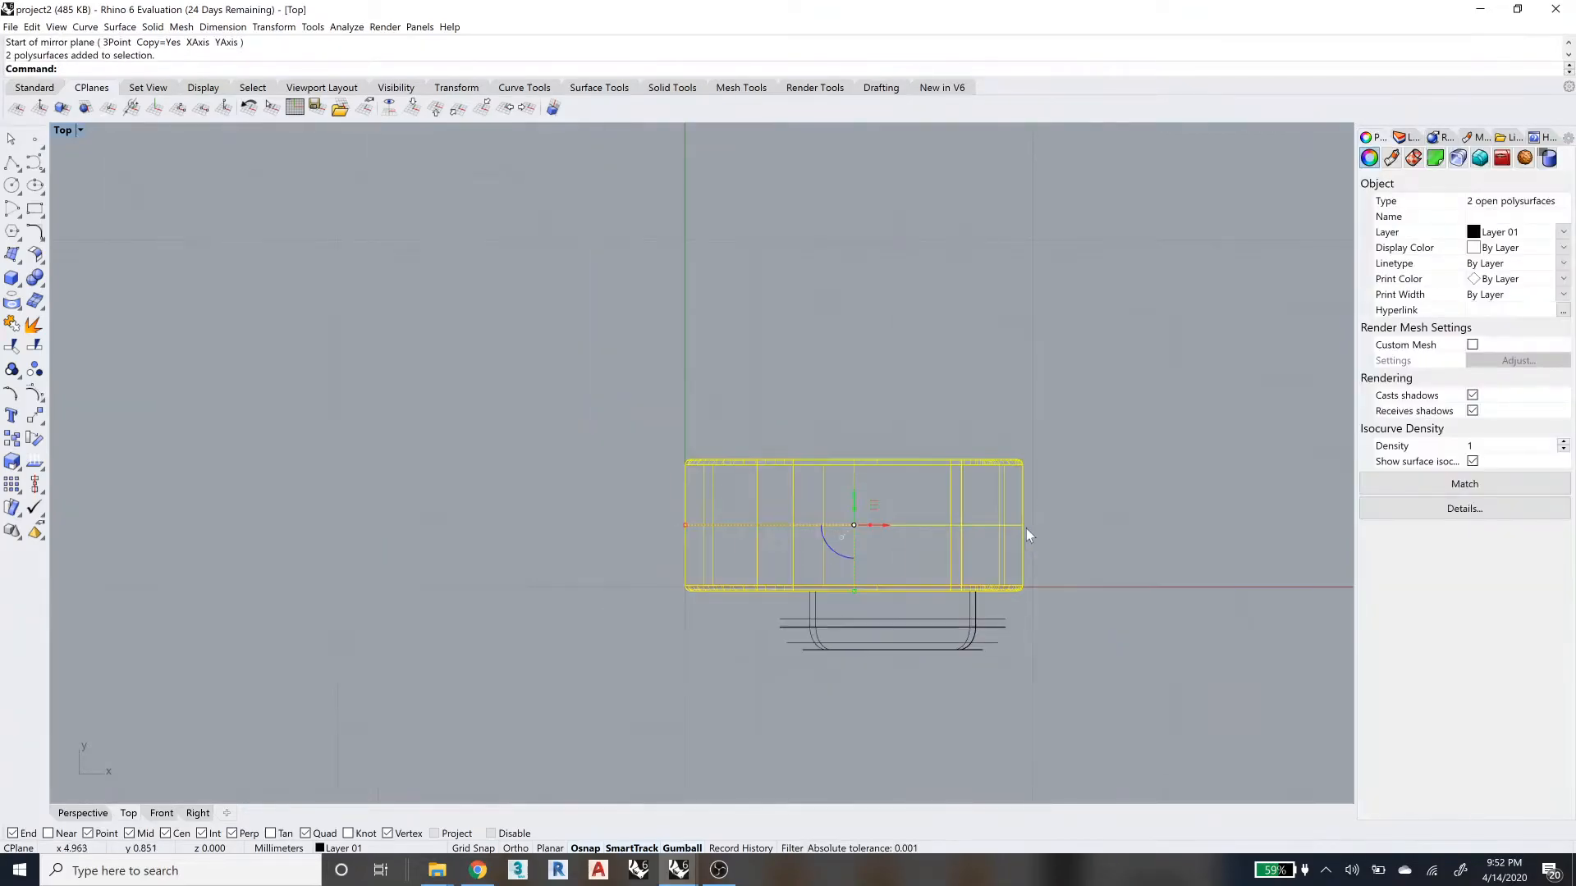
click(92, 813)
right_drag(863, 483, 888, 538)
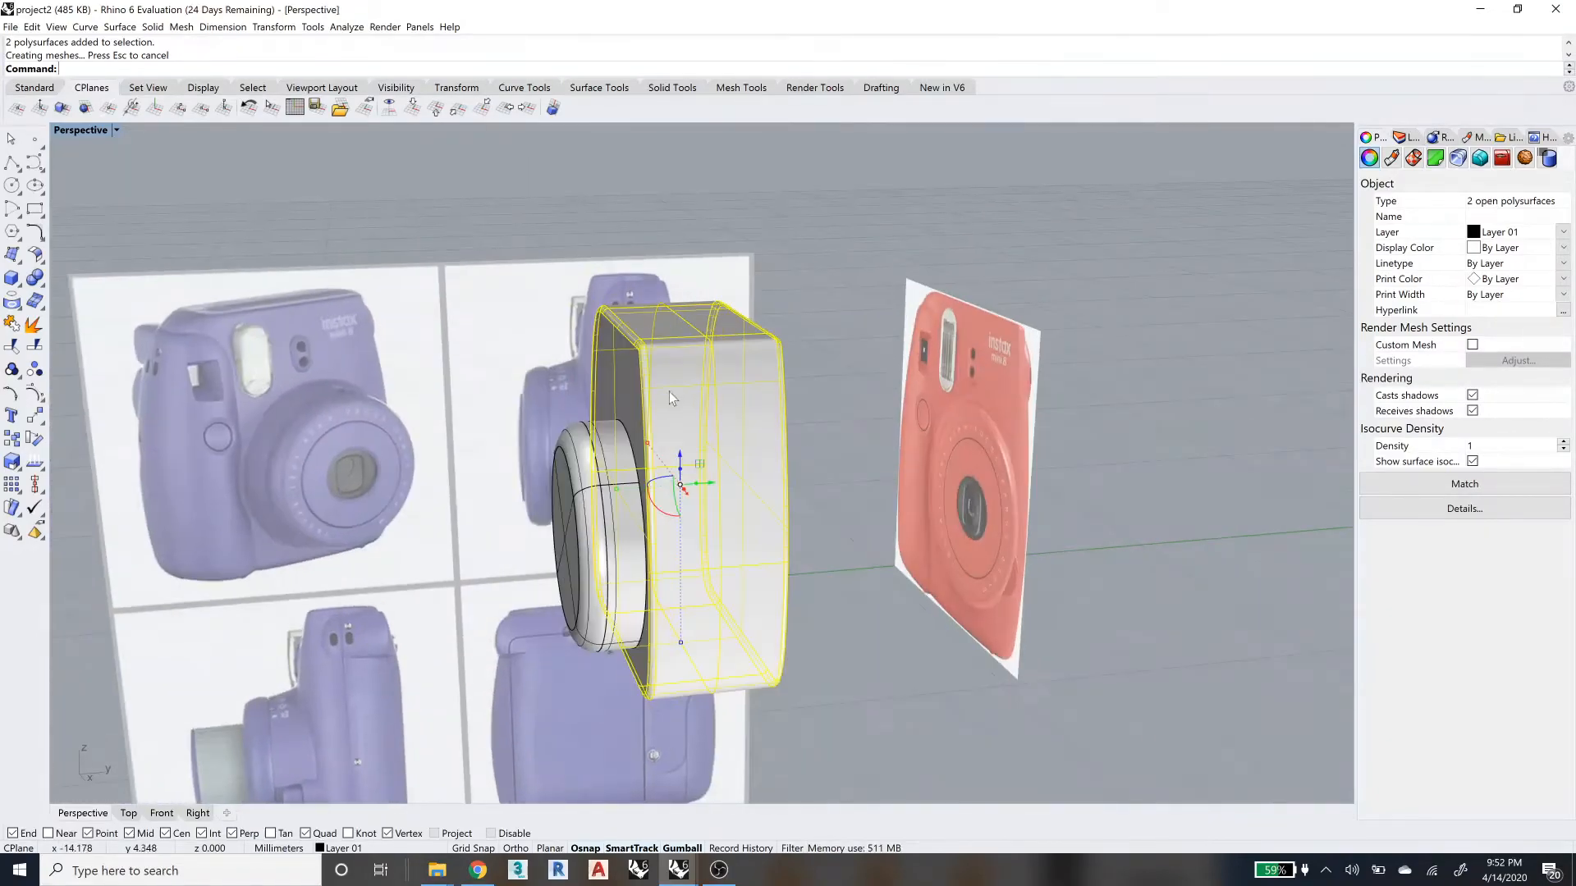
right_drag(849, 425, 860, 453)
click(812, 386)
click(786, 472)
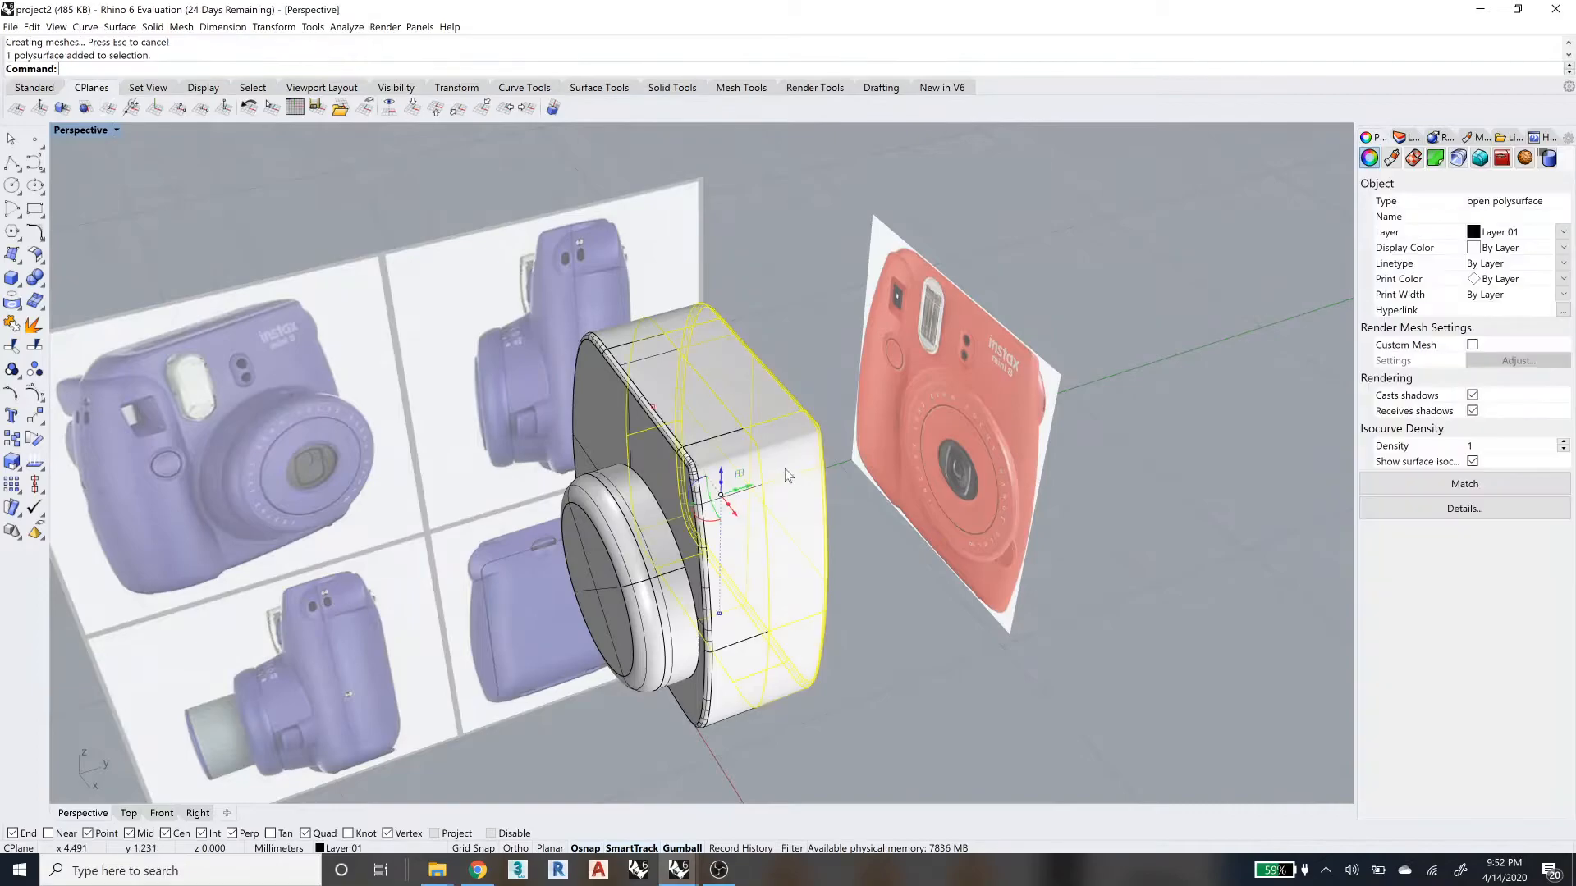
shift+click(675, 420)
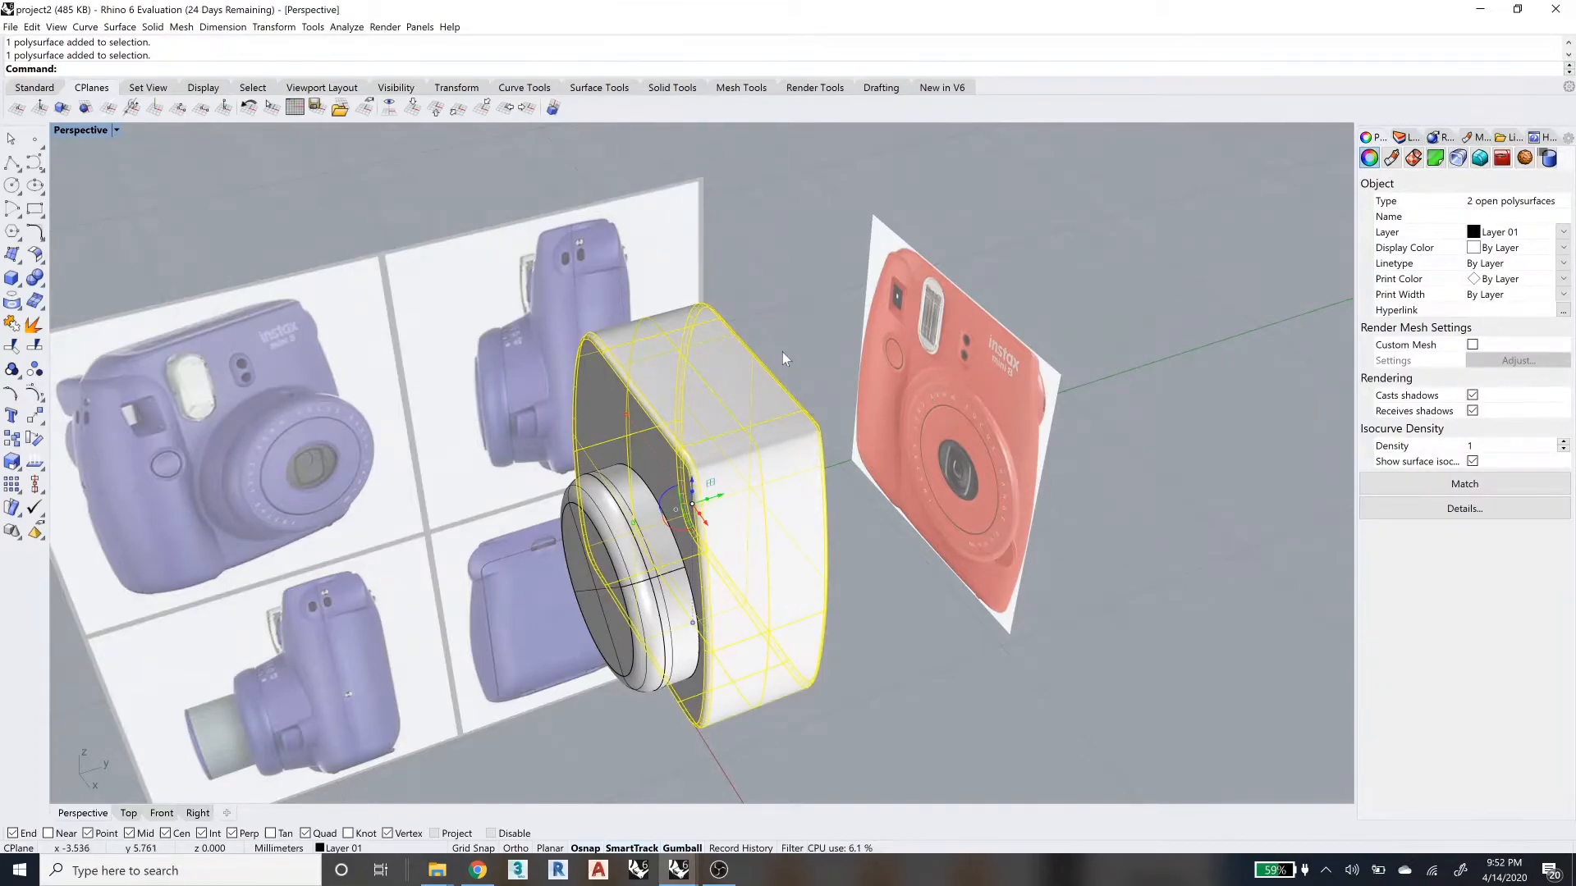
text(j)
key(Return)
click(796, 318)
key(ctrl+z)
- Combine the front and rear halves of the camera body with BooleanUnion
click(620, 361)
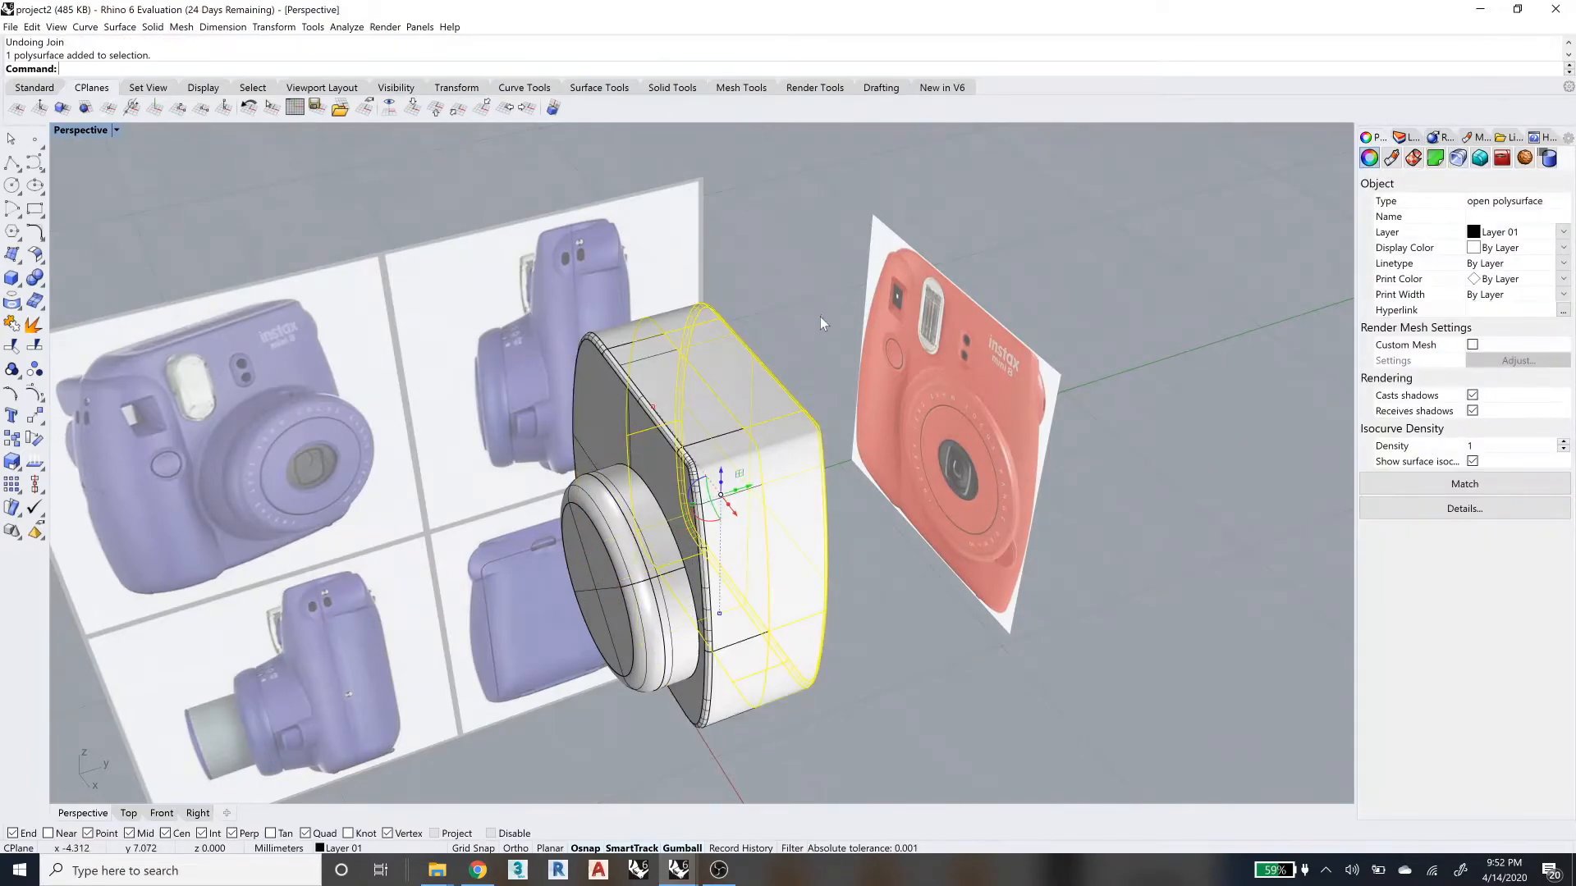
shift+click(619, 363)
text(Boole)
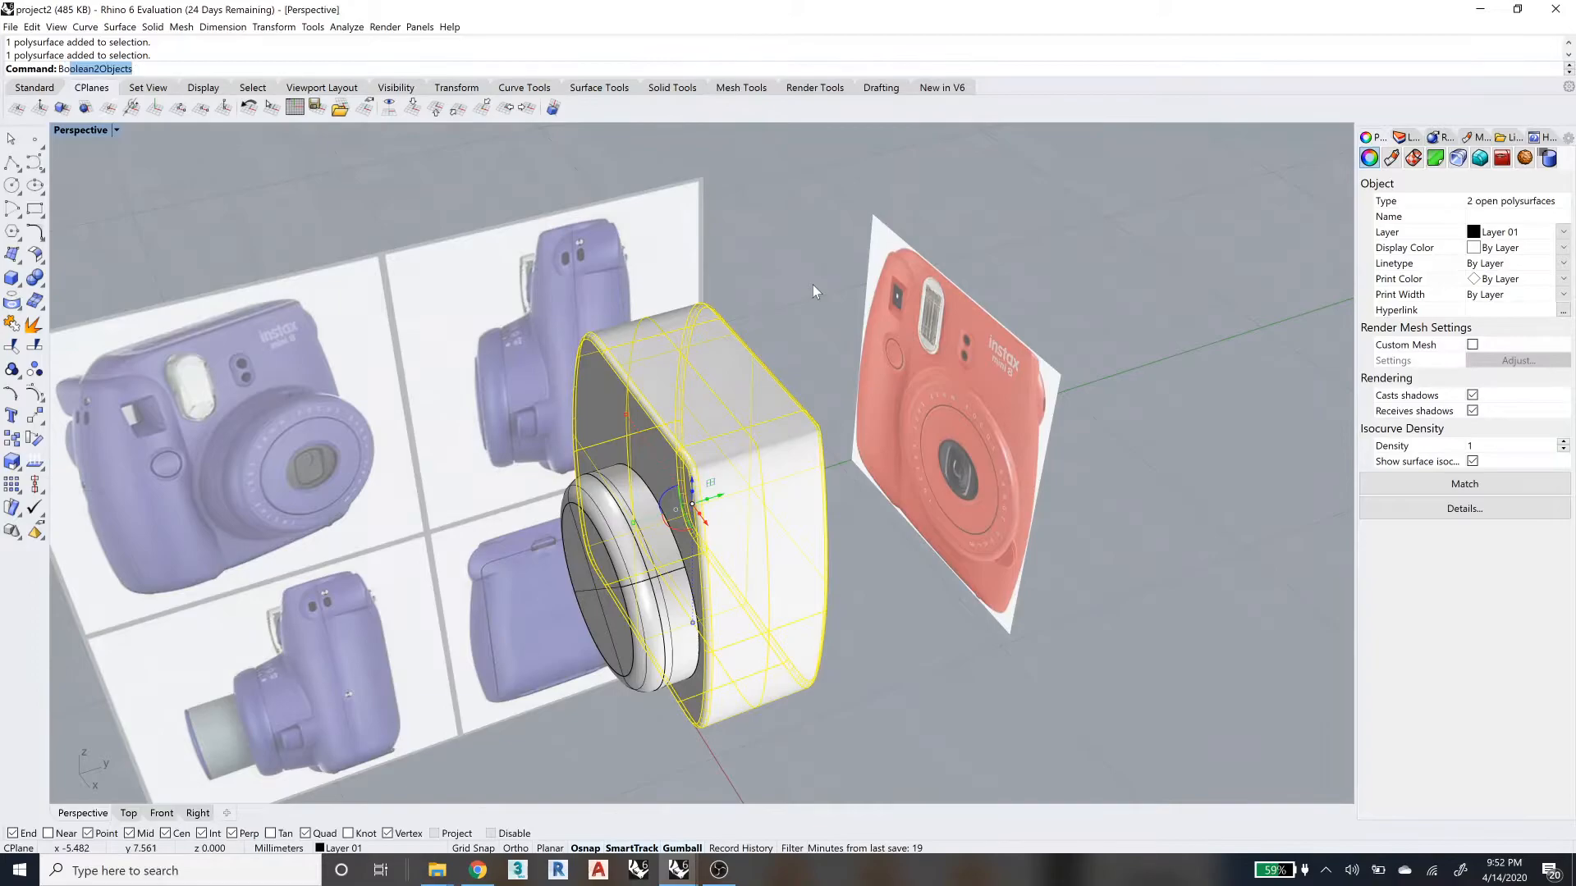
text(anUnion)
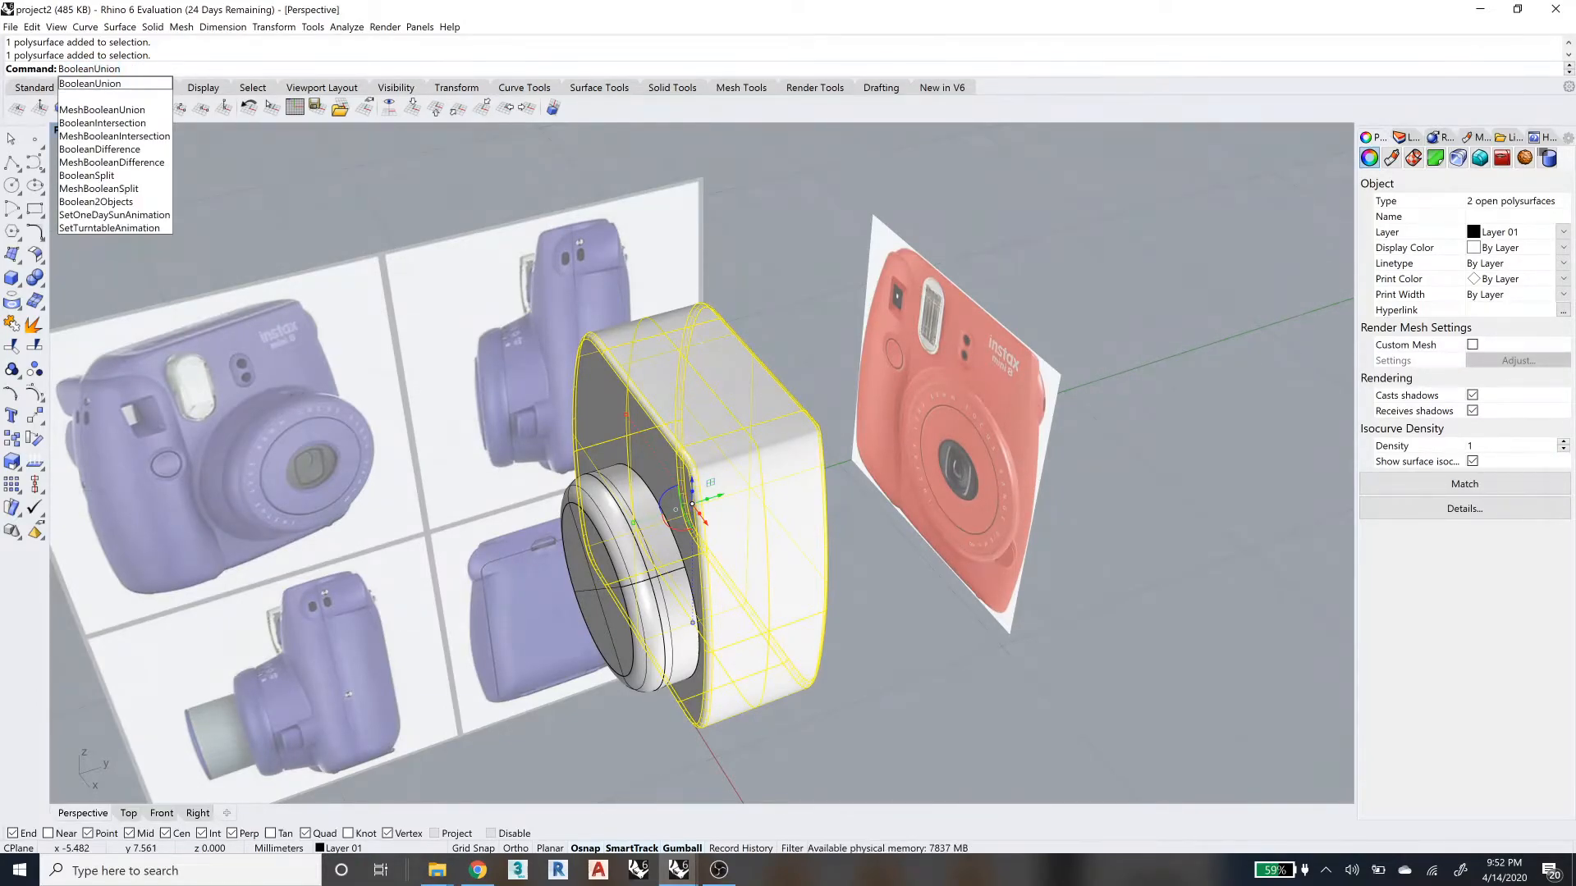
key(Return)
click(770, 338)
- Examine the merged camera body and its object type from several angles, comparing it with the reference images
right_drag(770, 339, 799, 492)
click(774, 450)
scroll(750, 415, up, 4)
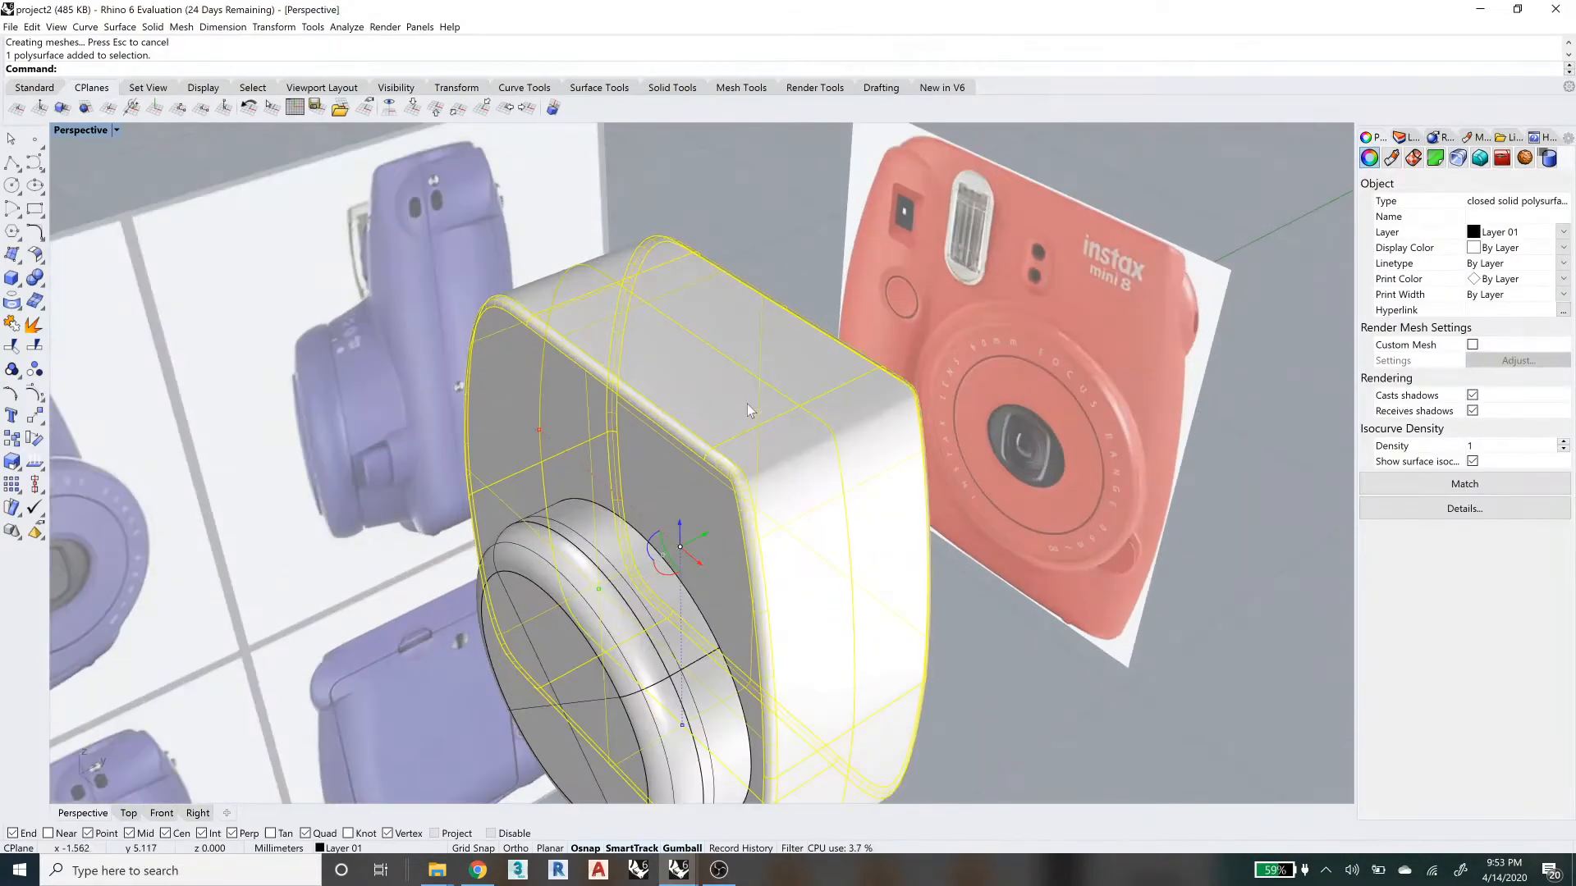
scroll(740, 287, down, 4)
click(745, 255)
right_drag(745, 256, 775, 380)
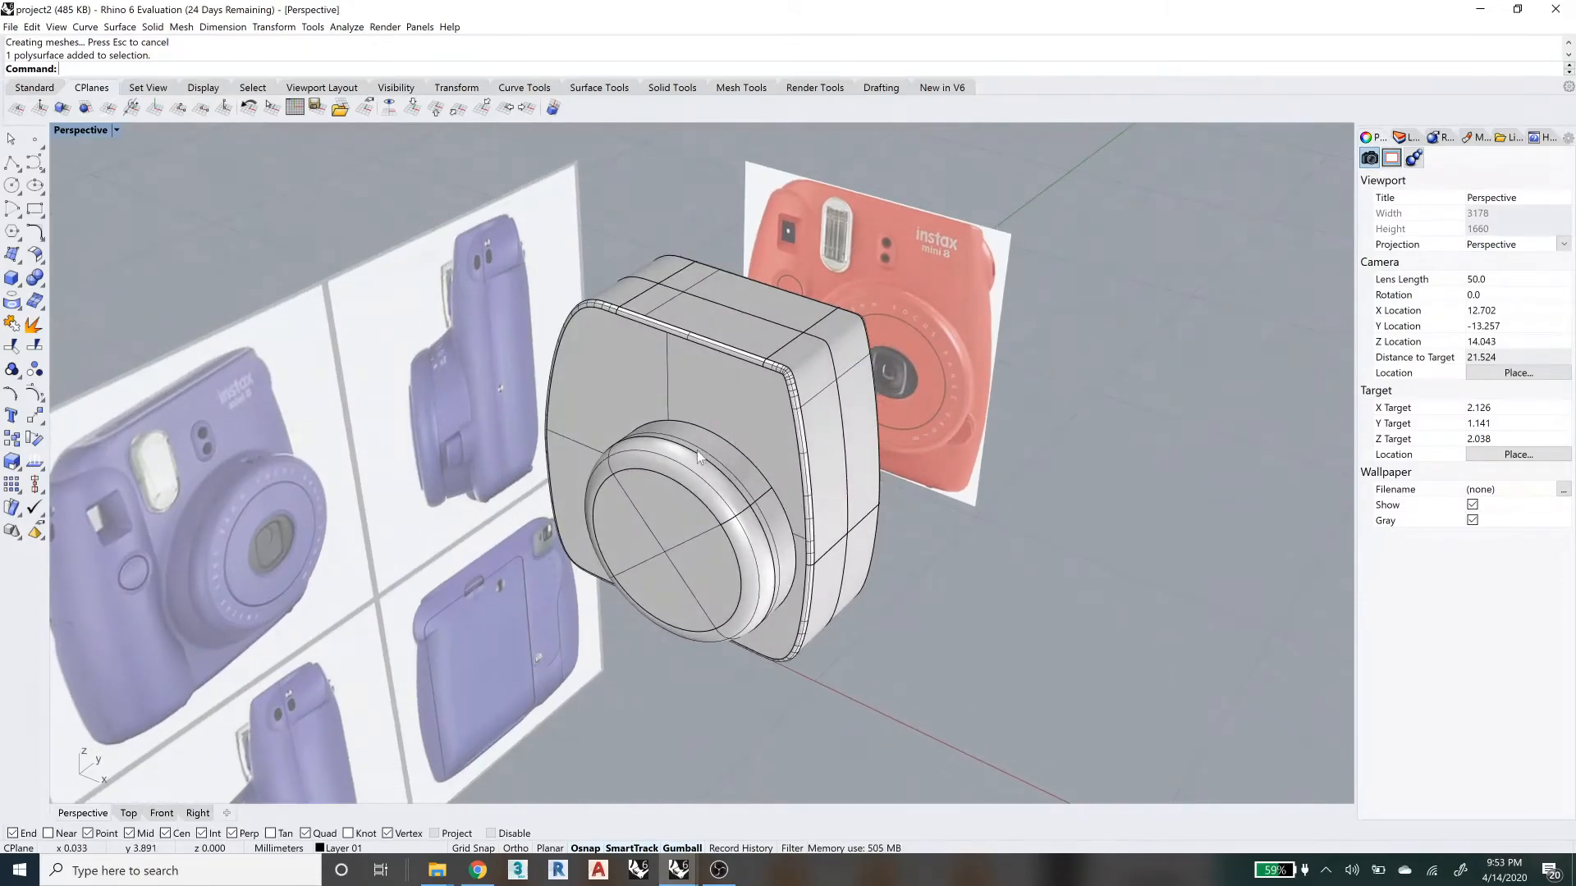
shift+right_drag(700, 450, 778, 426)
right_drag(644, 461, 637, 453)
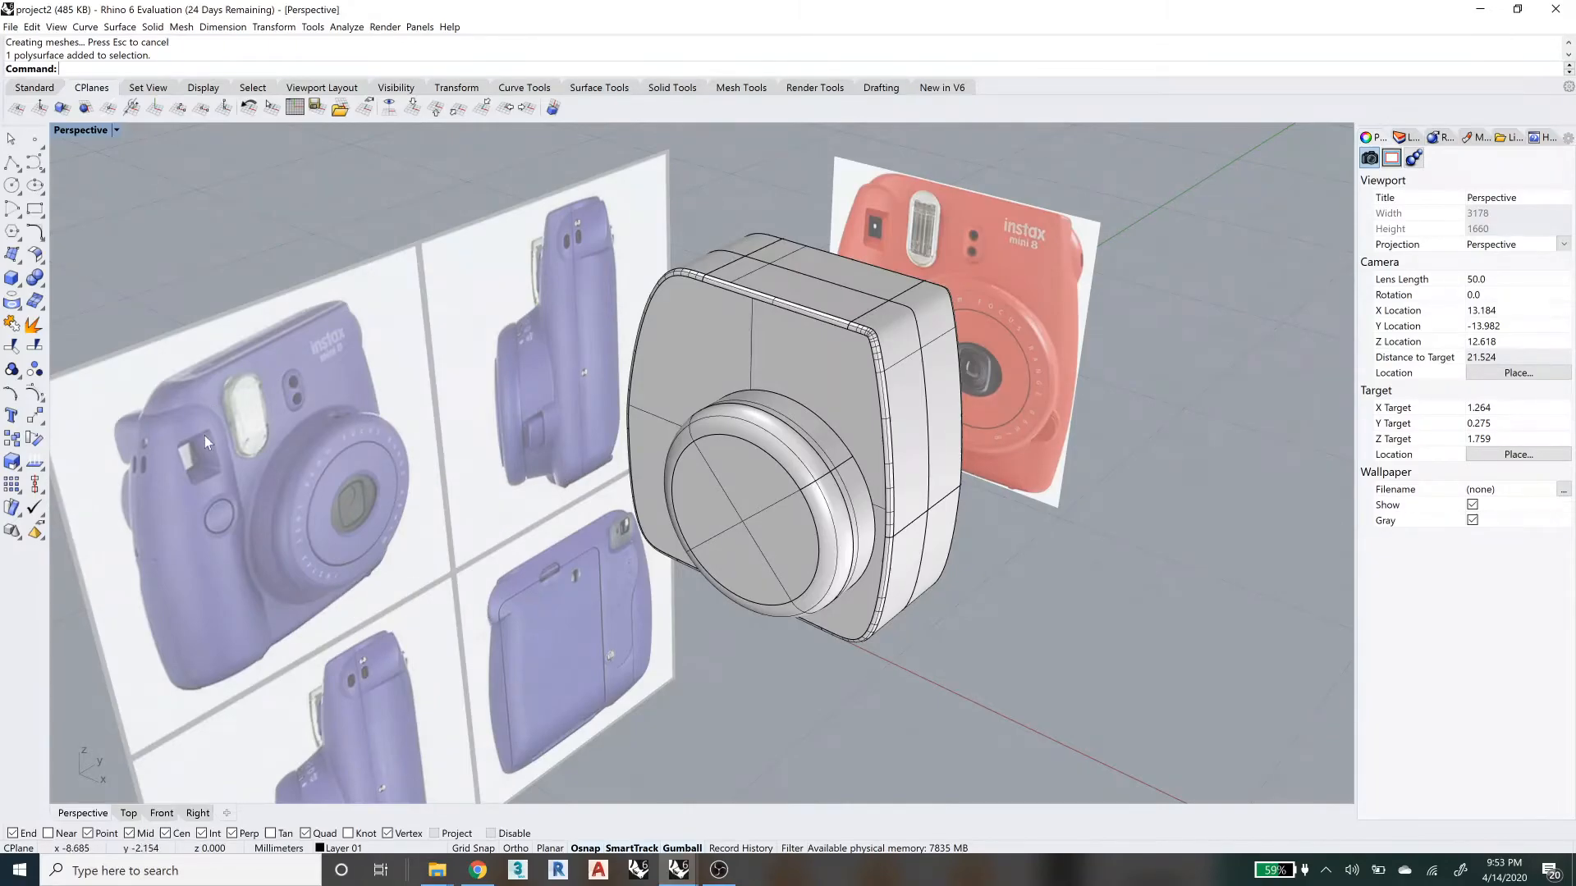
- Compare the camera body's side profile, front face, lens ring and rounded edges with the purple and red reference images
right_drag(360, 504, 382, 456)
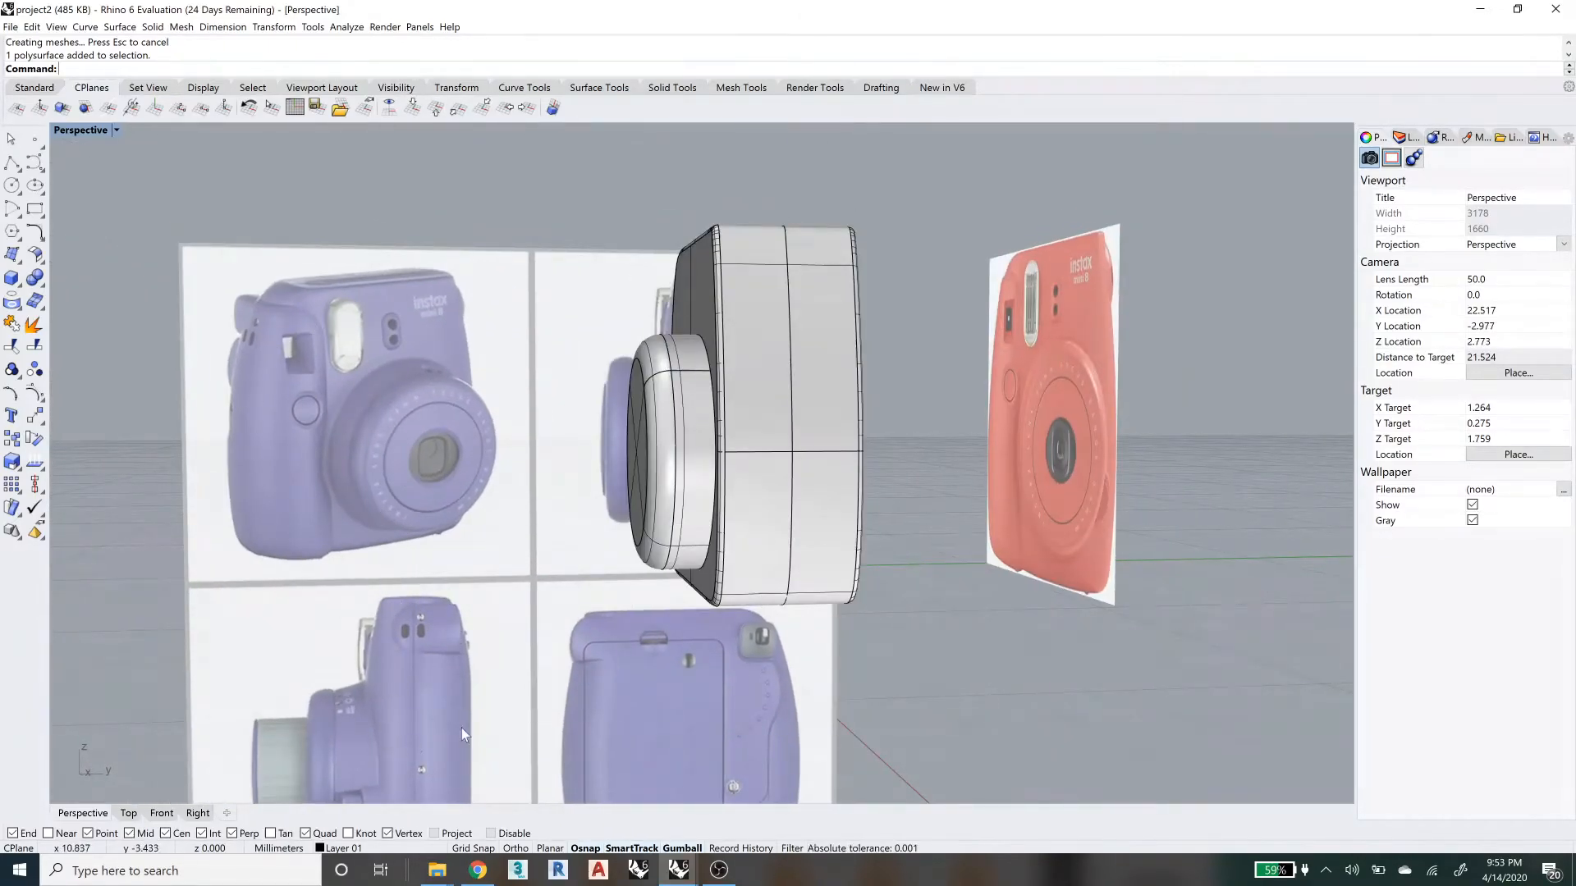
right_drag(488, 662, 484, 647)
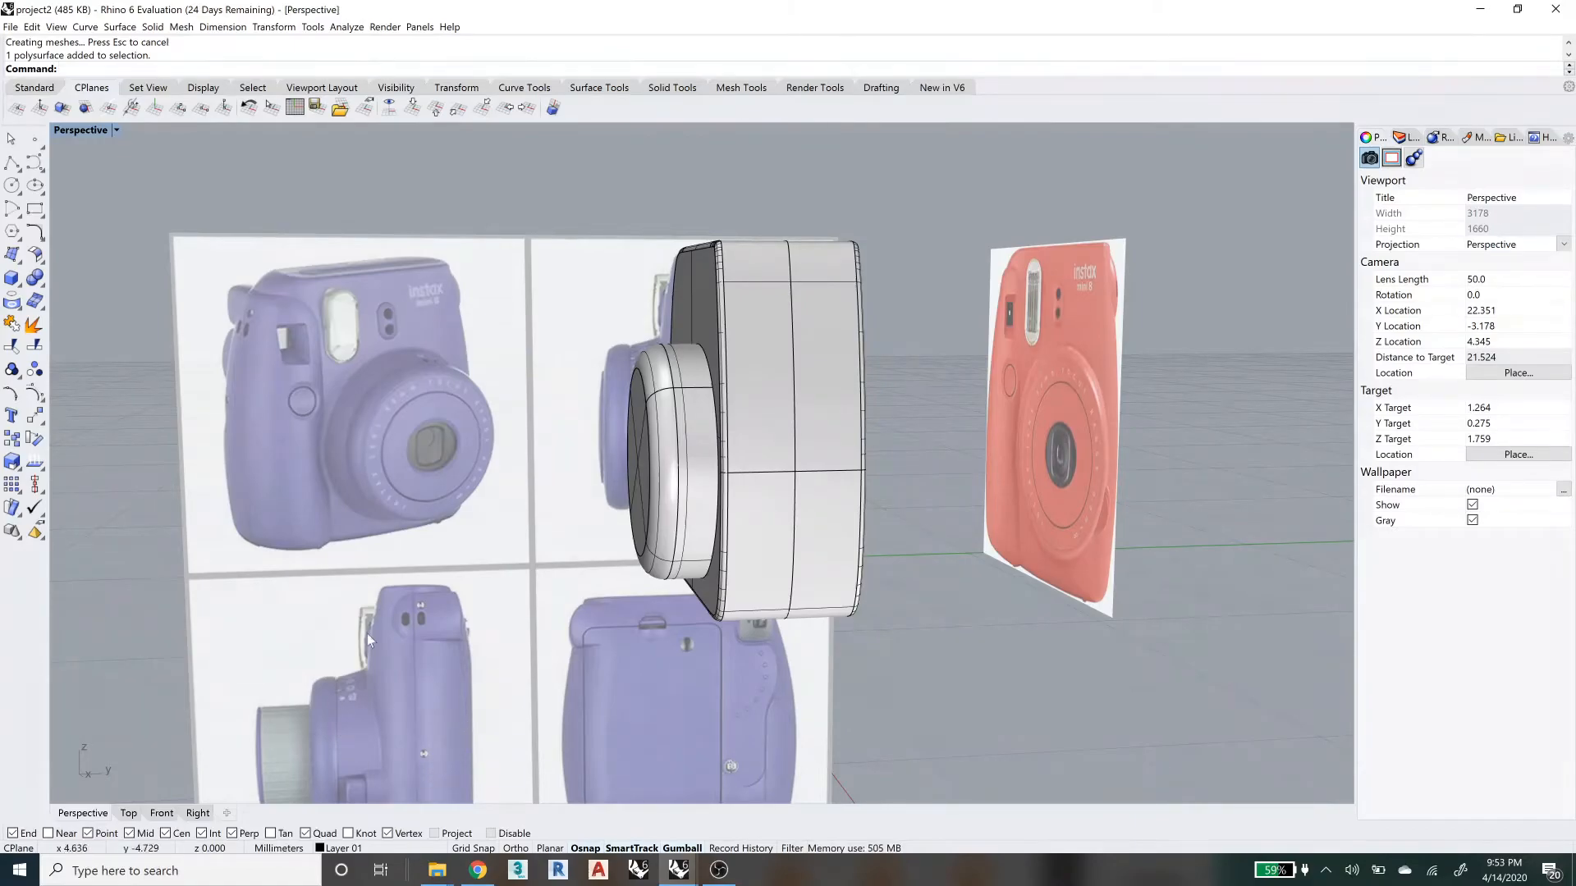
right_drag(468, 408, 611, 460)
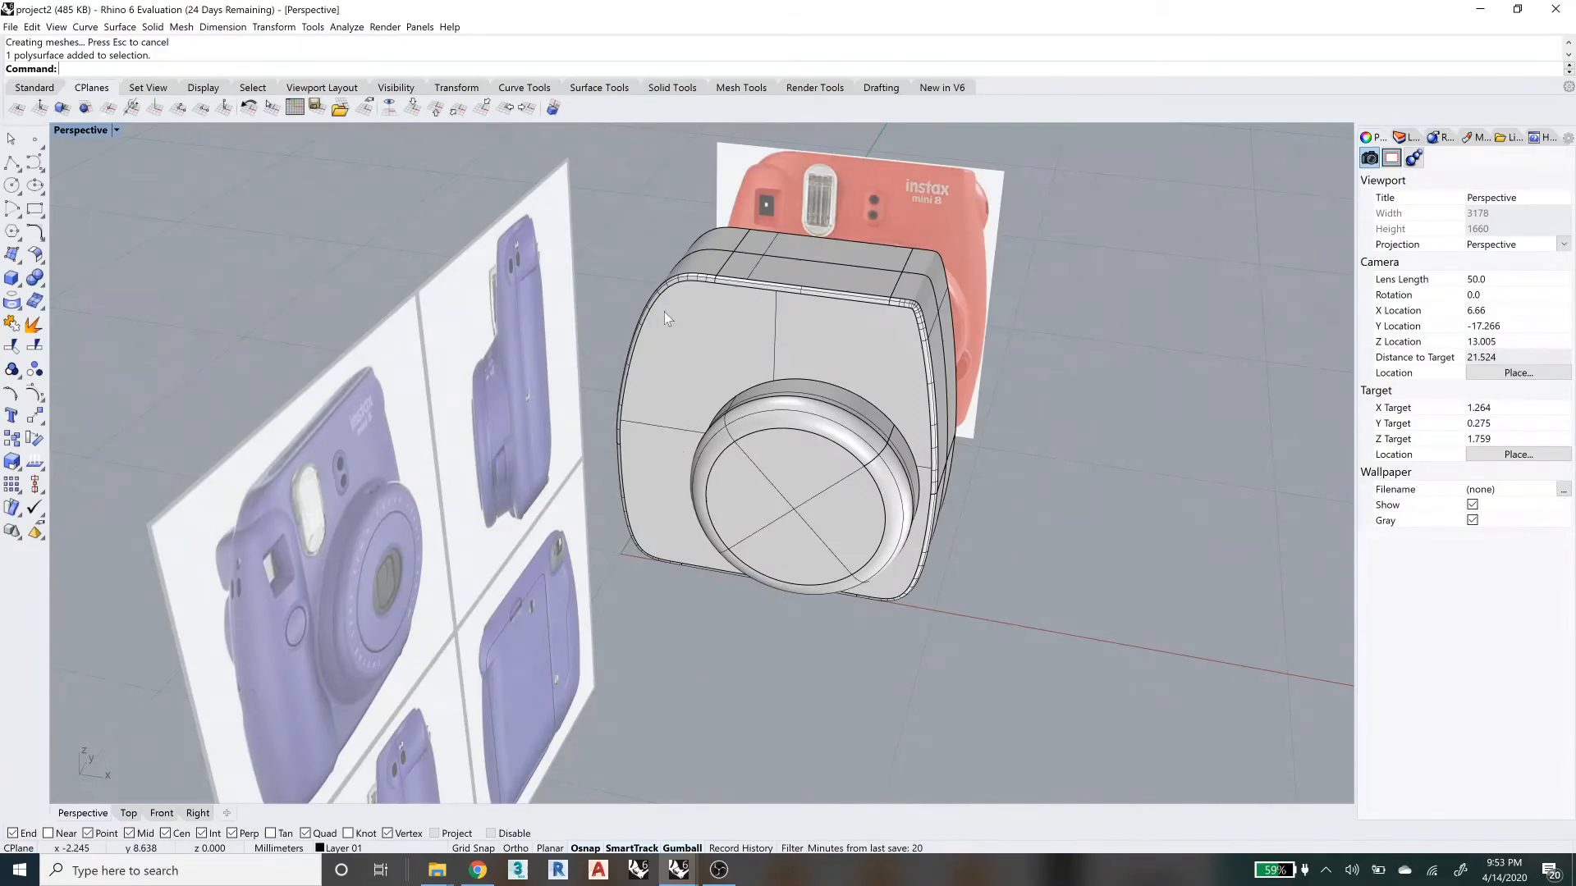
right_drag(897, 474, 802, 398)
mouse_move(819, 238)
right_down()
mouse_move(806, 256)
mouse_move(800, 233)
right_up()
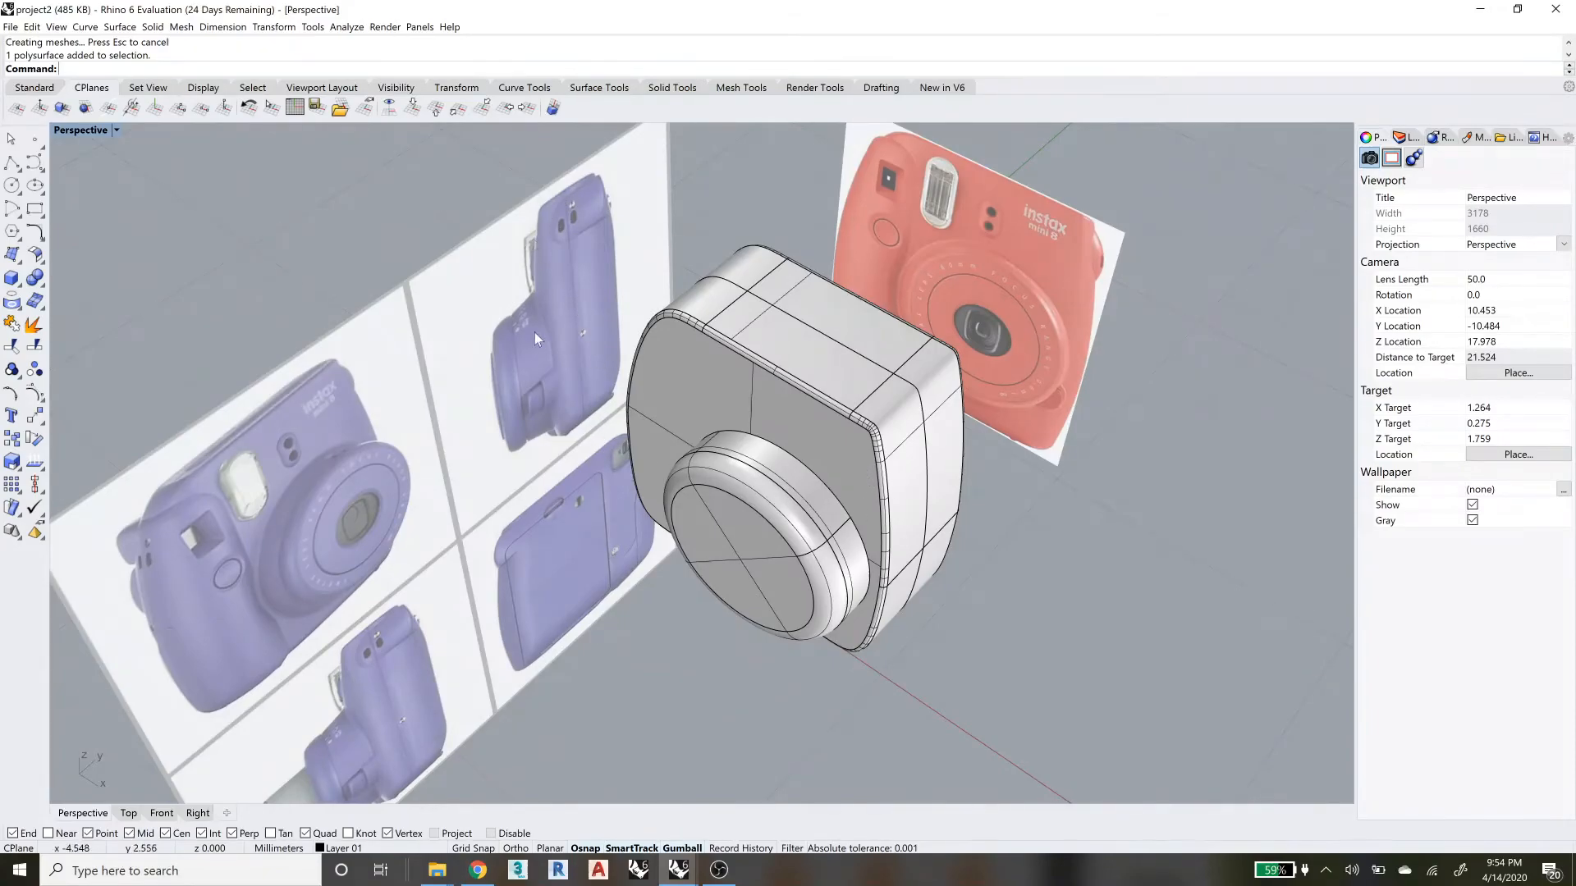
mouse_move(1036, 551)
right_down()
mouse_move(972, 536)
mouse_move(1058, 531)
right_up()
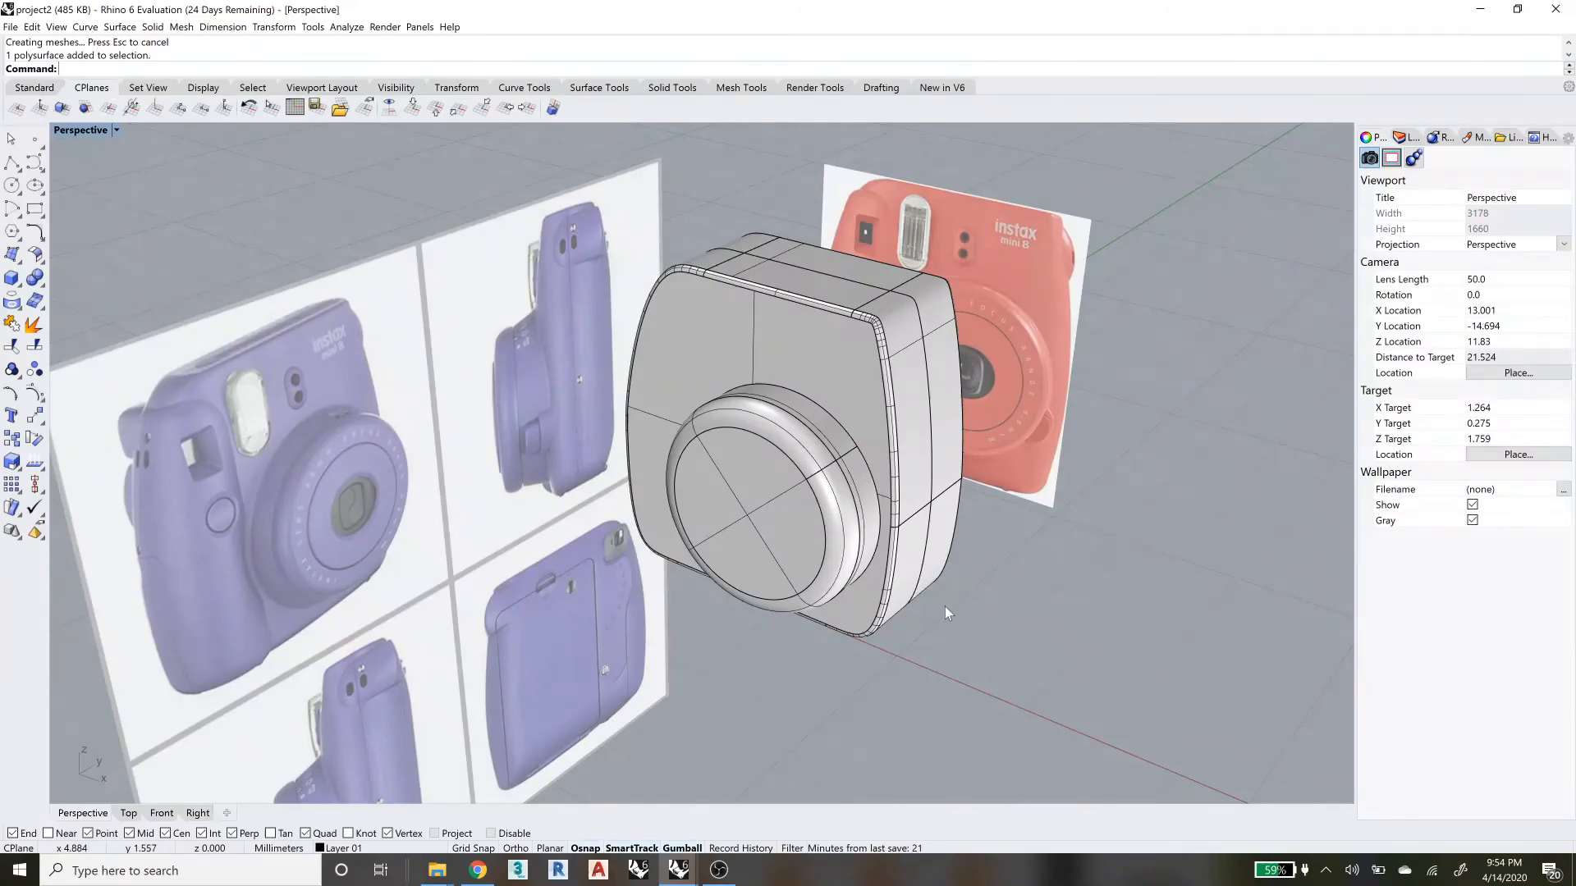
click(720, 875)
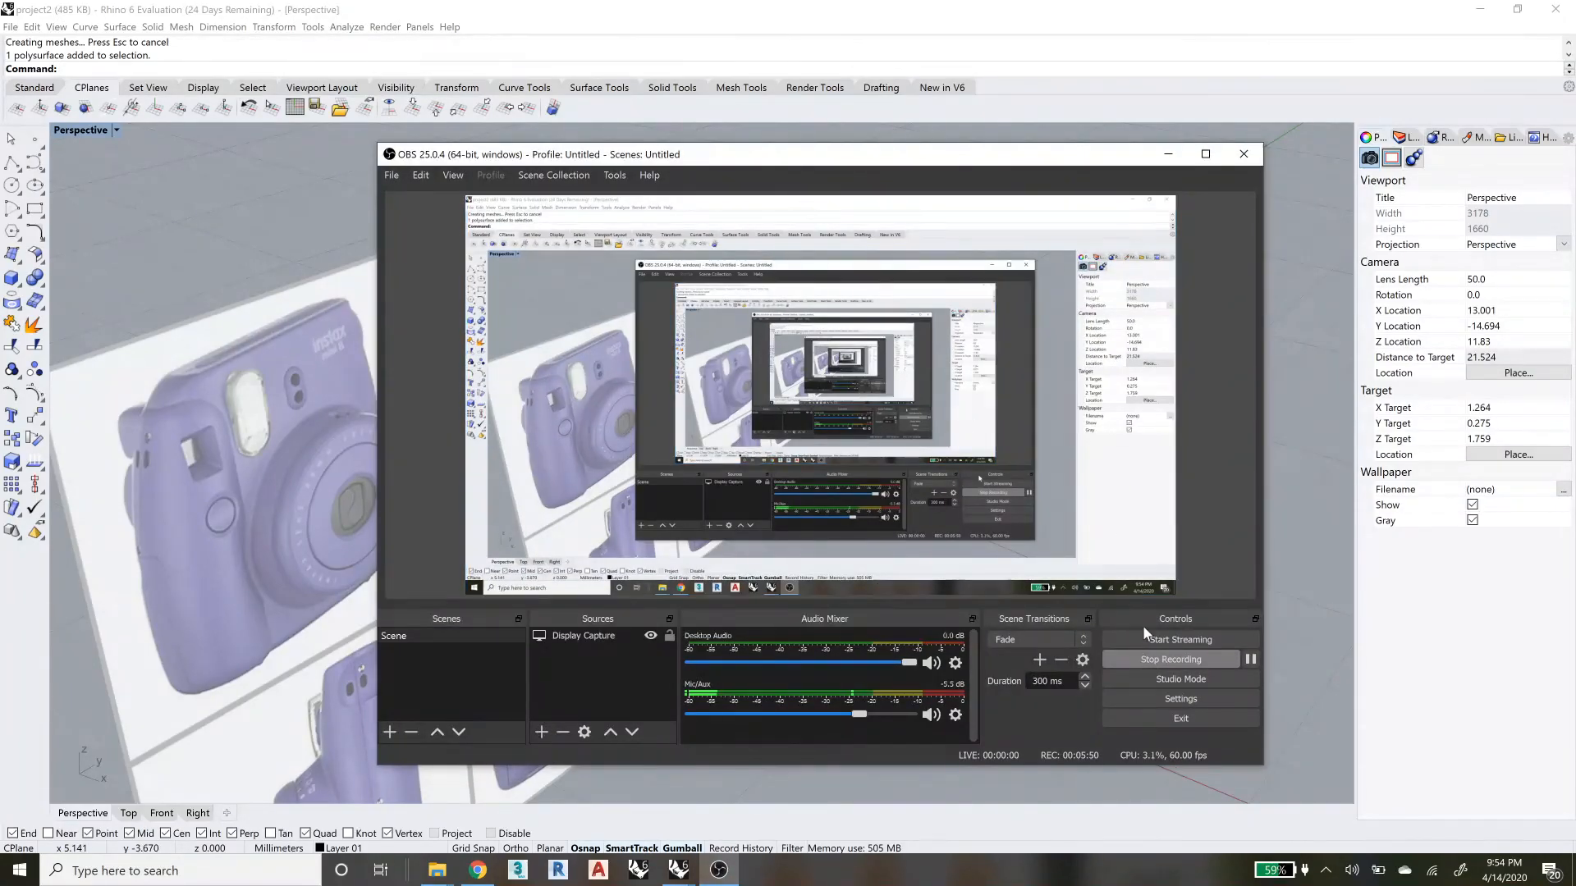